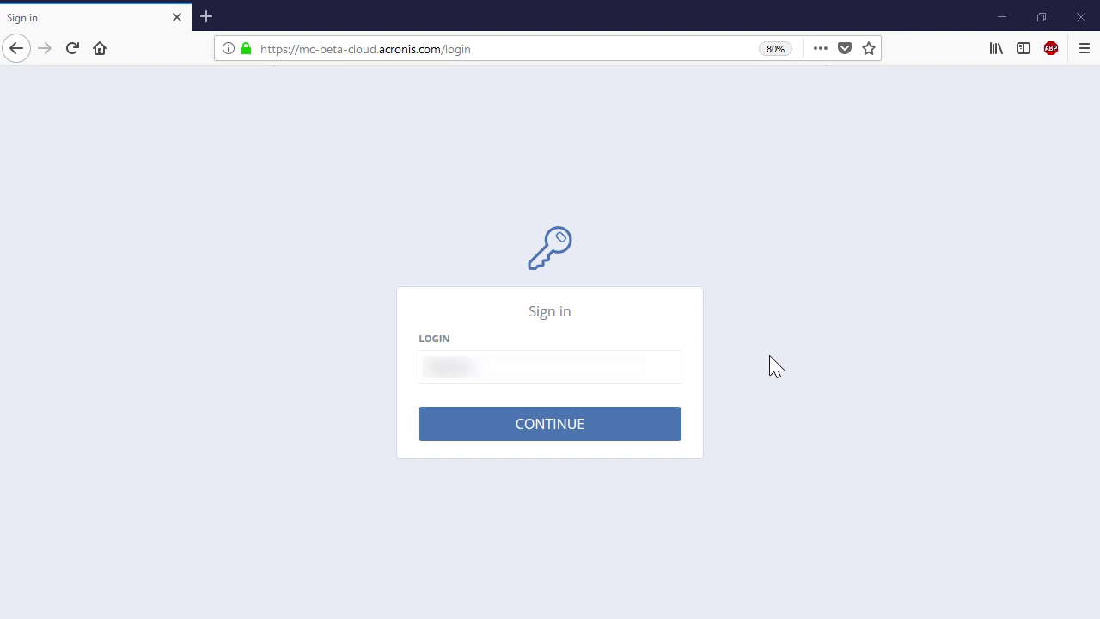
Sign in to the Acronis console with the account login, then paste the password
{"action": "left_click", "coordinate": [668, 372]}
{"action": "left_click", "coordinate": [670, 431]}
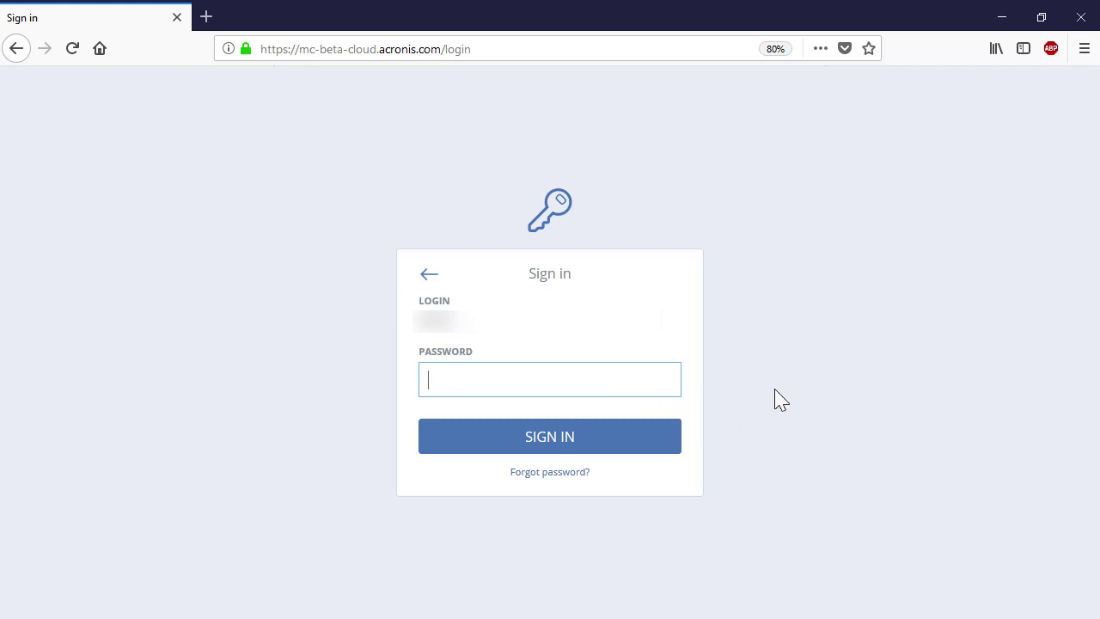
{"action": "key", "text": "ctrl+v"}
{"action": "left_click", "coordinate": [674, 442]}
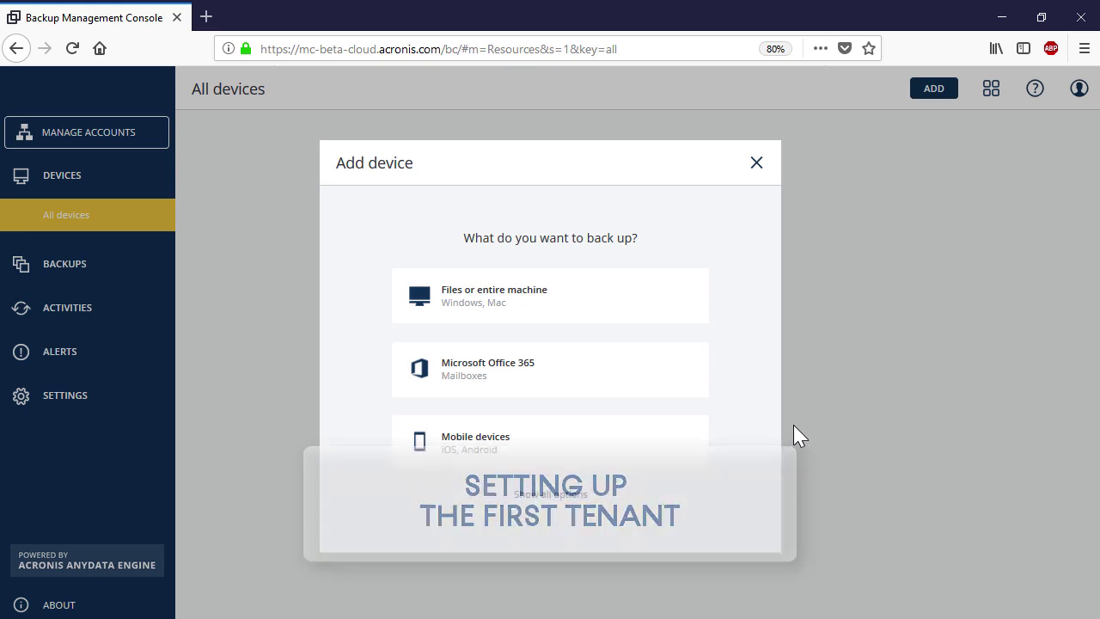
Choose Microsoft Office 365 as the device type to back up
{"action": "key", "text": "Escape"}
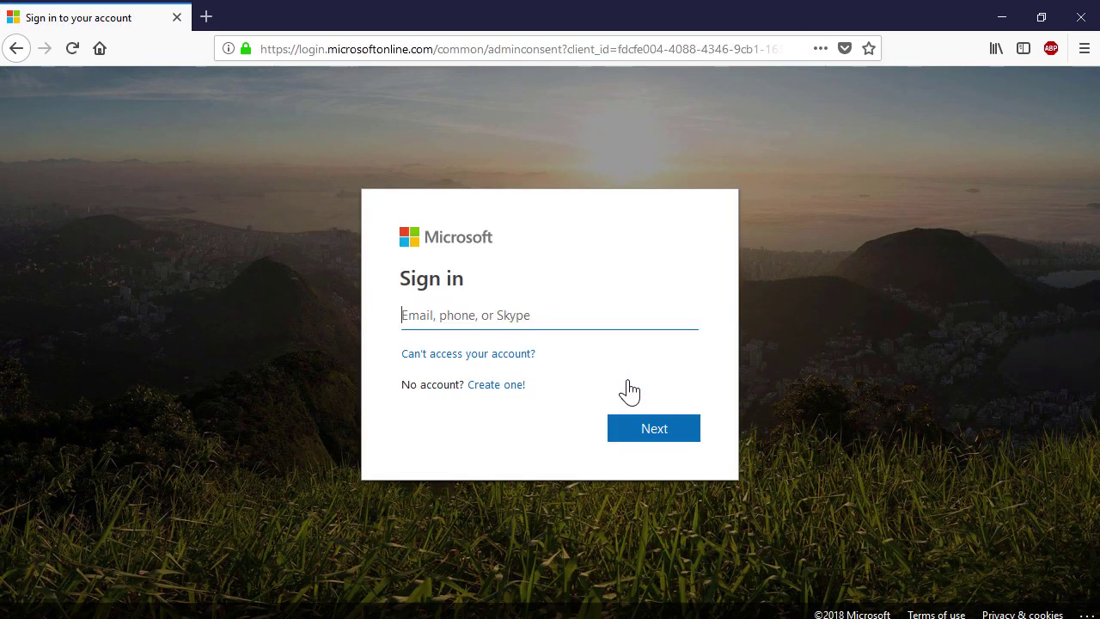
Sign in to Microsoft with the tenant admin's e-mail and password
{"action": "key", "text": "ctrl+v"}
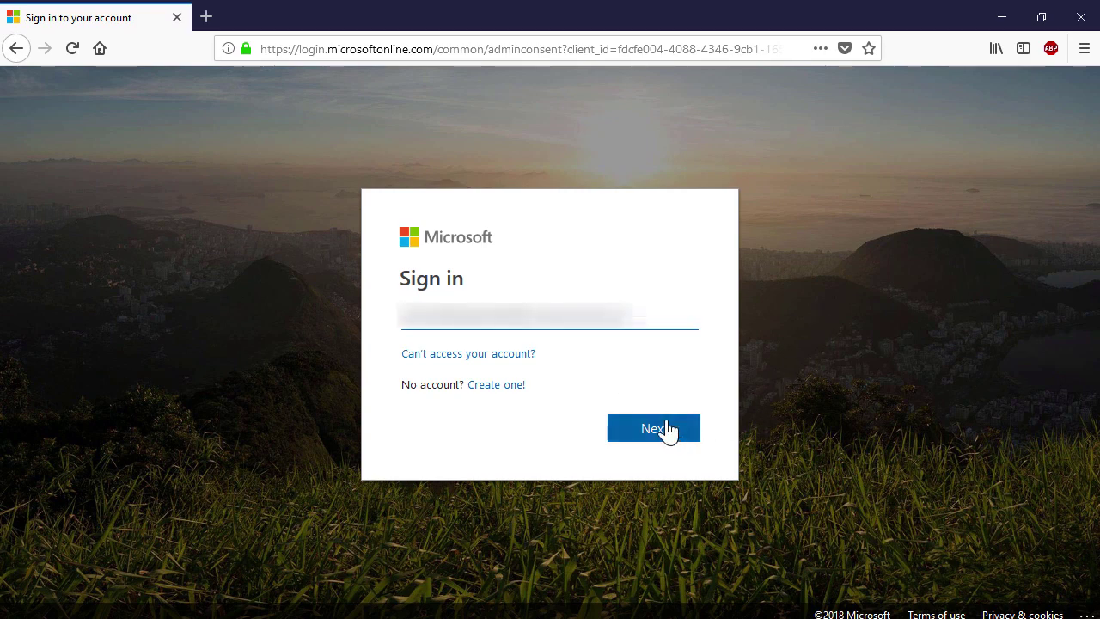
{"action": "left_click", "coordinate": [663, 429]}
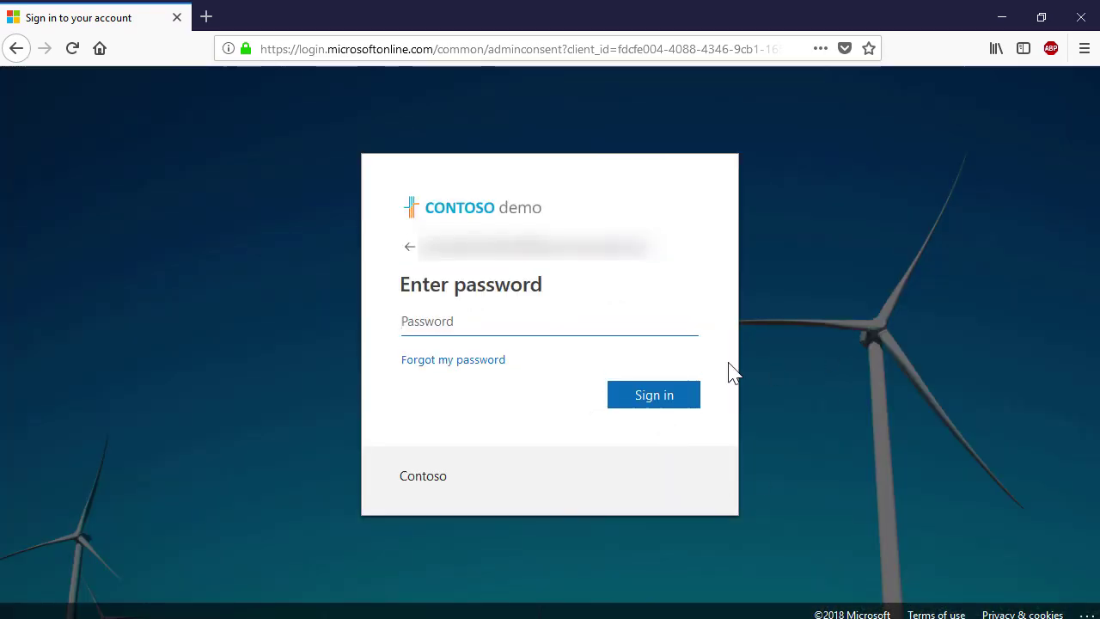
{"action": "key", "text": "ctrl+v"}
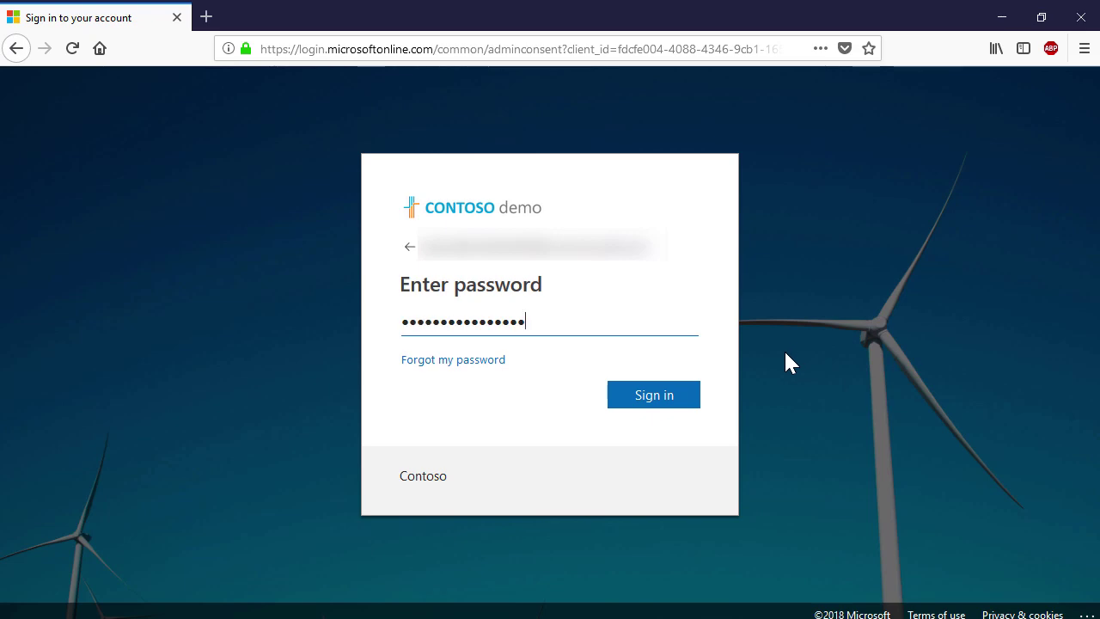
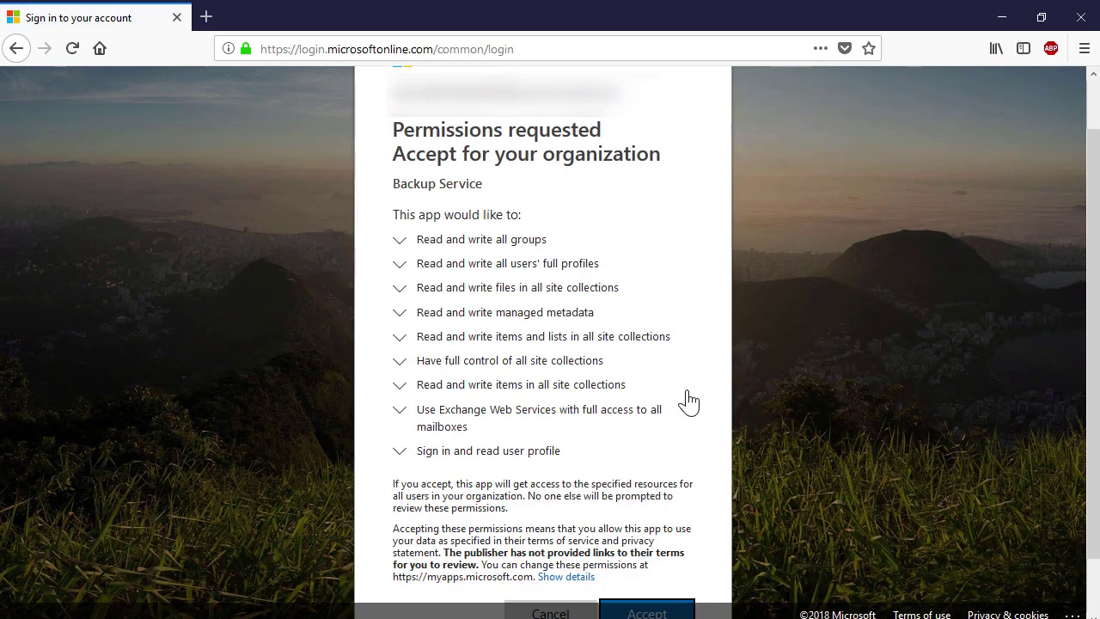
Accept the organization-wide permissions requested by the Backup Service on the Microsoft page
{"action": "scroll", "coordinate": [794, 404], "scroll_direction": "down", "scroll_amount": 2}
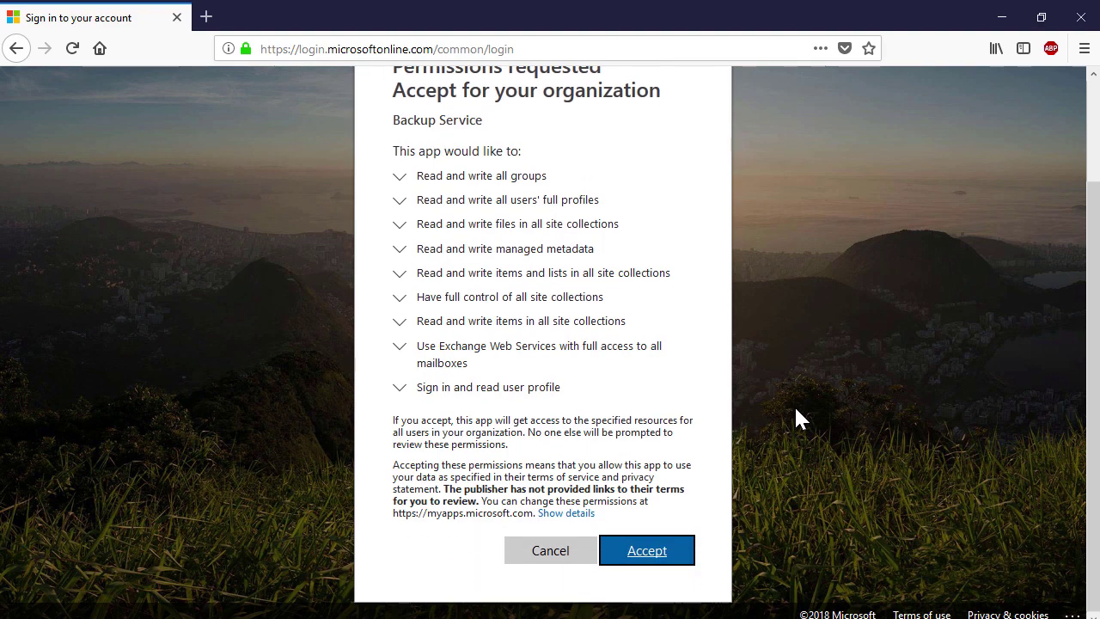
{"action": "left_click", "coordinate": [666, 554]}
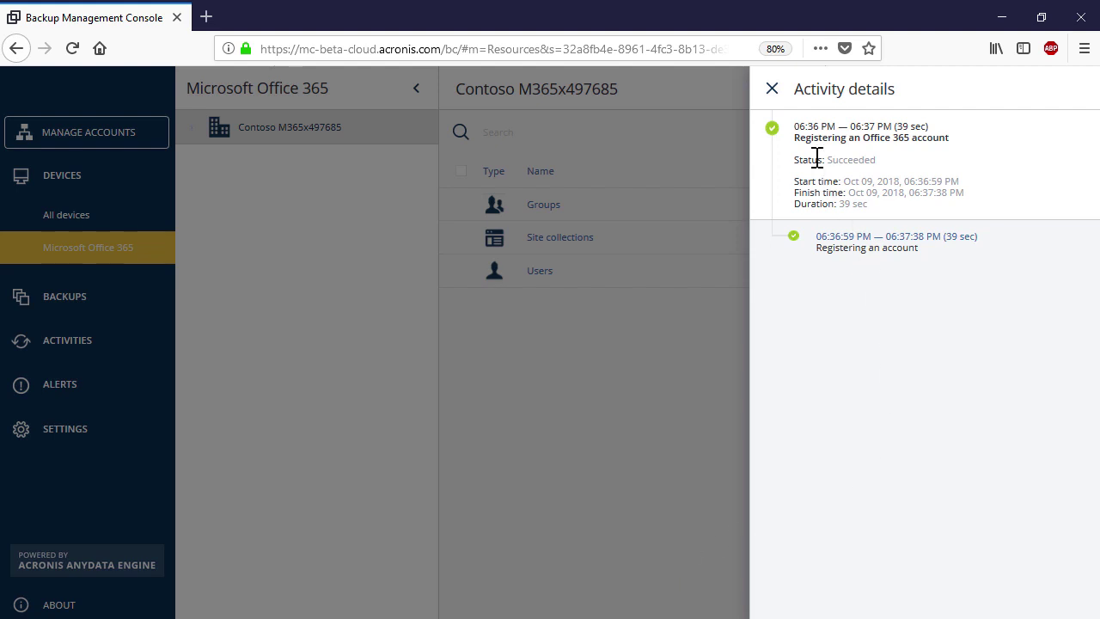
Check recent activities, then browse the tenant's all users, all groups and all site collections
{"action": "left_click", "coordinate": [771, 89]}
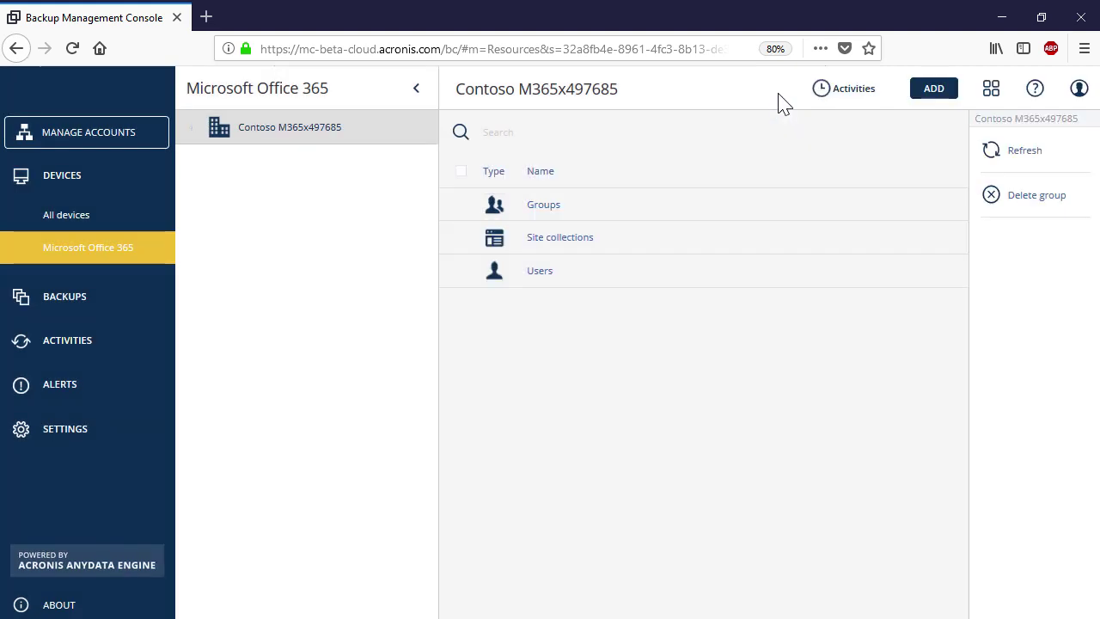
{"action": "left_click", "coordinate": [854, 96]}
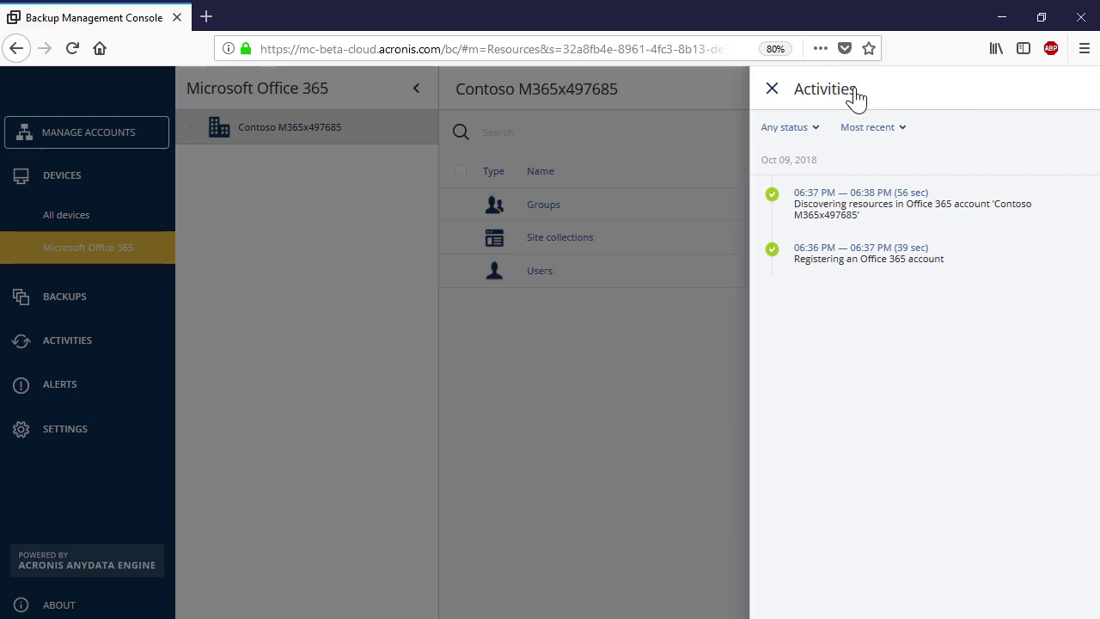
{"action": "left_click", "coordinate": [596, 324]}
{"action": "left_click", "coordinate": [540, 271]}
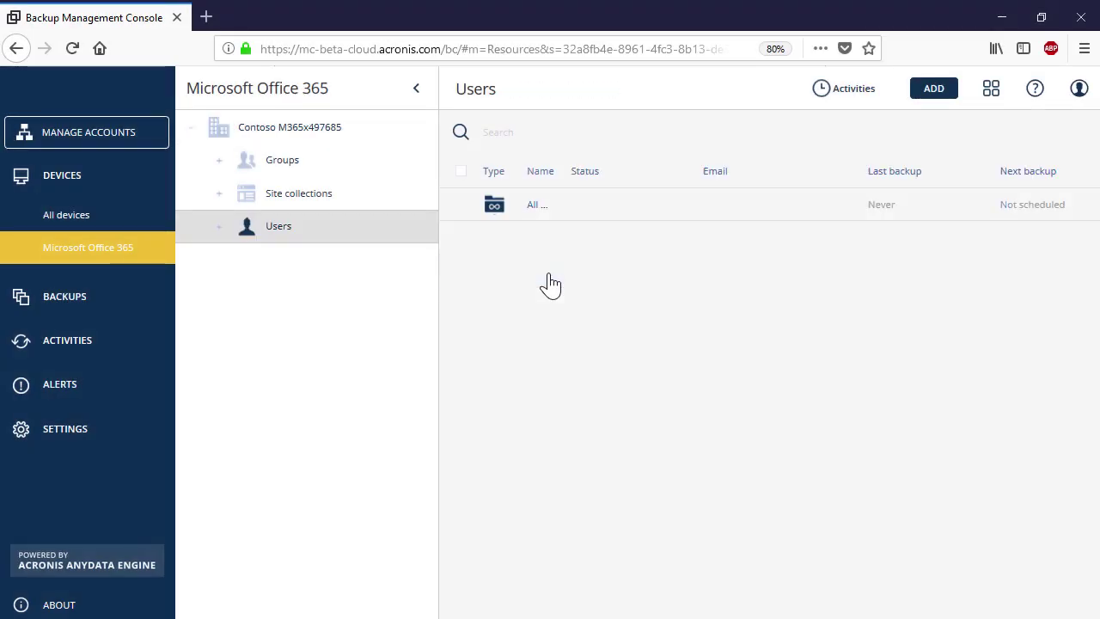
{"action": "left_click", "coordinate": [530, 211]}
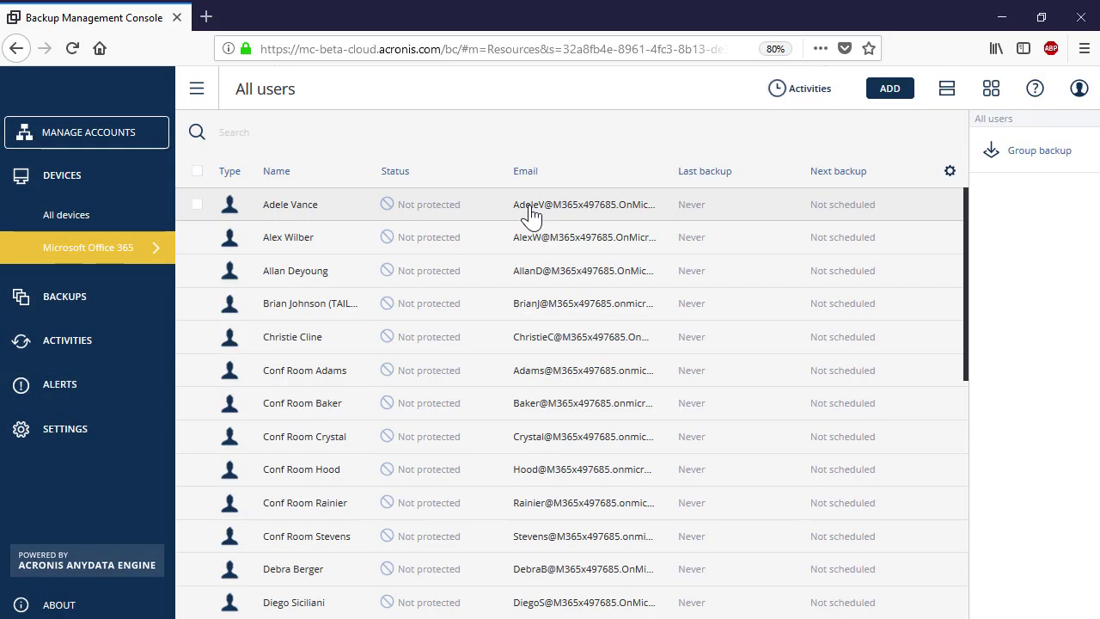
{"action": "left_click", "coordinate": [128, 247]}
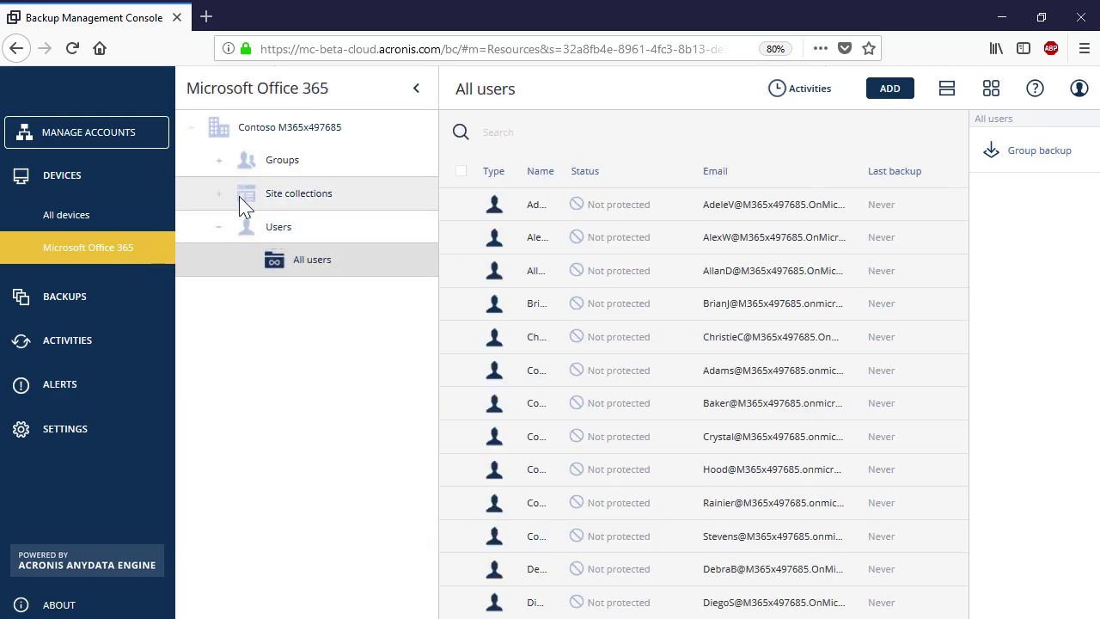
{"action": "left_click", "coordinate": [220, 161]}
{"action": "left_click", "coordinate": [307, 199]}
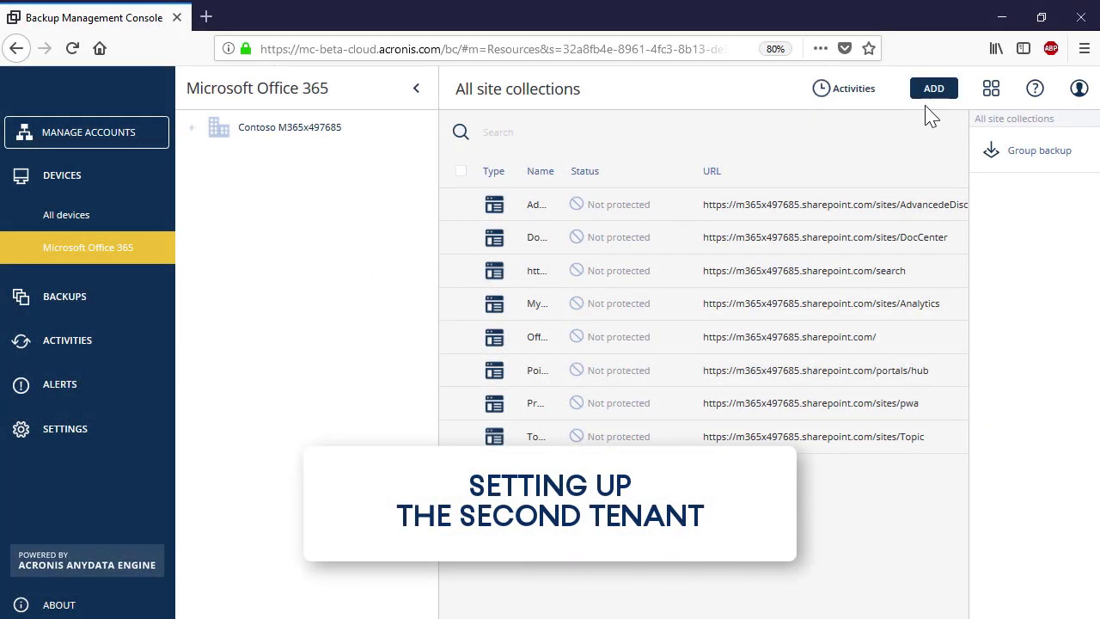
Start adding another Microsoft Office 365 for Business account
{"action": "left_click", "coordinate": [931, 91]}
{"action": "scroll", "coordinate": [1091, 262], "scroll_direction": "down", "scroll_amount": 5}
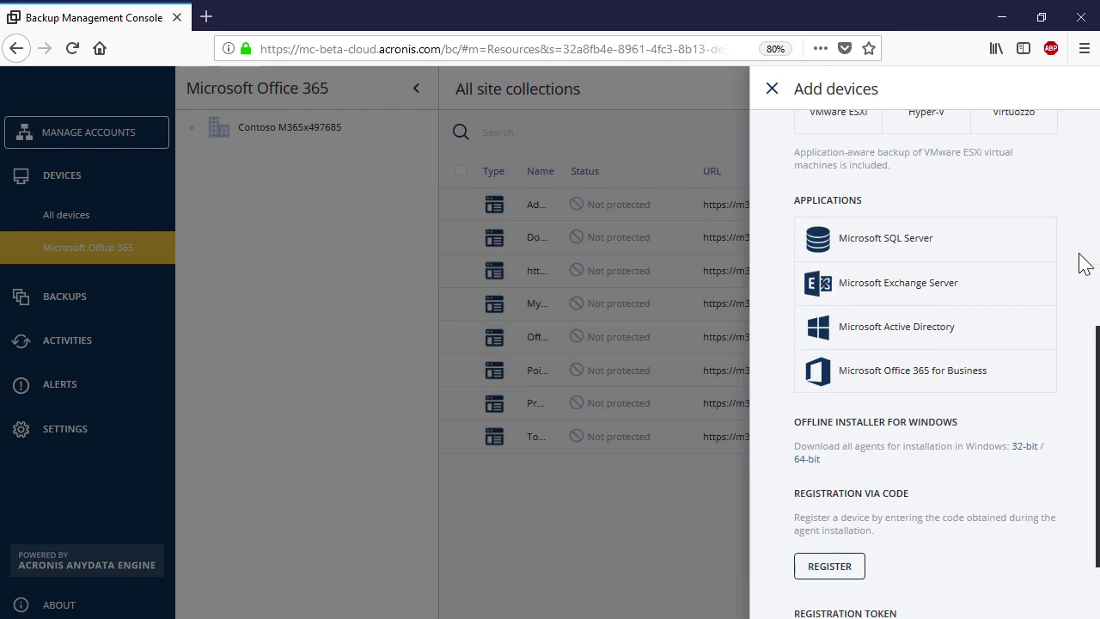
{"action": "left_click", "coordinate": [899, 378]}
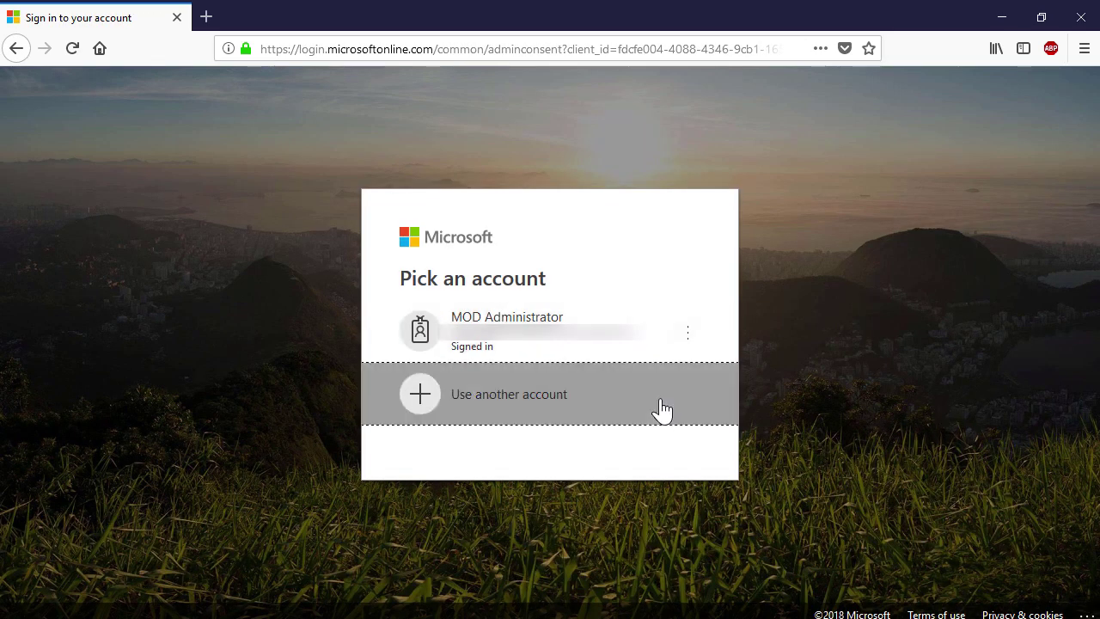
Sign in with another admin account's e-mail and password, then accept the Backup Service permissions
{"action": "left_click", "coordinate": [662, 410]}
{"action": "key", "text": "ctrl+v"}
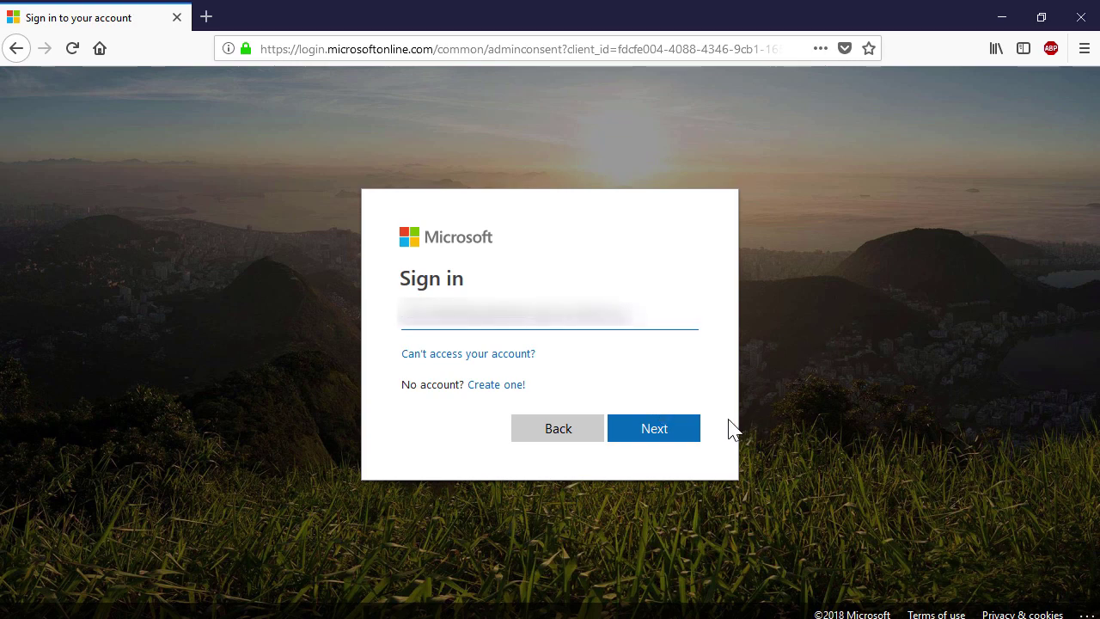
{"action": "left_click", "coordinate": [679, 430]}
{"action": "left_click", "coordinate": [685, 397]}
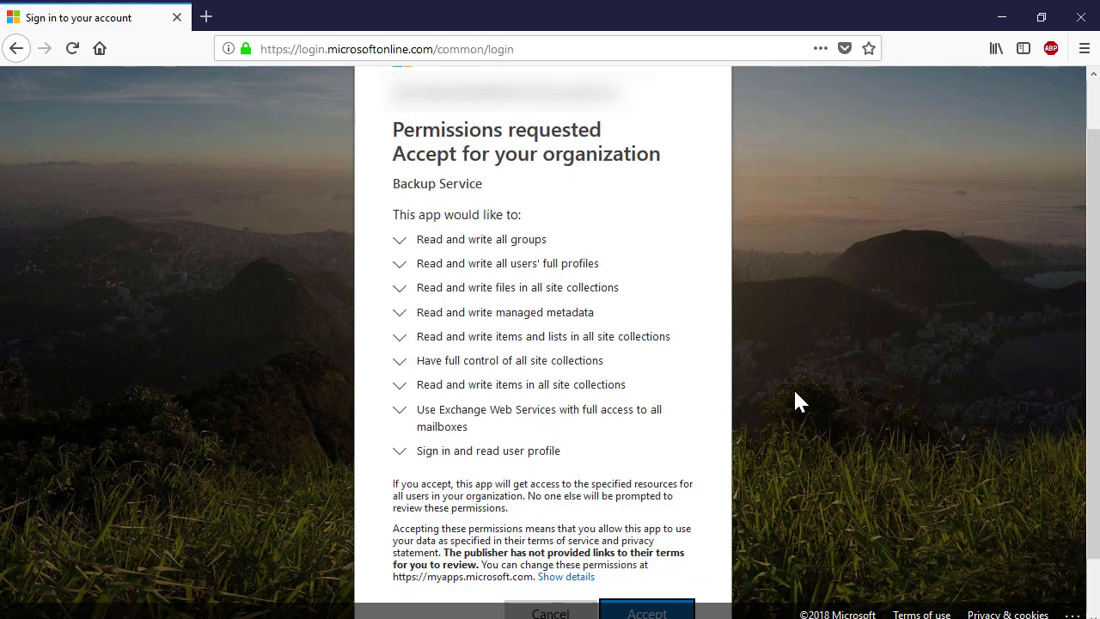
{"action": "scroll", "coordinate": [793, 402], "scroll_direction": "down", "scroll_amount": 2}
{"action": "left_click", "coordinate": [650, 552]}
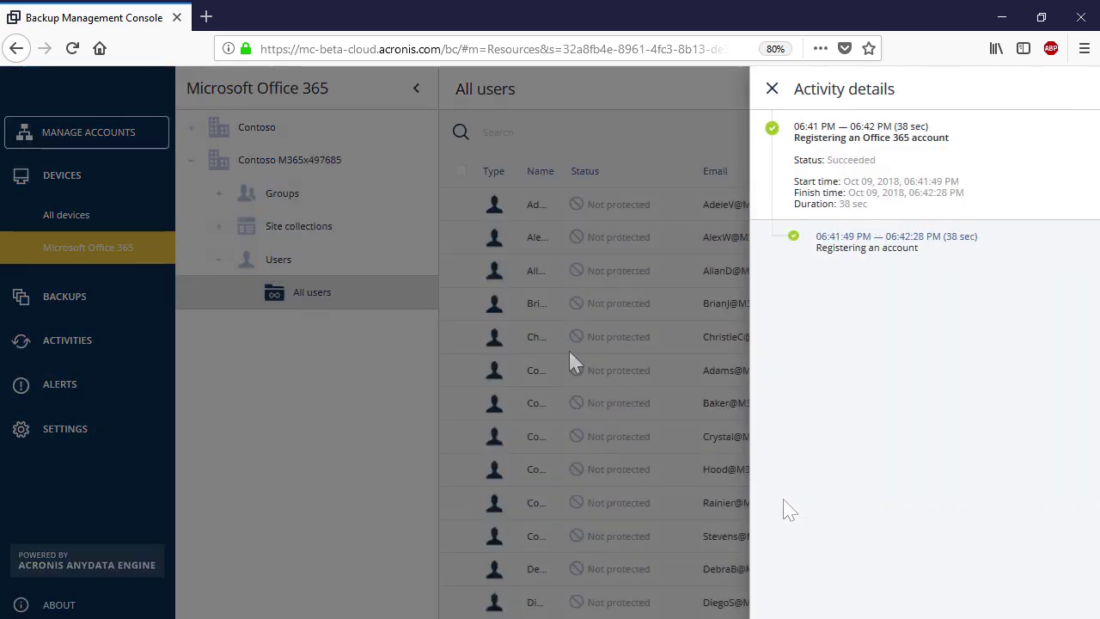
Collapse the first tenant, open Contoso's All users with a wider Name column, and view a user's details
{"action": "left_click", "coordinate": [772, 89]}
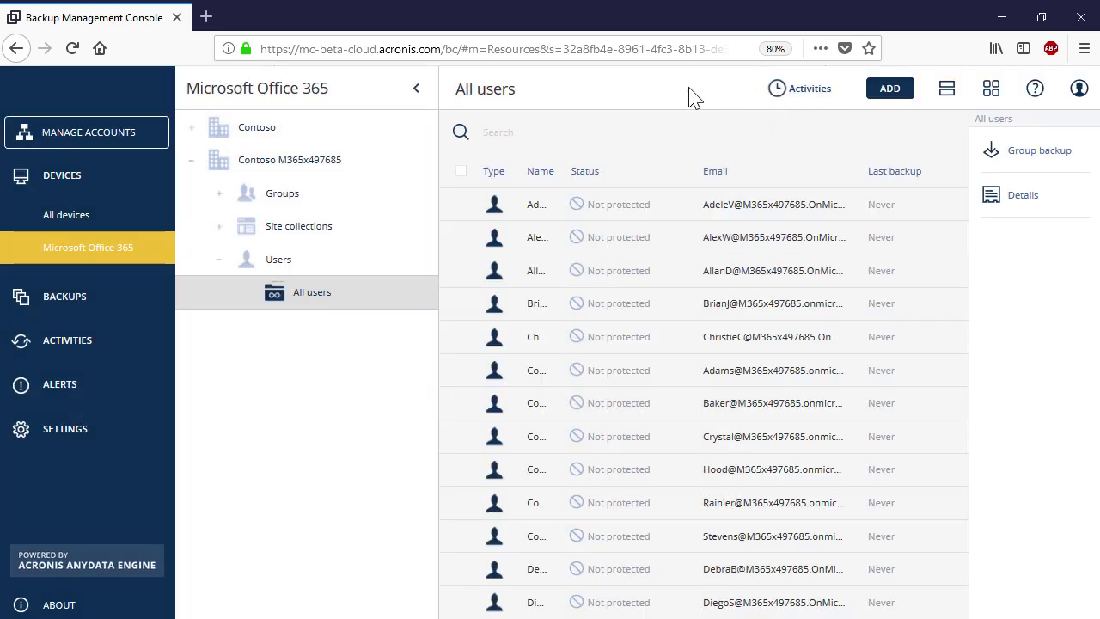
{"action": "left_click", "coordinate": [192, 161]}
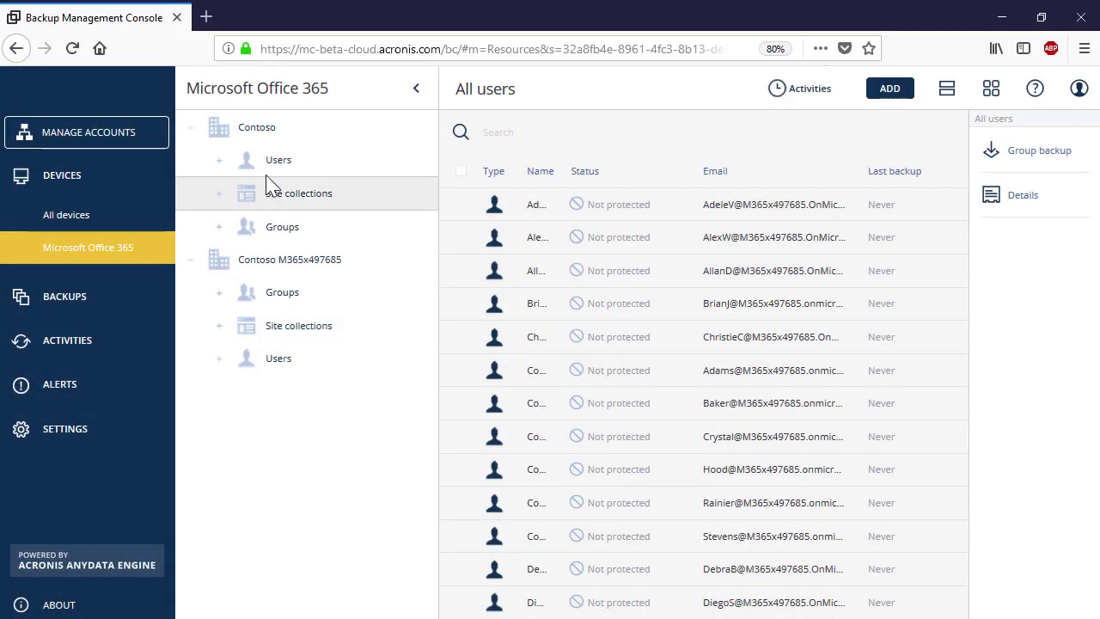
{"action": "left_click", "coordinate": [275, 172]}
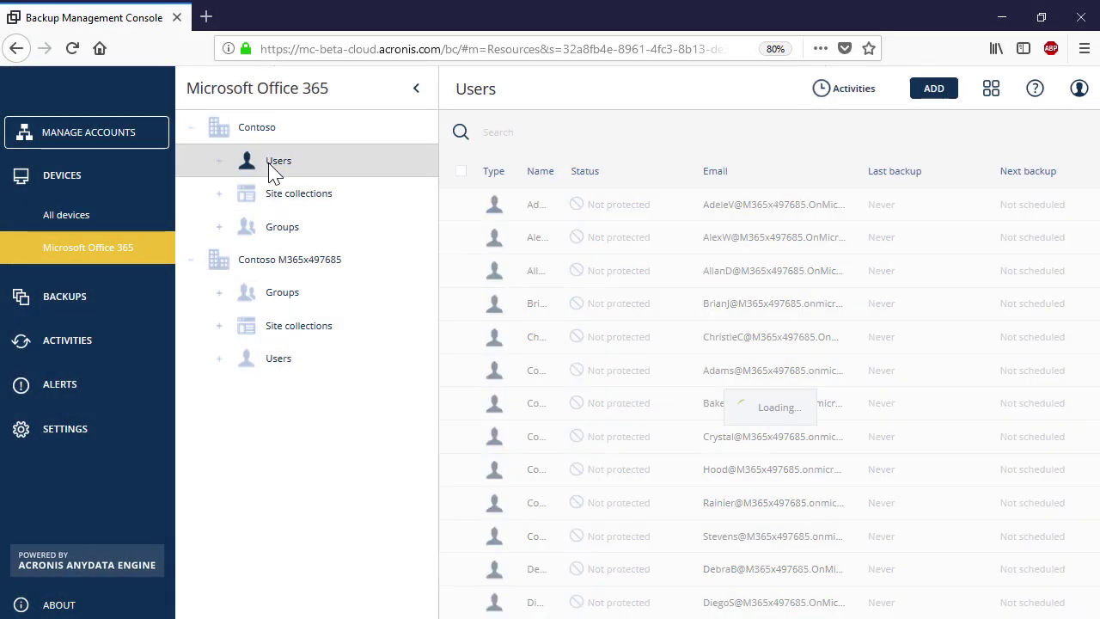
{"action": "double_click", "coordinate": [533, 214]}
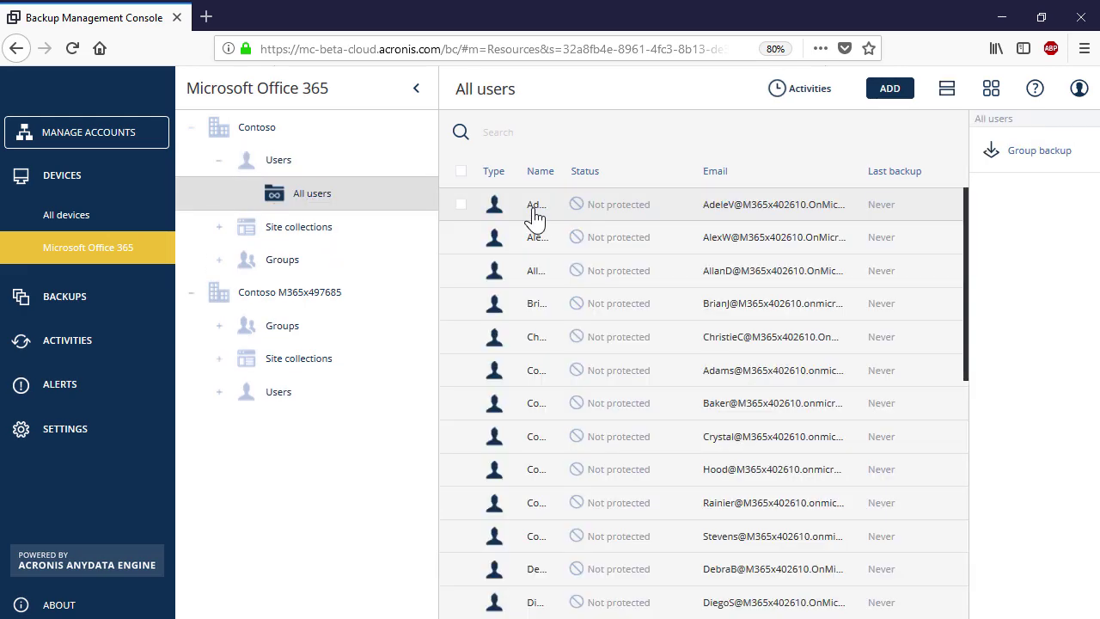
{"action": "left_click_drag", "start_coordinate": [561, 168], "coordinate": [685, 176]}
{"action": "left_click", "coordinate": [626, 337]}
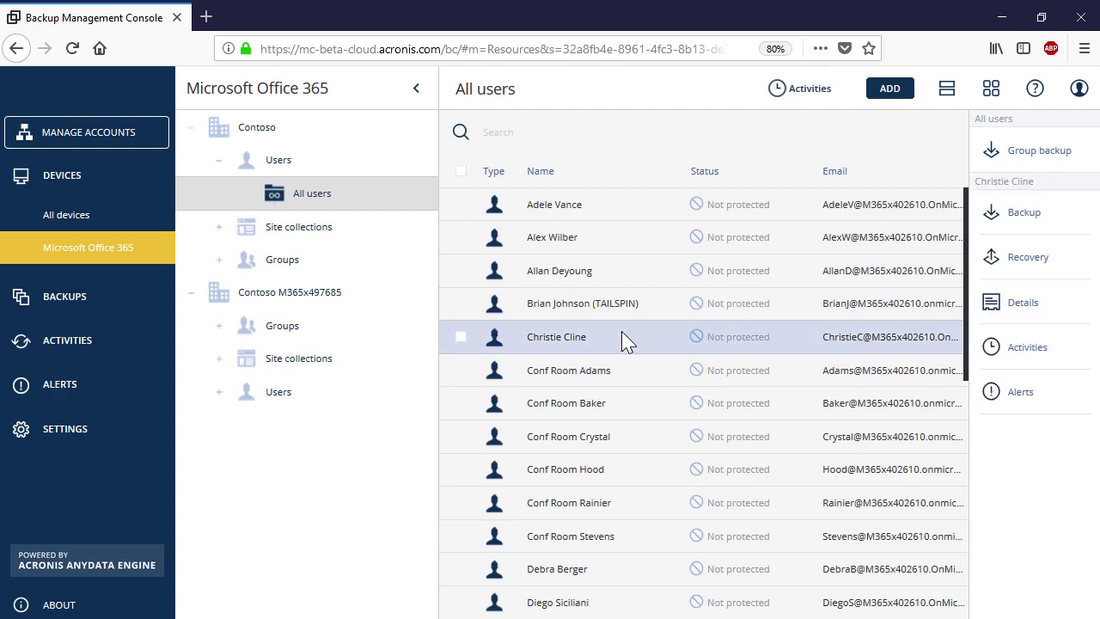
{"action": "left_click", "coordinate": [1034, 318]}
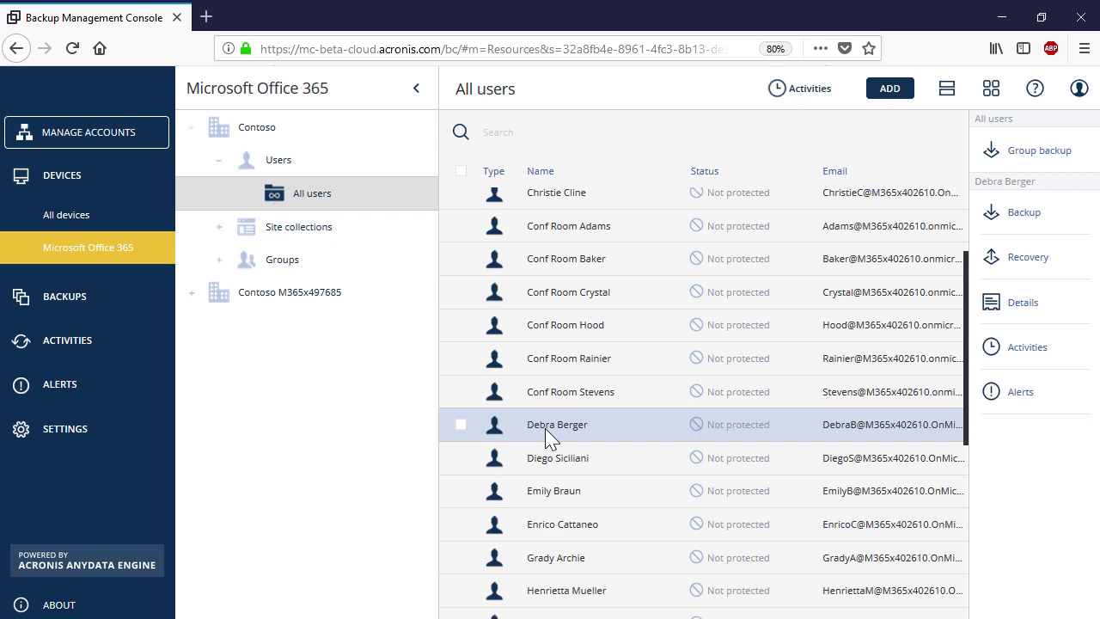
Start a backup plan for the selected user that backs up Mailboxes to Cloud storage, then open its retention settings
{"action": "left_click", "coordinate": [1024, 225]}
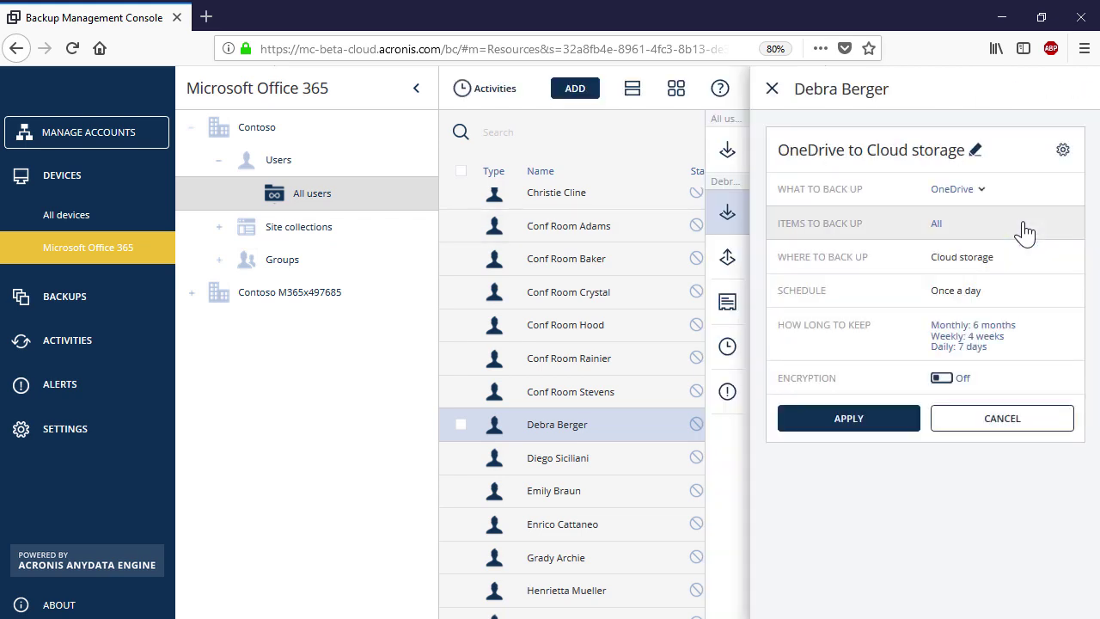
{"action": "left_click", "coordinate": [979, 190]}
{"action": "left_click", "coordinate": [981, 246]}
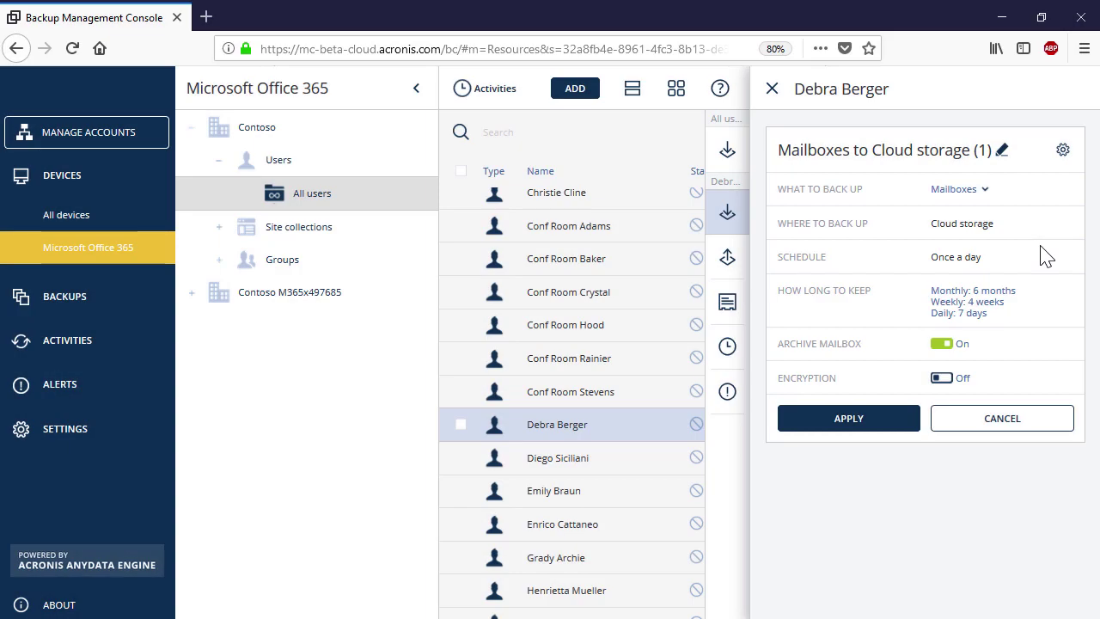
{"action": "left_click", "coordinate": [1001, 301]}
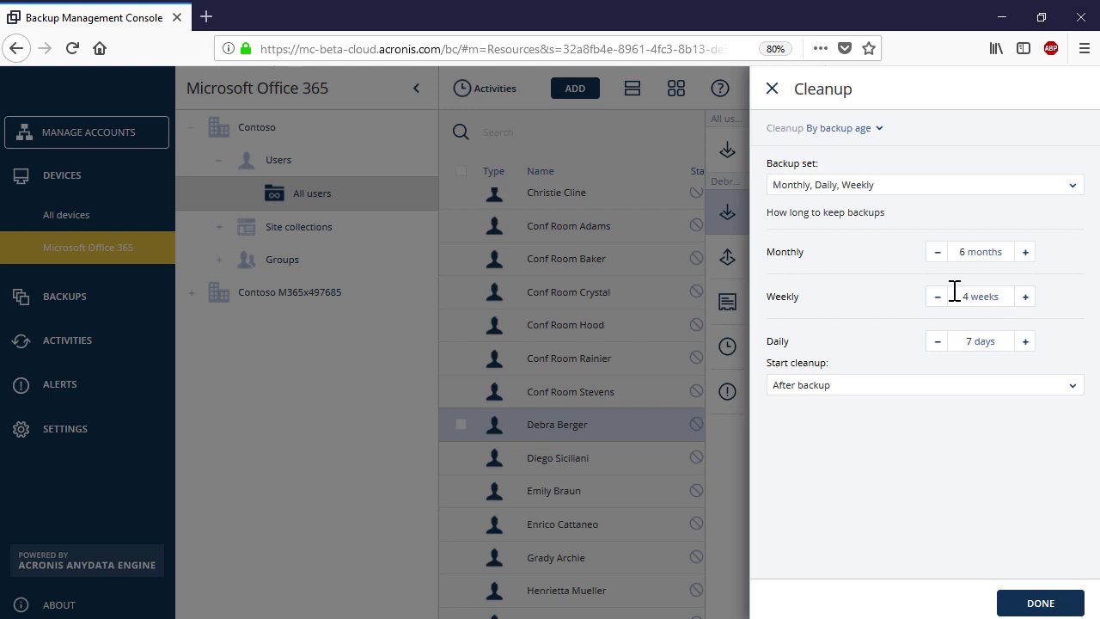
Keep cleanup By backup age: monthly 6 months, weekly 4 weeks, daily 7 days
{"action": "left_click", "coordinate": [873, 129]}
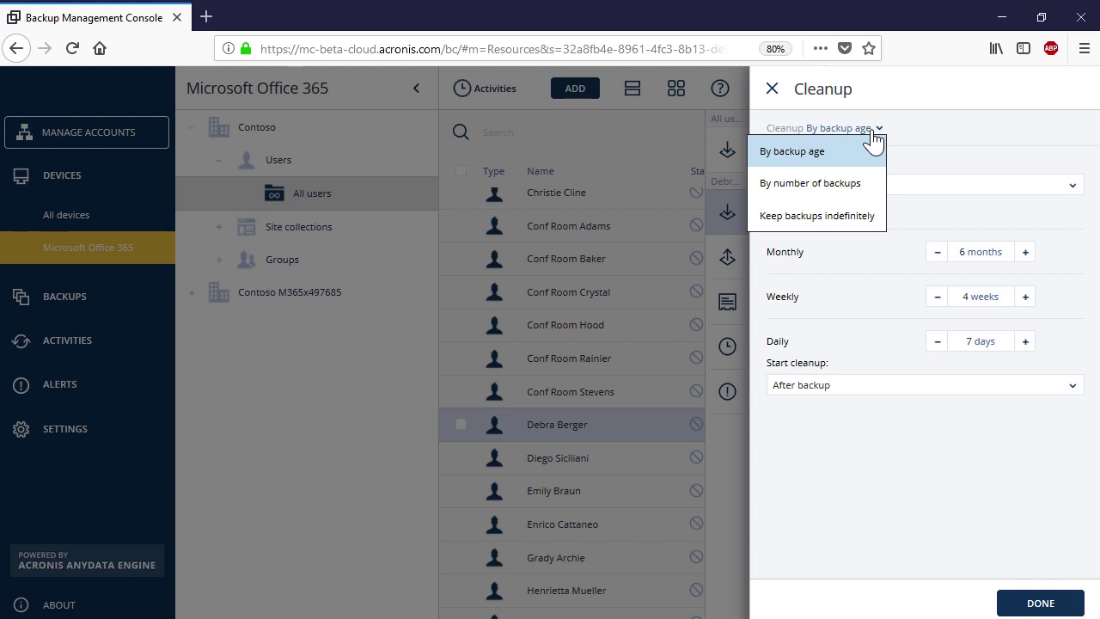
{"action": "left_click", "coordinate": [935, 158]}
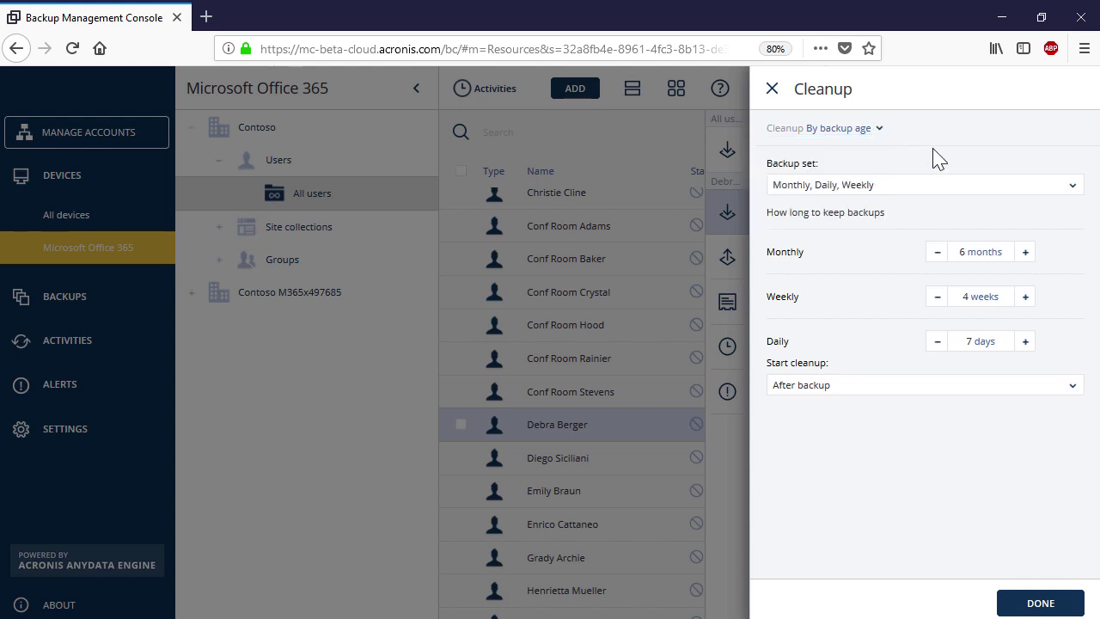
{"action": "left_click", "coordinate": [1007, 604]}
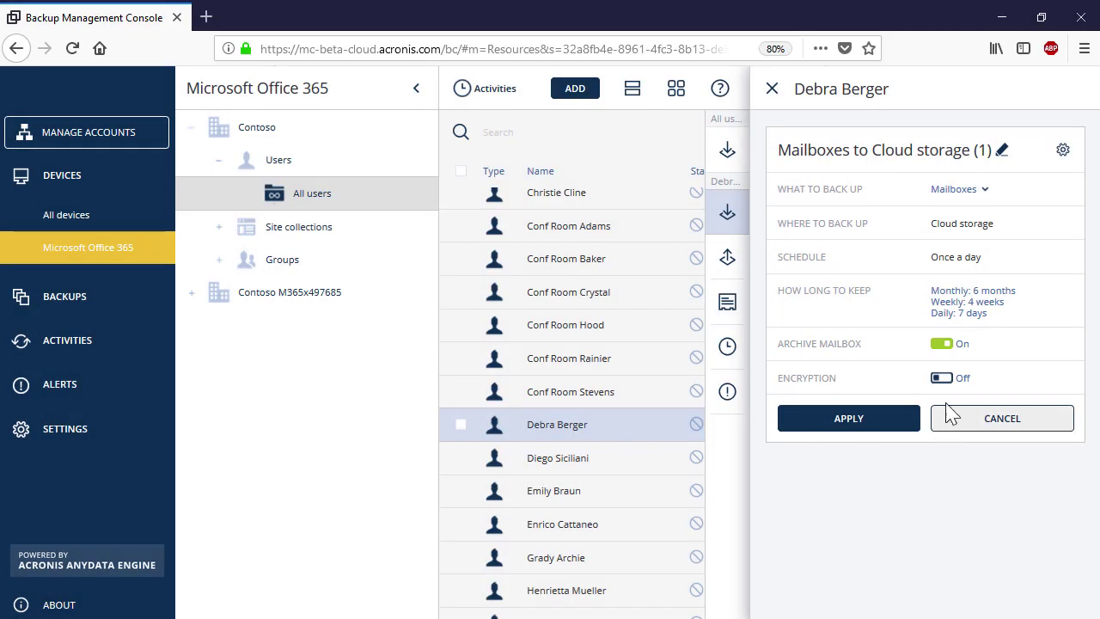
Enable password encryption with AES 256 and apply the 'Mailboxes to Cloud storage (1)' plan
{"action": "left_click", "coordinate": [940, 377]}
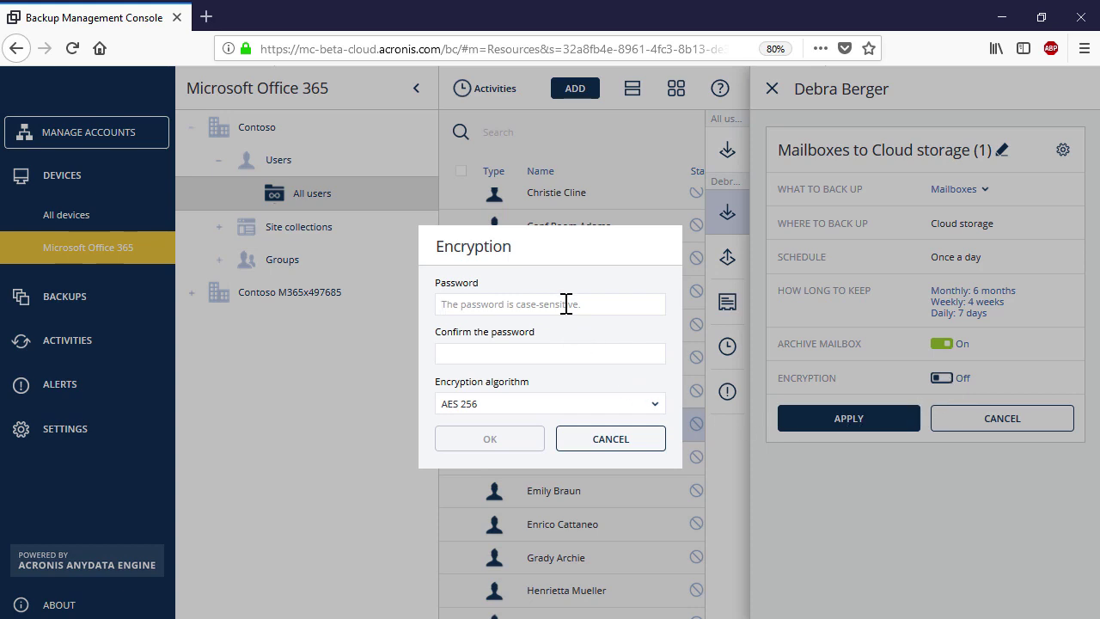
{"action": "type", "text": "•••••••••••"}
{"action": "left_click", "coordinate": [625, 362]}
{"action": "type", "text": "•••••••••••"}
{"action": "left_click", "coordinate": [656, 407]}
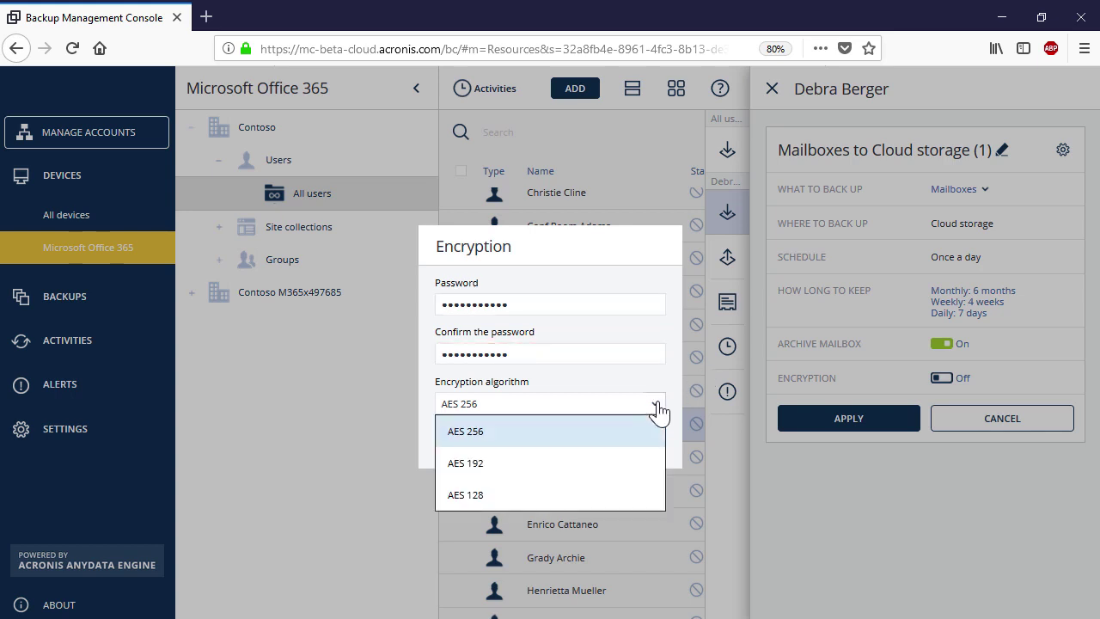
{"action": "left_click", "coordinate": [622, 431]}
{"action": "left_click", "coordinate": [526, 443]}
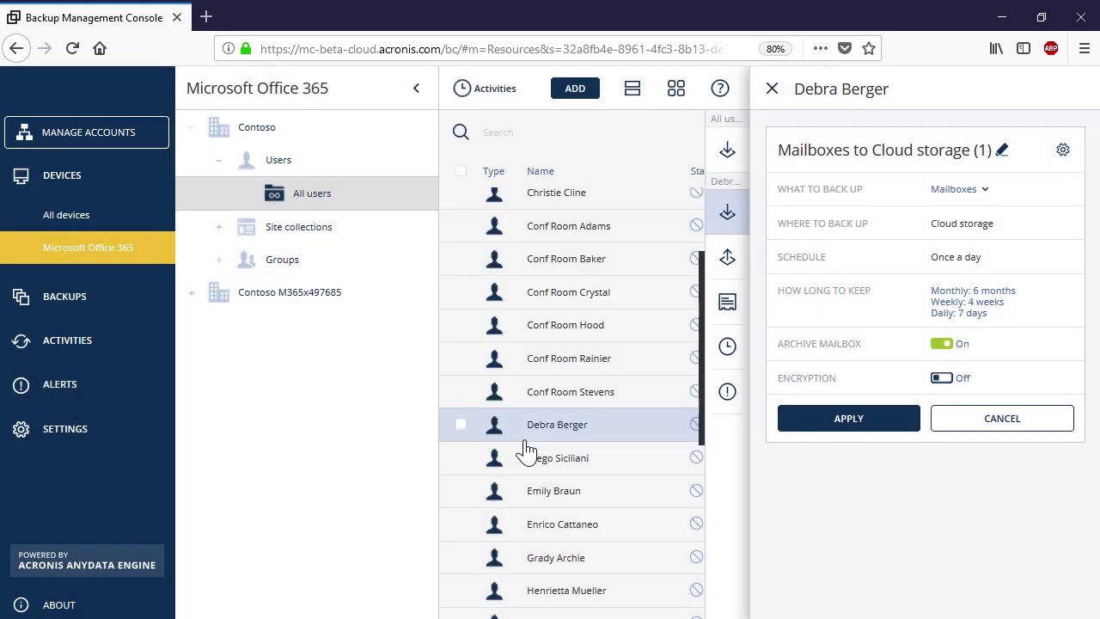
{"action": "left_click", "coordinate": [812, 427]}
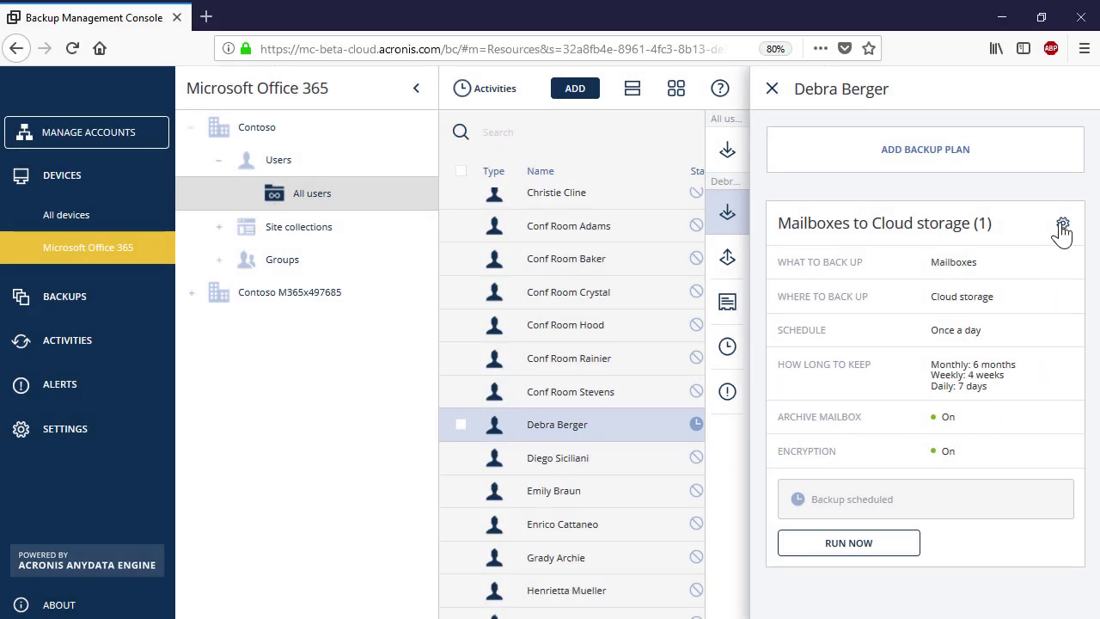
Replace the plan name's (1) suffix with '- ' and the user's first name, save, and run it now
{"action": "left_click", "coordinate": [1062, 226]}
{"action": "left_click", "coordinate": [1026, 255]}
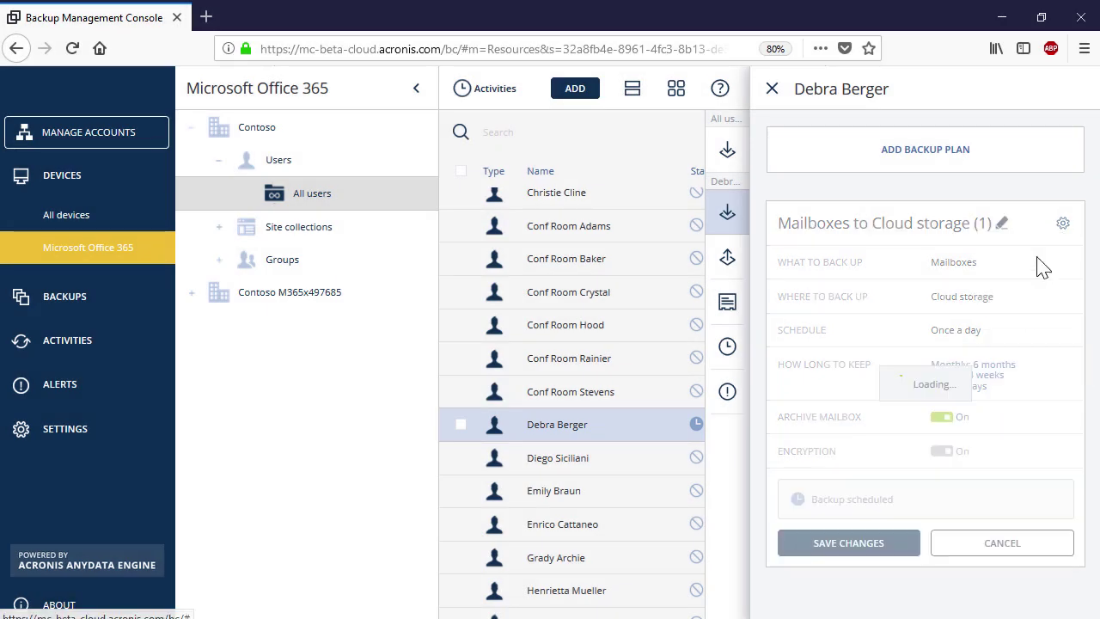
{"action": "left_click", "coordinate": [1002, 226]}
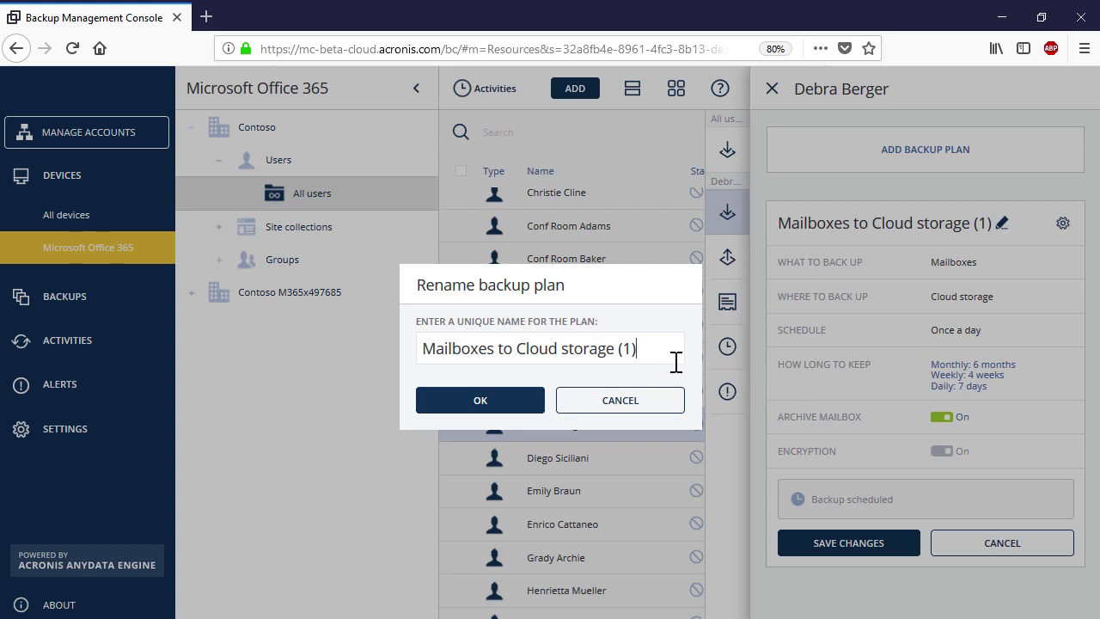
{"action": "key", "text": "BackSpace"}
{"action": "key", "text": "BackSpace"}
{"action": "key", "text": "BackSpace"}
{"action": "type", "text": "- Debra"}
{"action": "left_click", "coordinate": [532, 406]}
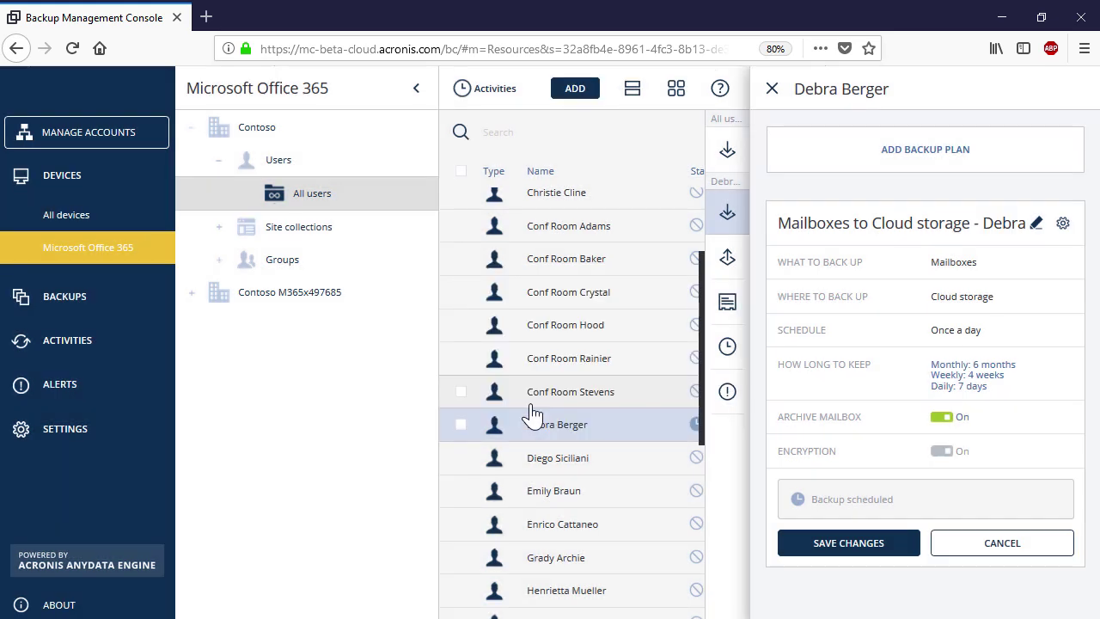
{"action": "left_click", "coordinate": [785, 543]}
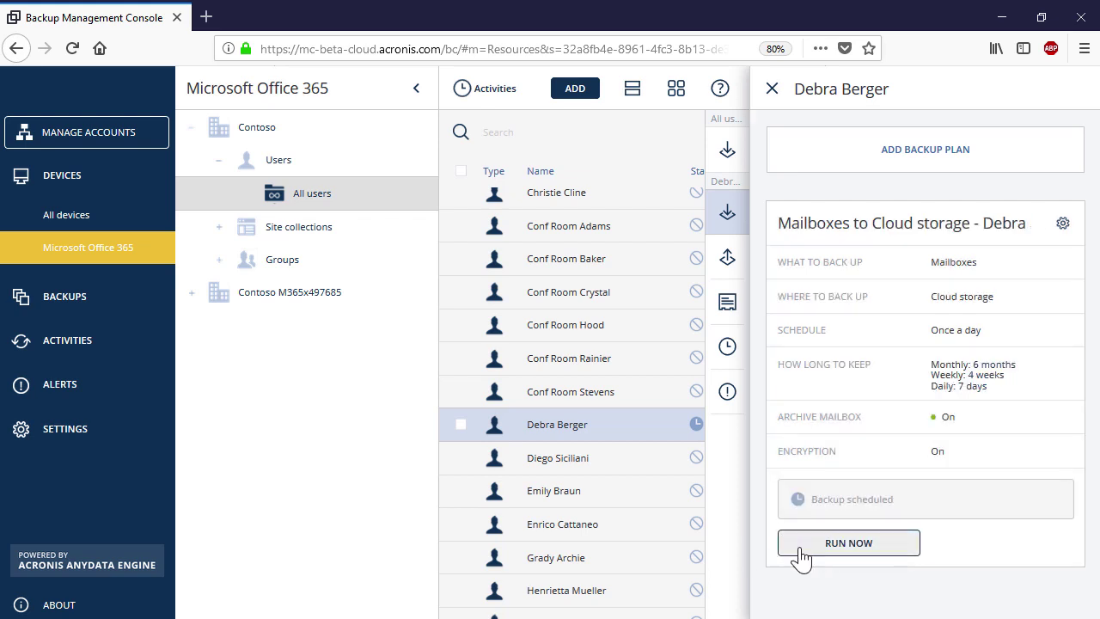
{"action": "left_click", "coordinate": [800, 550]}
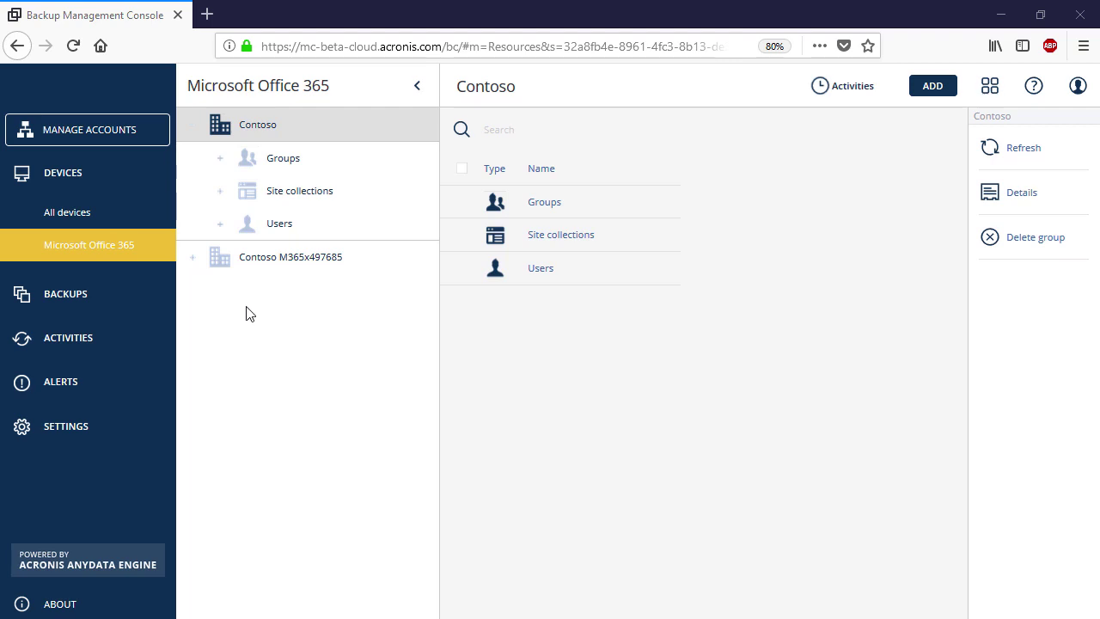
Create a Mailboxes backup plan for All users named 'Mailboxes to Cloud storage - Group'
{"action": "left_click", "coordinate": [219, 224]}
{"action": "left_click", "coordinate": [311, 259]}
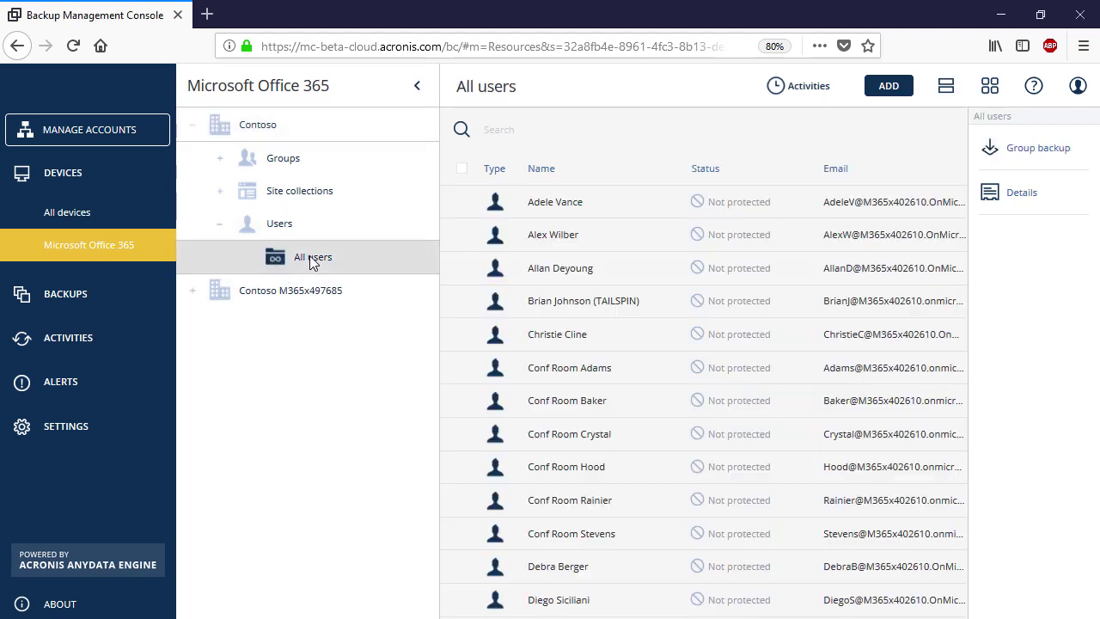
{"action": "left_click", "coordinate": [1037, 150]}
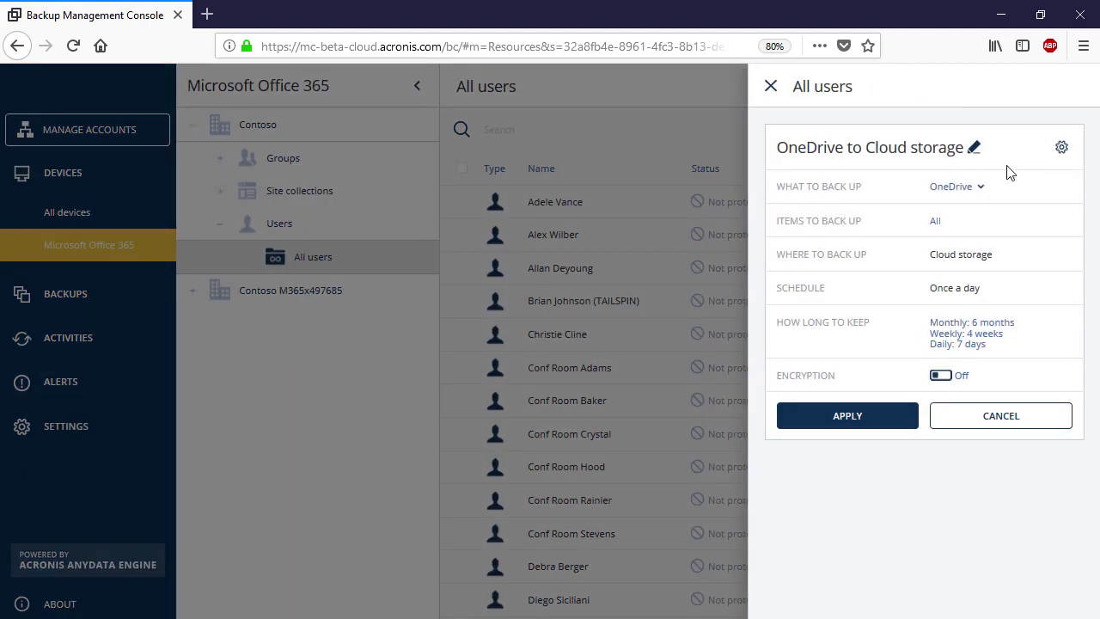
{"action": "left_click", "coordinate": [979, 188]}
{"action": "left_click", "coordinate": [966, 245]}
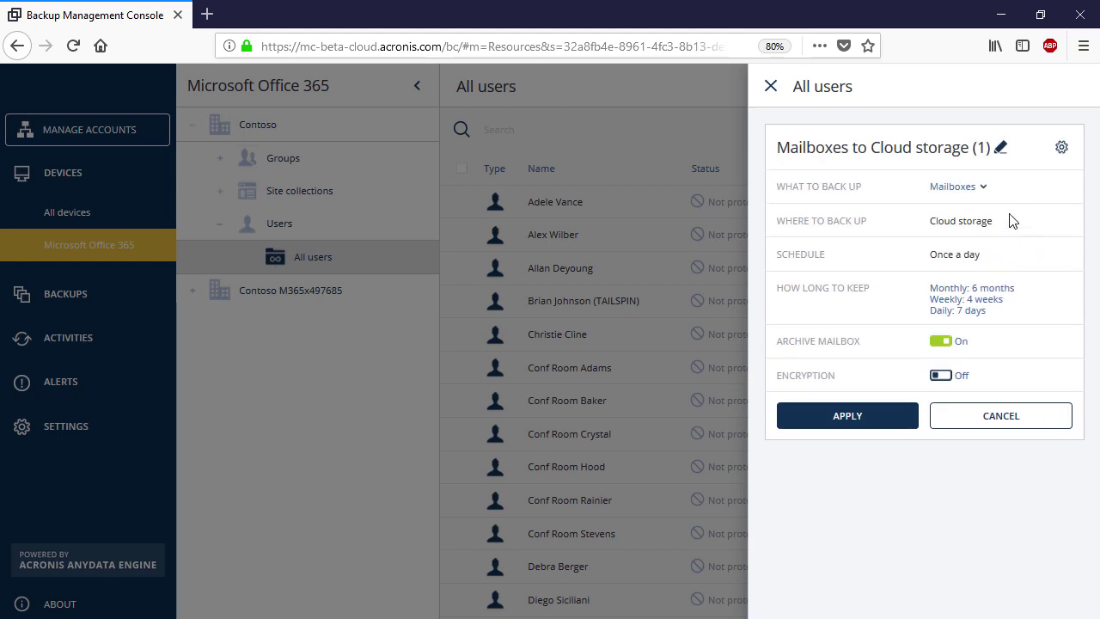
{"action": "left_click", "coordinate": [1000, 147]}
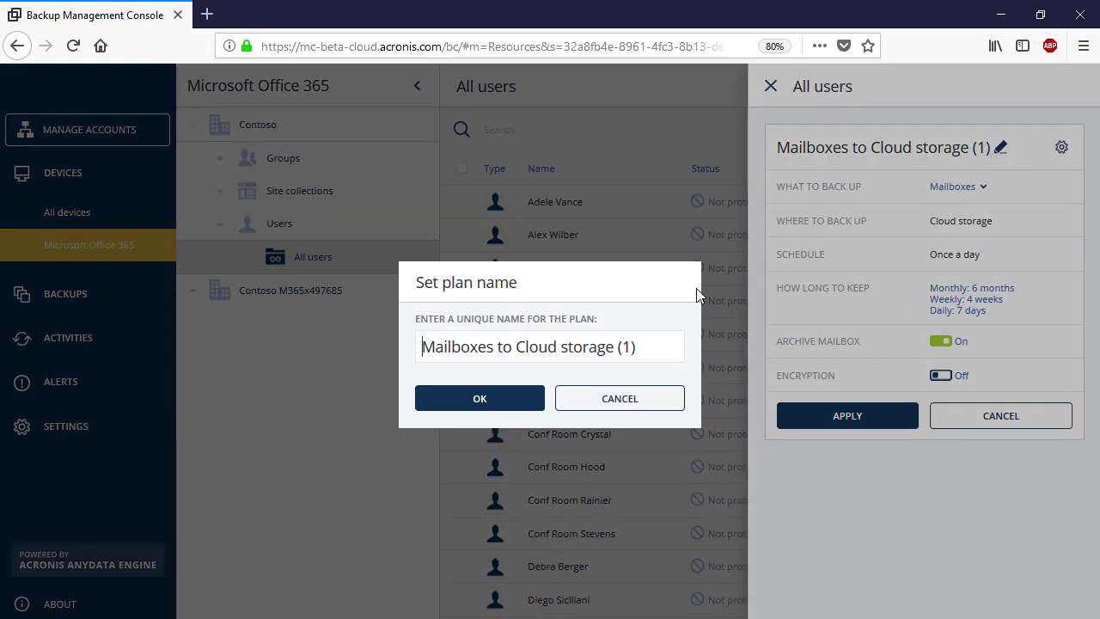
{"action": "key", "text": "BackSpace"}
{"action": "key", "text": "BackSpace"}
{"action": "key", "text": "BackSpace"}
{"action": "type", "text": "- Group"}
{"action": "left_click", "coordinate": [481, 397]}
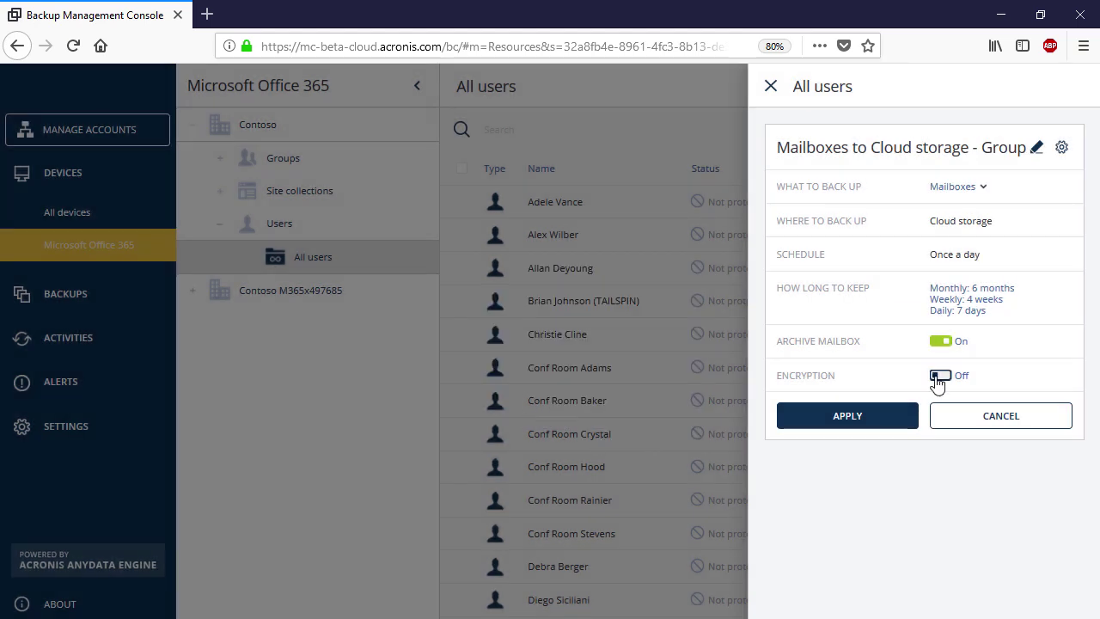
Review the group plan's retention and keep cleanup by backup age
{"action": "left_click", "coordinate": [968, 311]}
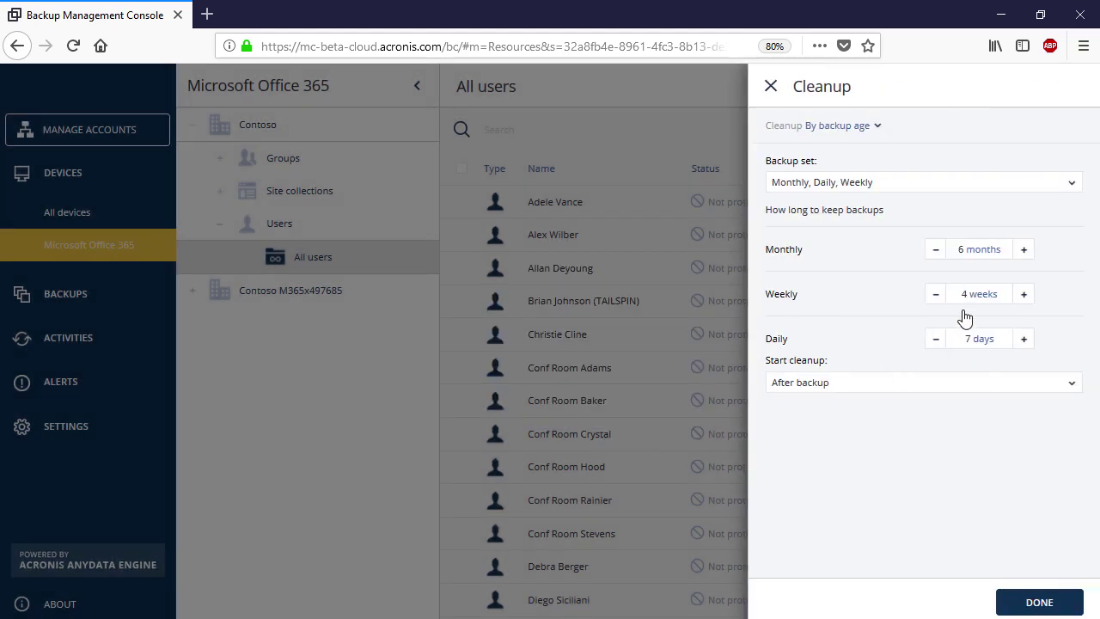
{"action": "left_click", "coordinate": [881, 127]}
{"action": "left_click", "coordinate": [938, 153]}
{"action": "left_click", "coordinate": [1021, 602]}
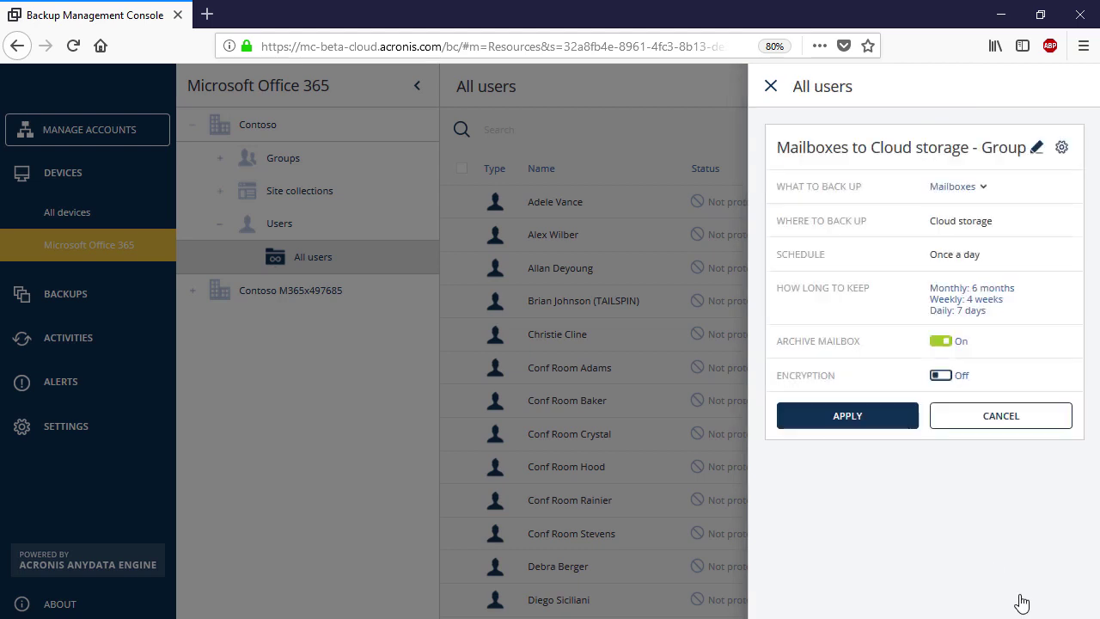
Encrypt the group plan with a password and AES 256, then apply it
{"action": "left_click", "coordinate": [945, 377]}
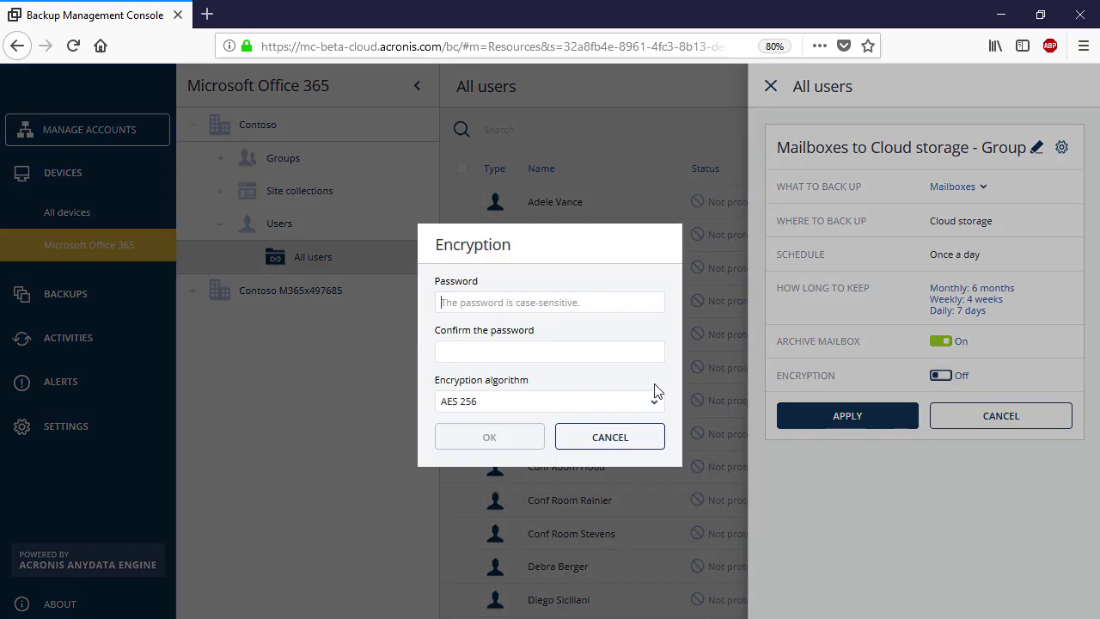
{"action": "type", "text": "•••••••••••"}
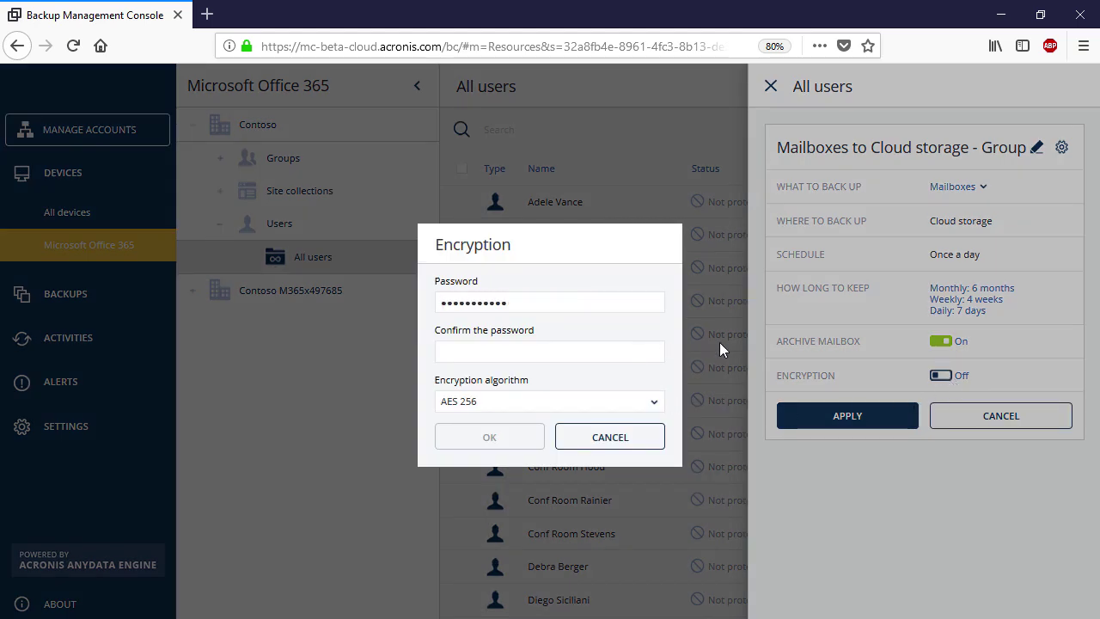
{"action": "left_click", "coordinate": [643, 347]}
{"action": "type", "text": "•••••••••••"}
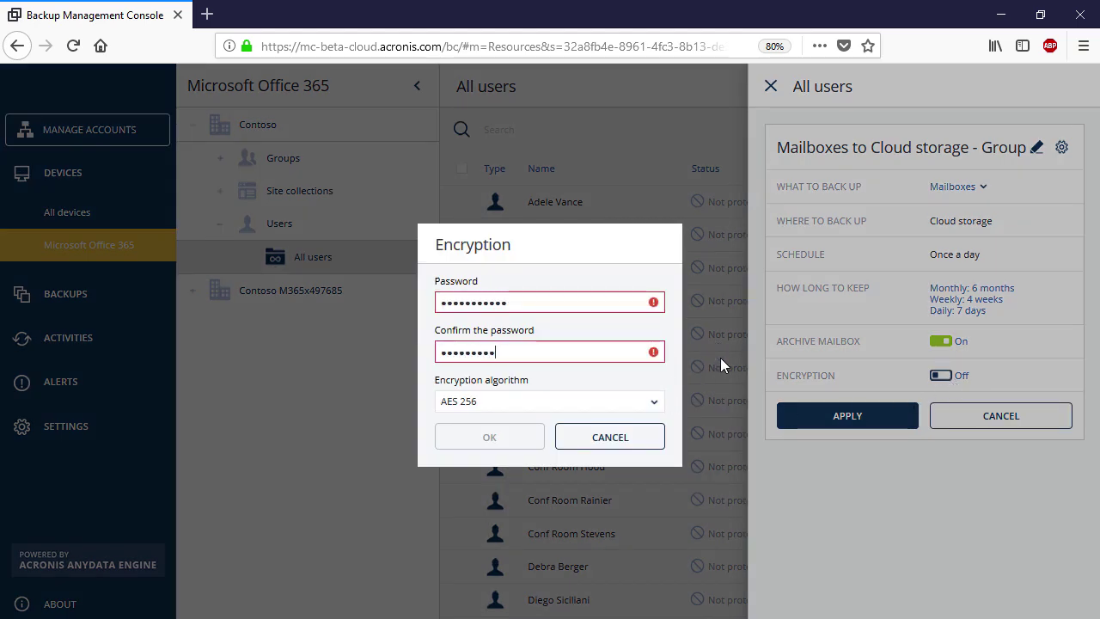
{"action": "left_click", "coordinate": [657, 403]}
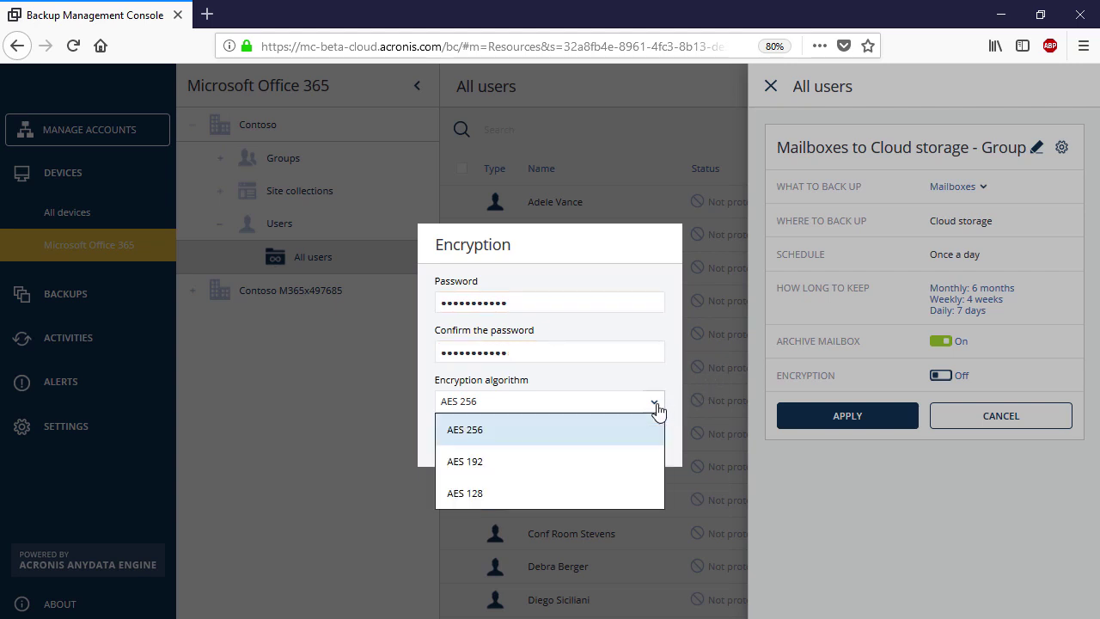
{"action": "left_click", "coordinate": [643, 431]}
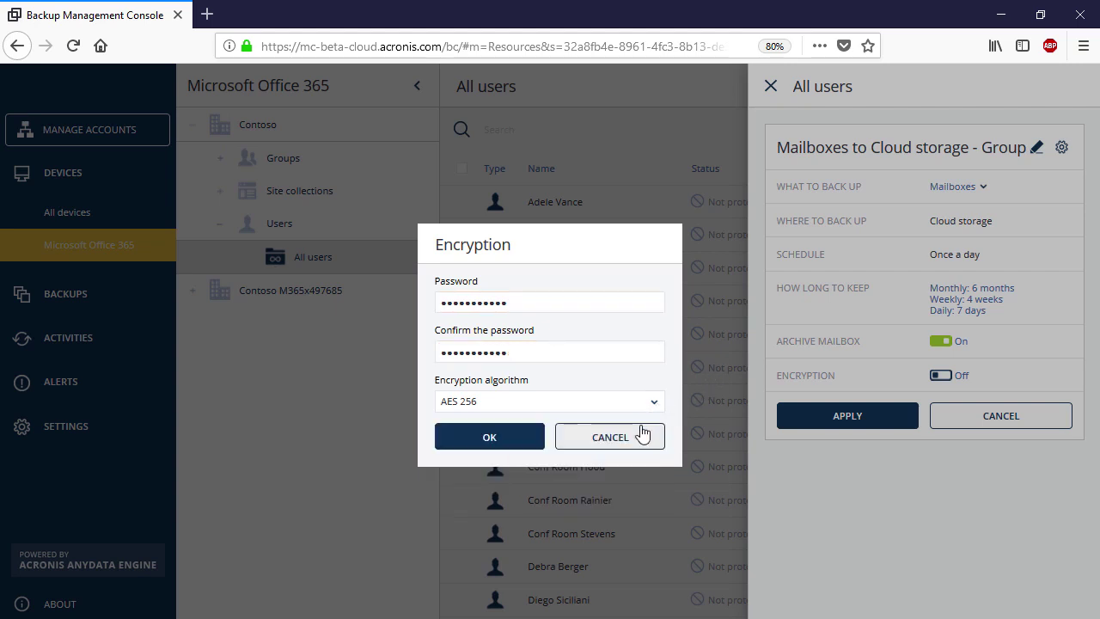
{"action": "left_click", "coordinate": [530, 441]}
{"action": "left_click", "coordinate": [826, 421]}
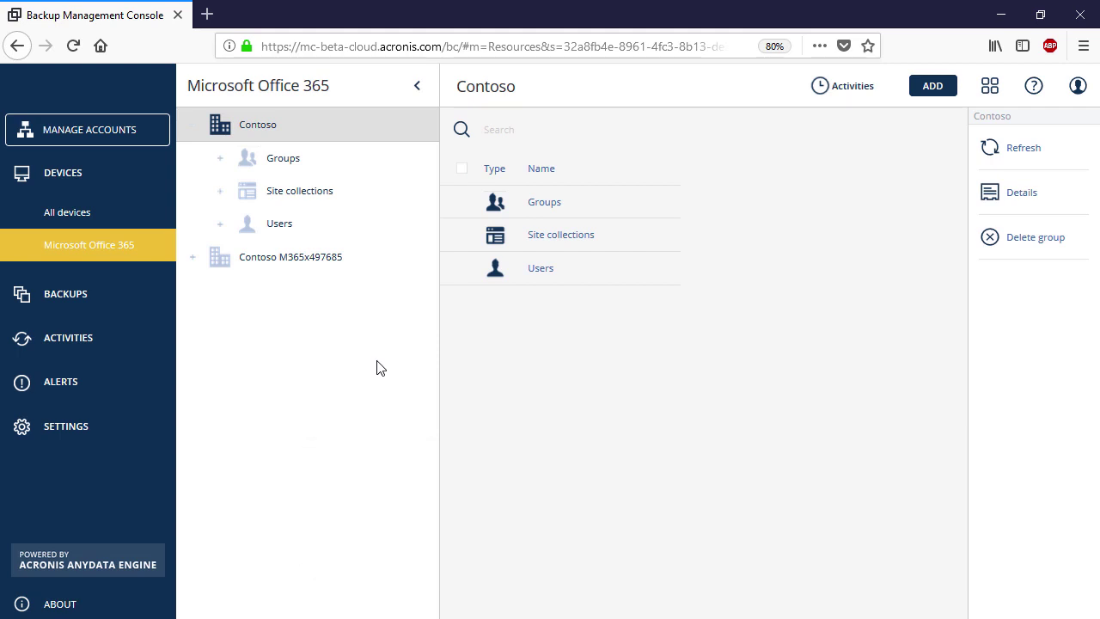
Select a user under Users > All users and open their backups for recovery
{"action": "left_click", "coordinate": [220, 225]}
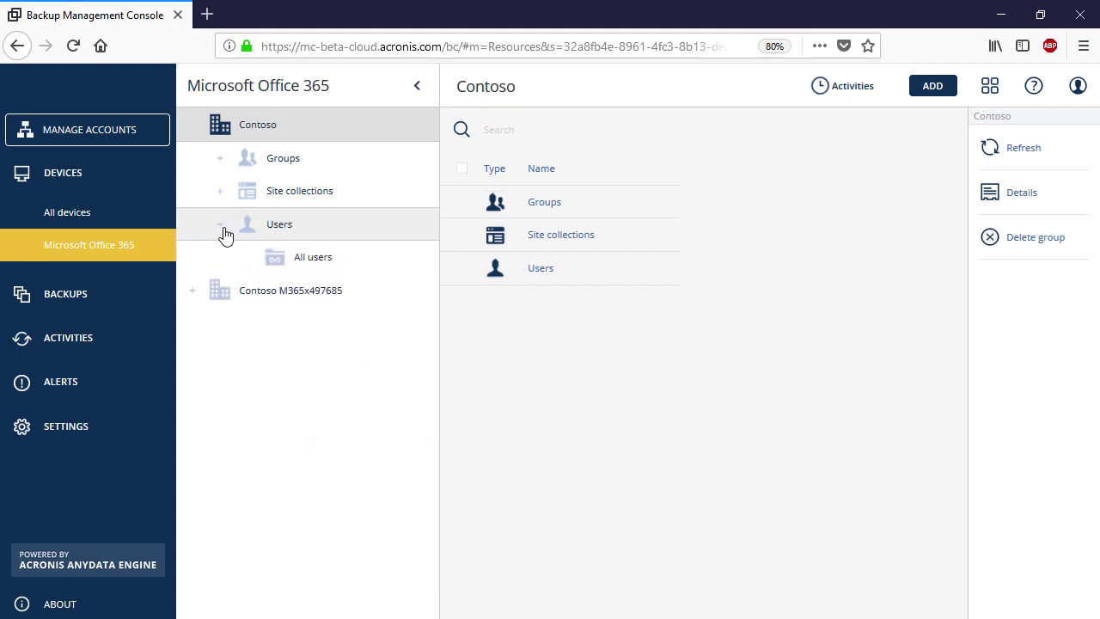
{"action": "left_click", "coordinate": [289, 268]}
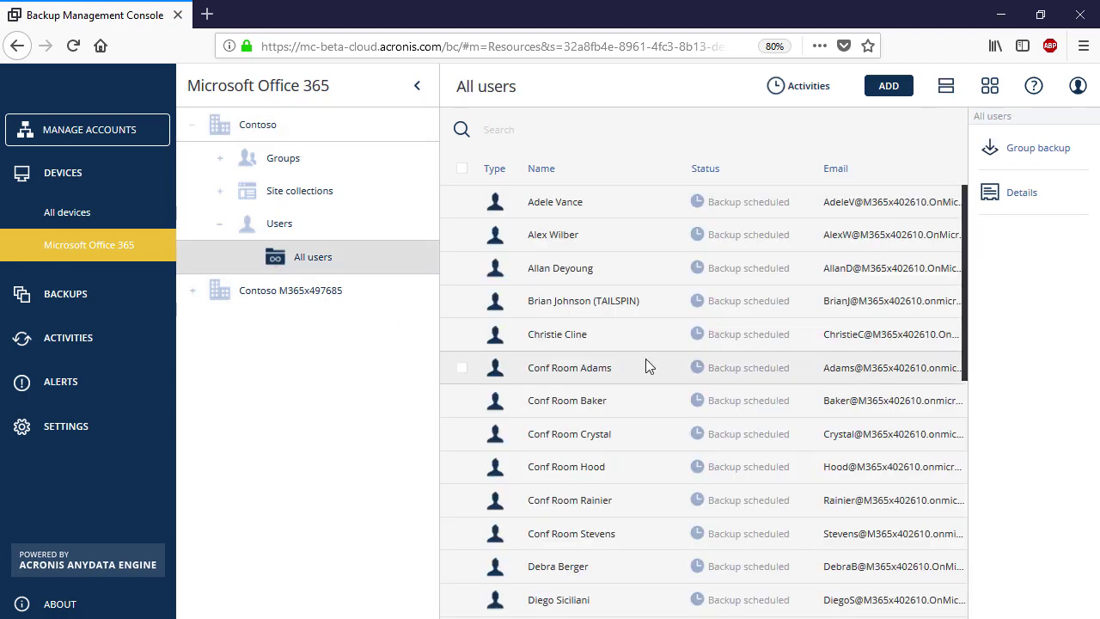
{"action": "scroll", "coordinate": [802, 326], "scroll_direction": "down", "scroll_amount": 4}
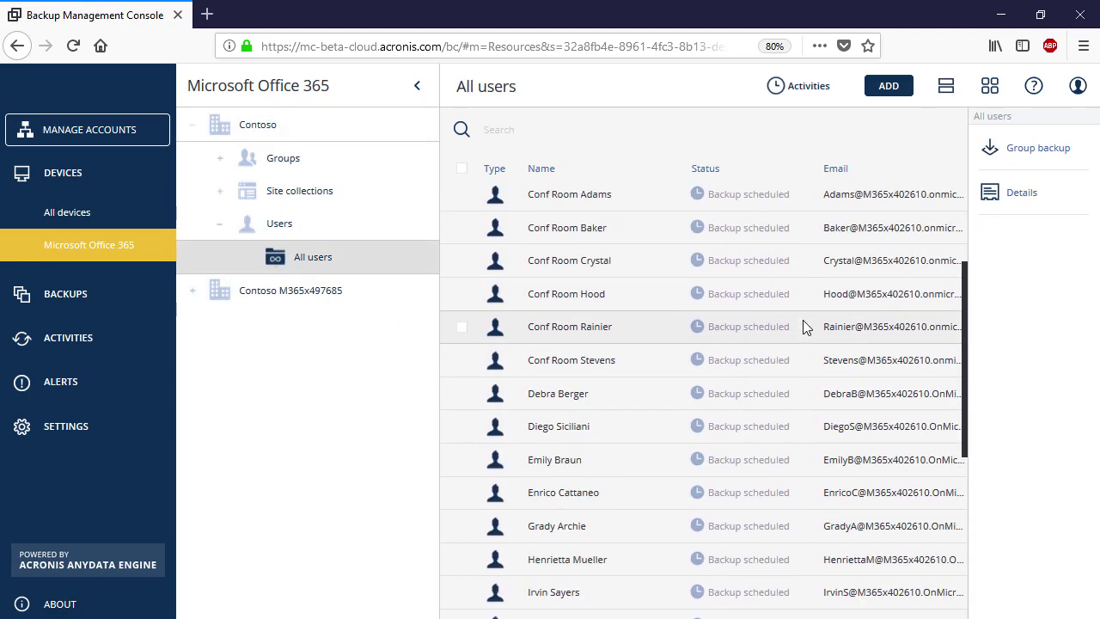
{"action": "left_click", "coordinate": [605, 391]}
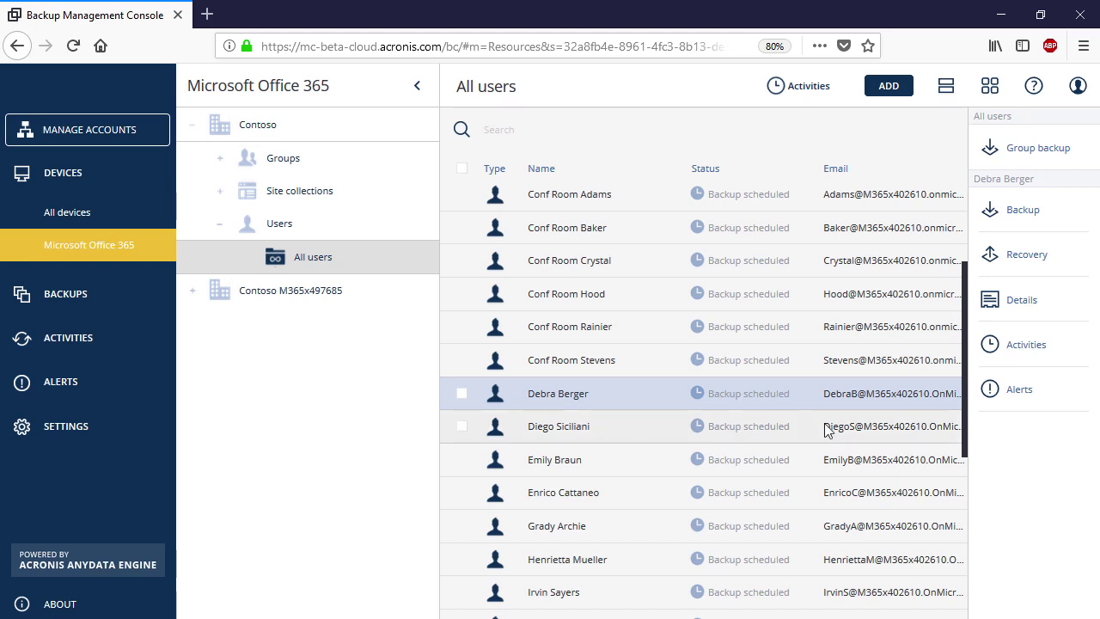
{"action": "left_click", "coordinate": [1053, 264]}
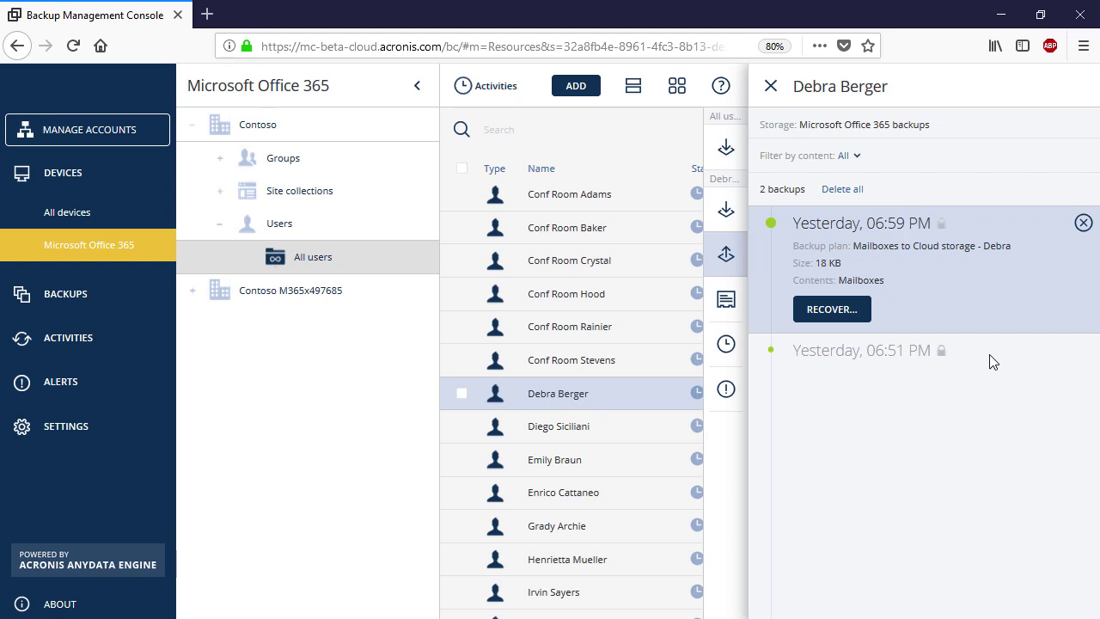
Filter the backups to Mailboxes and open recovery options for the latest one
{"action": "left_click", "coordinate": [857, 157]}
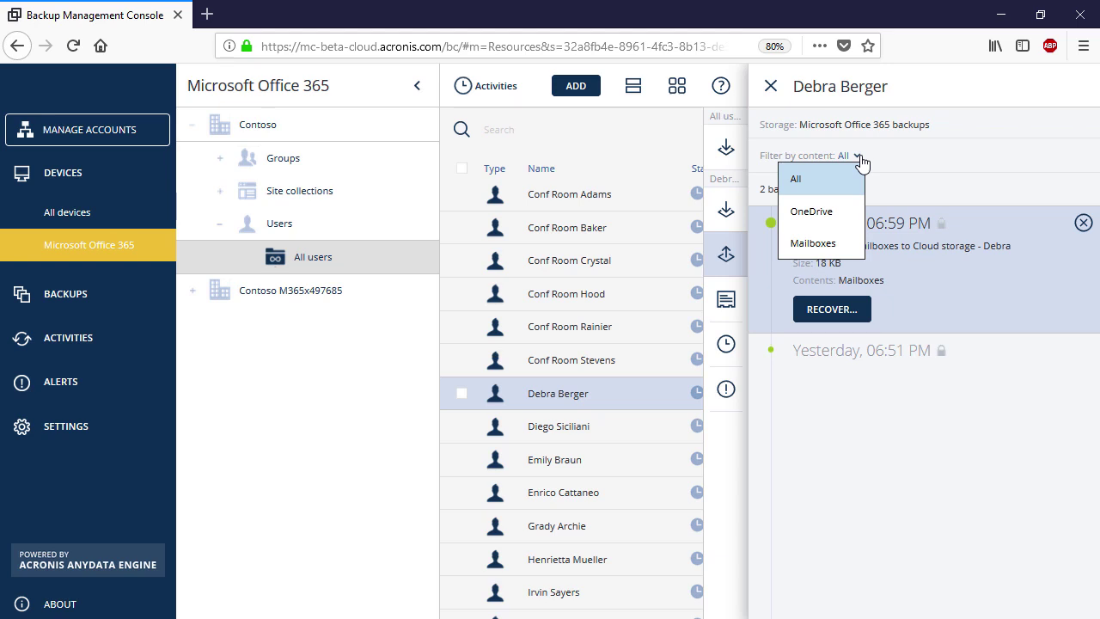
{"action": "left_click", "coordinate": [831, 245]}
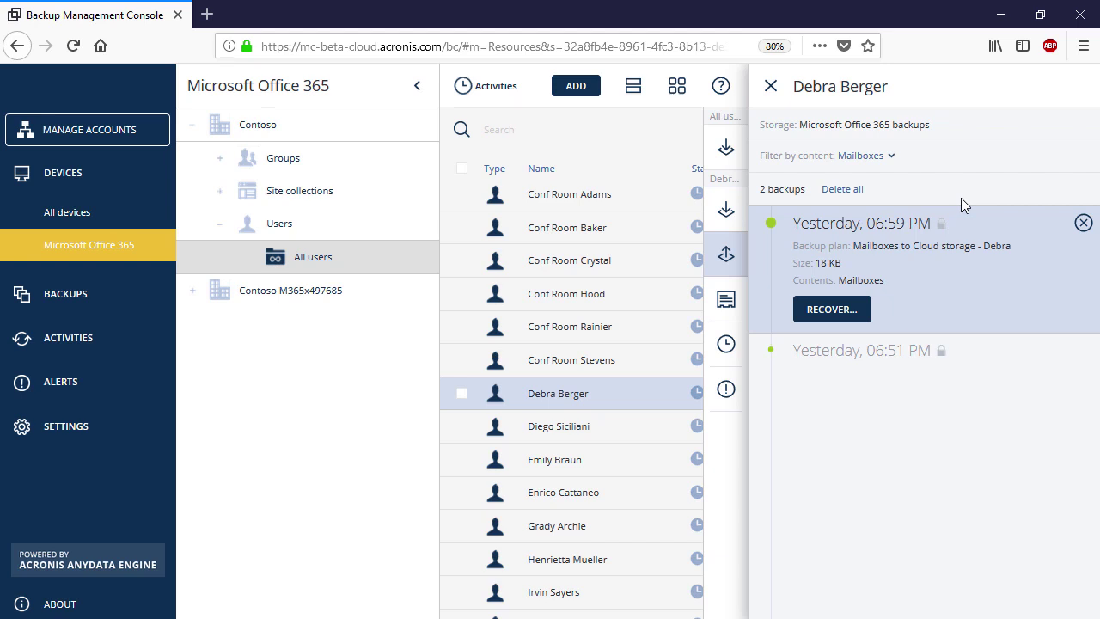
{"action": "left_click", "coordinate": [847, 316]}
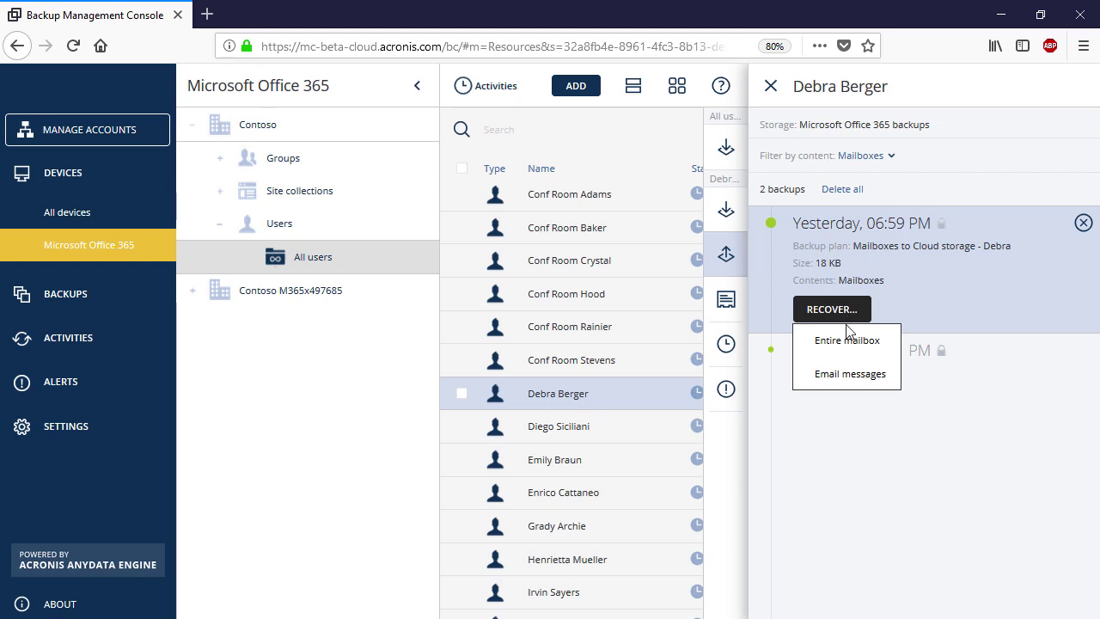
Target the recovery at Contoso M365x497685 and the same user's mailbox
{"action": "left_click", "coordinate": [849, 340]}
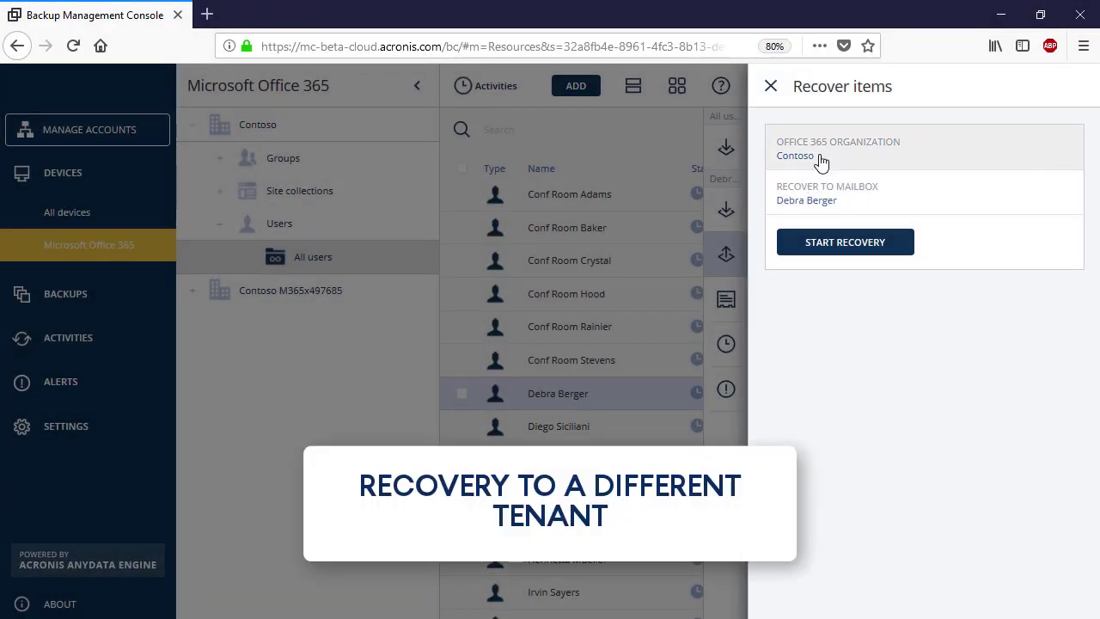
{"action": "left_click", "coordinate": [819, 159]}
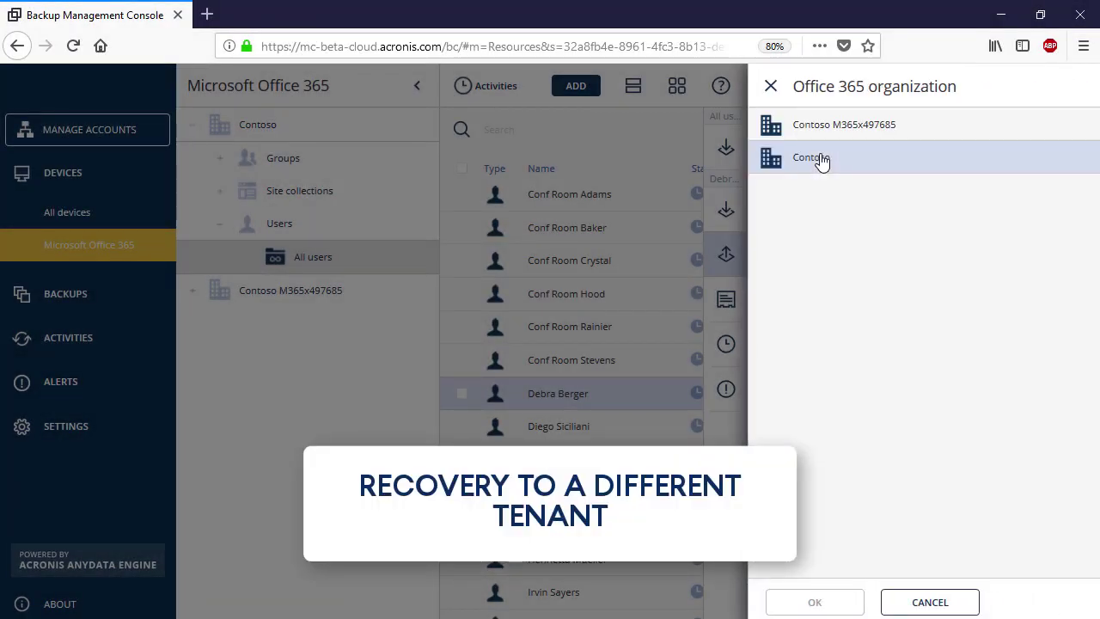
{"action": "left_click", "coordinate": [831, 136]}
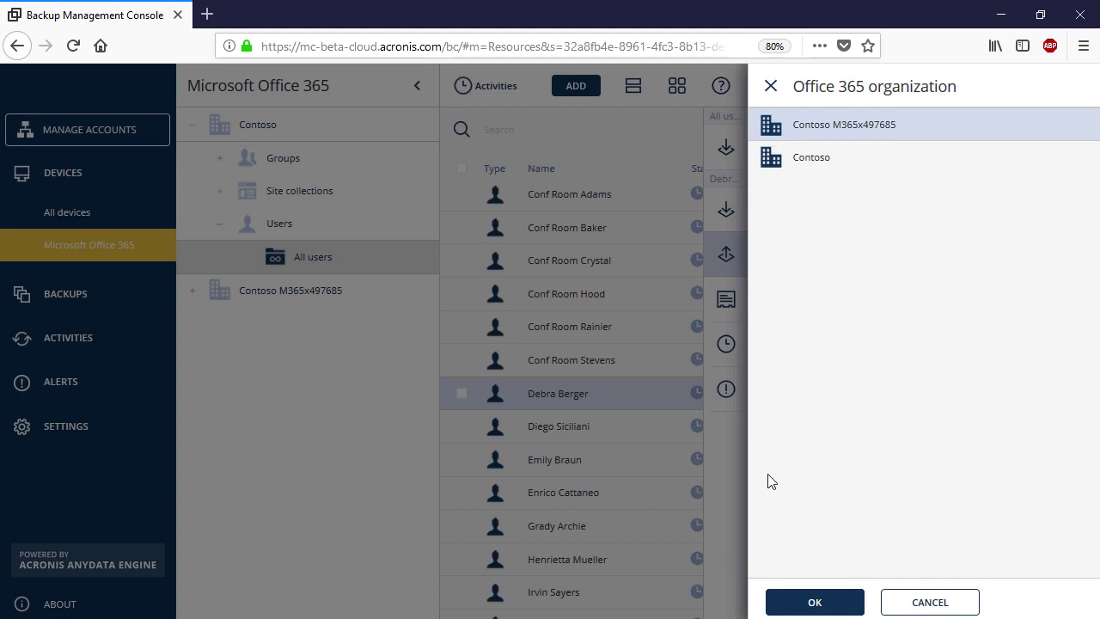
{"action": "left_click", "coordinate": [831, 602]}
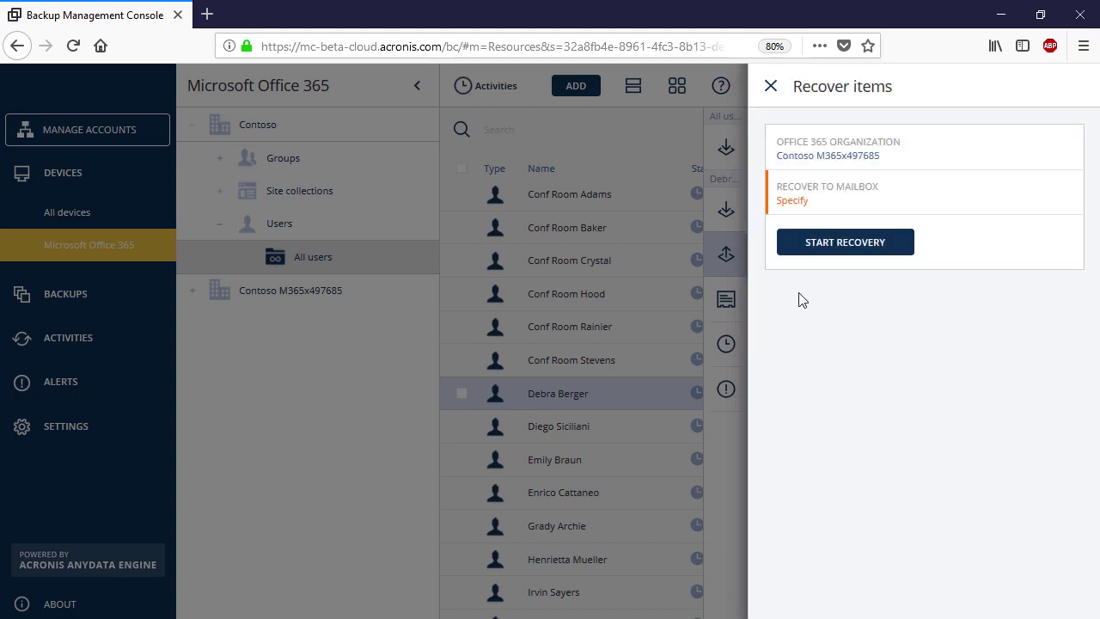
{"action": "left_click", "coordinate": [835, 206]}
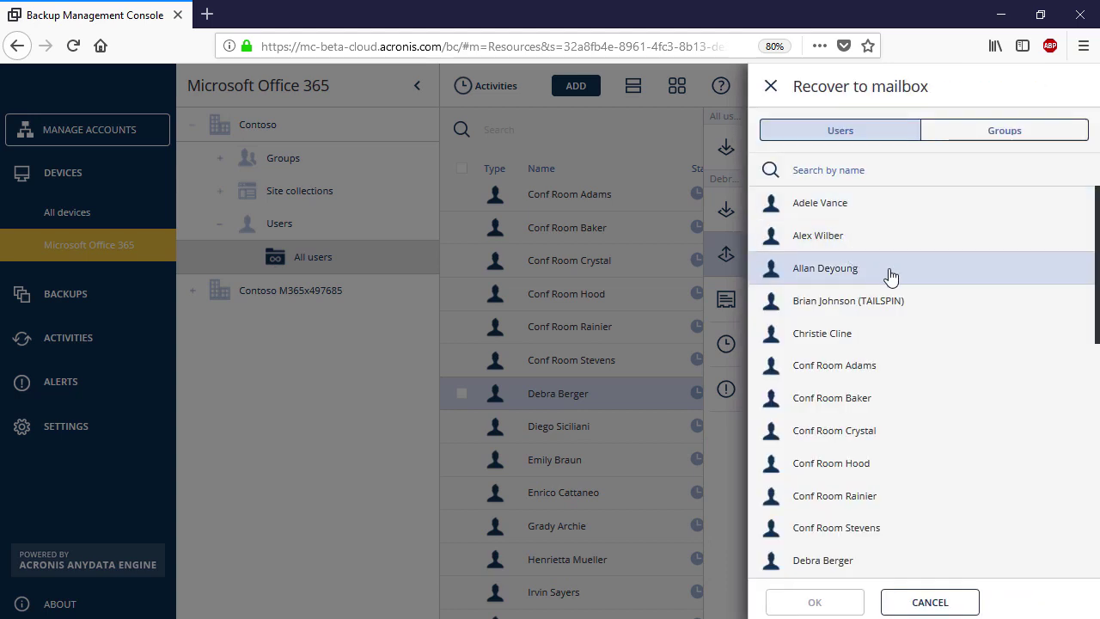
{"action": "left_click", "coordinate": [823, 559]}
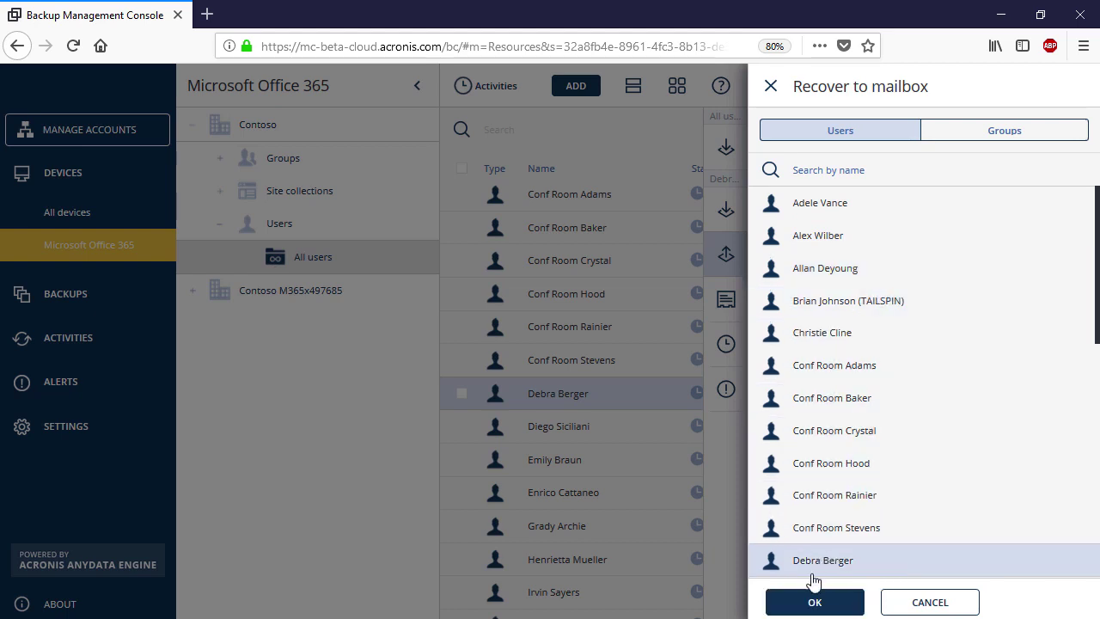
{"action": "left_click", "coordinate": [813, 603]}
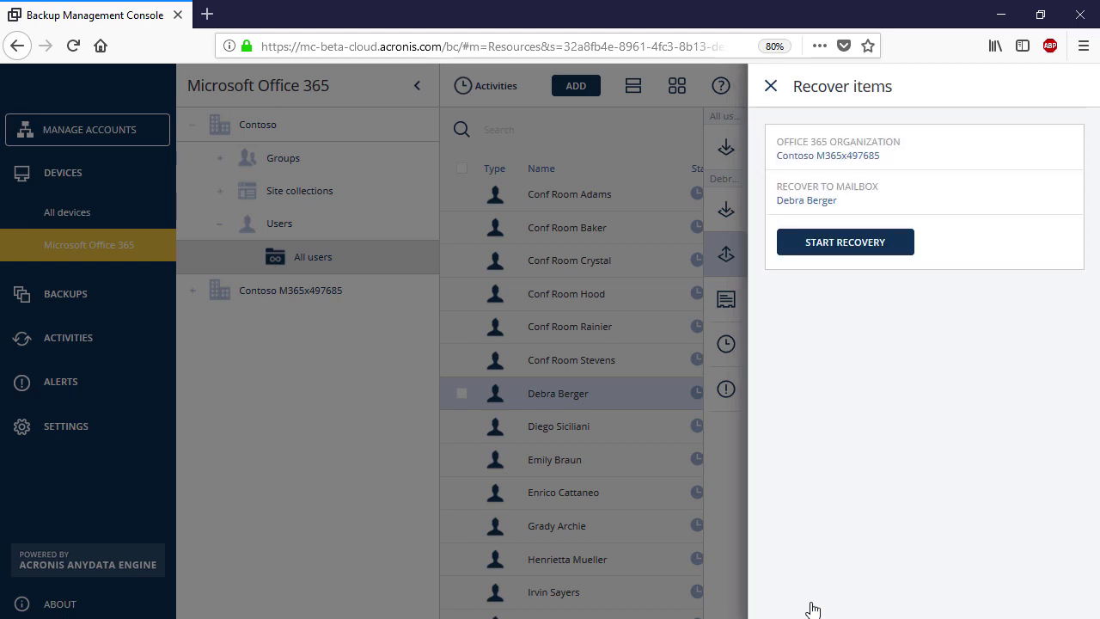
Start the mailbox recovery, overwriting existing items, and enter the backup password
{"action": "left_click", "coordinate": [842, 244]}
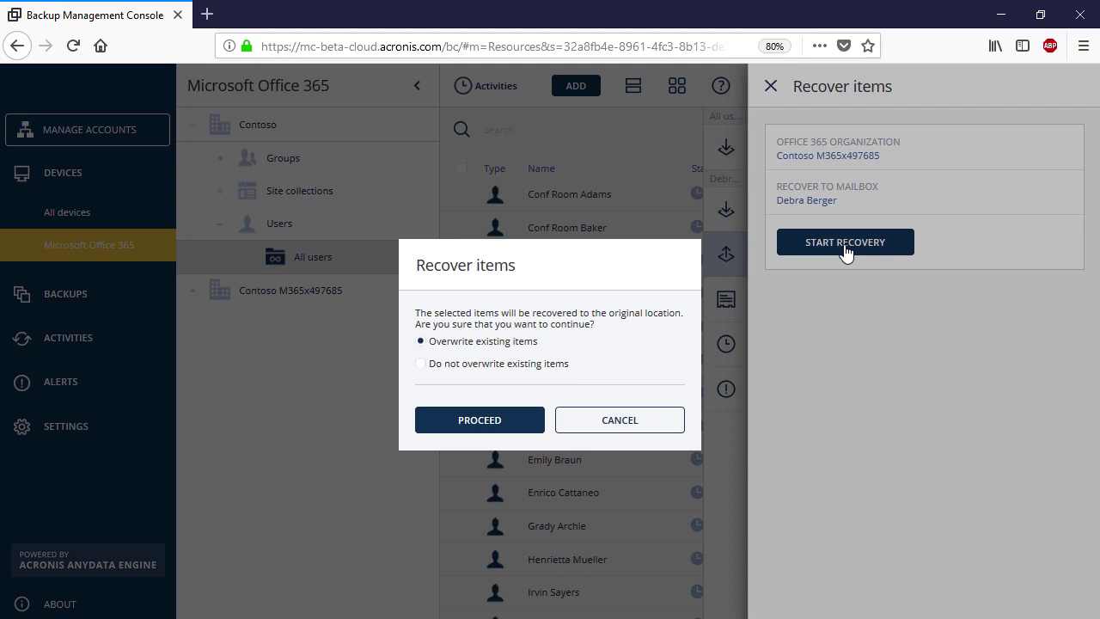
{"action": "left_click", "coordinate": [530, 433]}
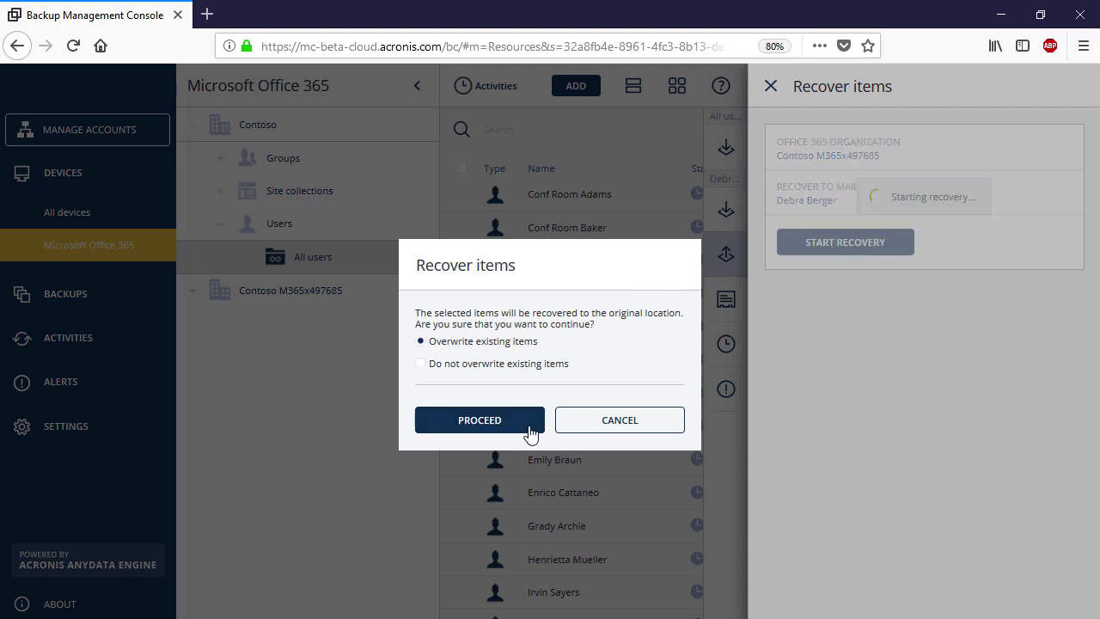
{"action": "type", "text": "••••••••••••"}
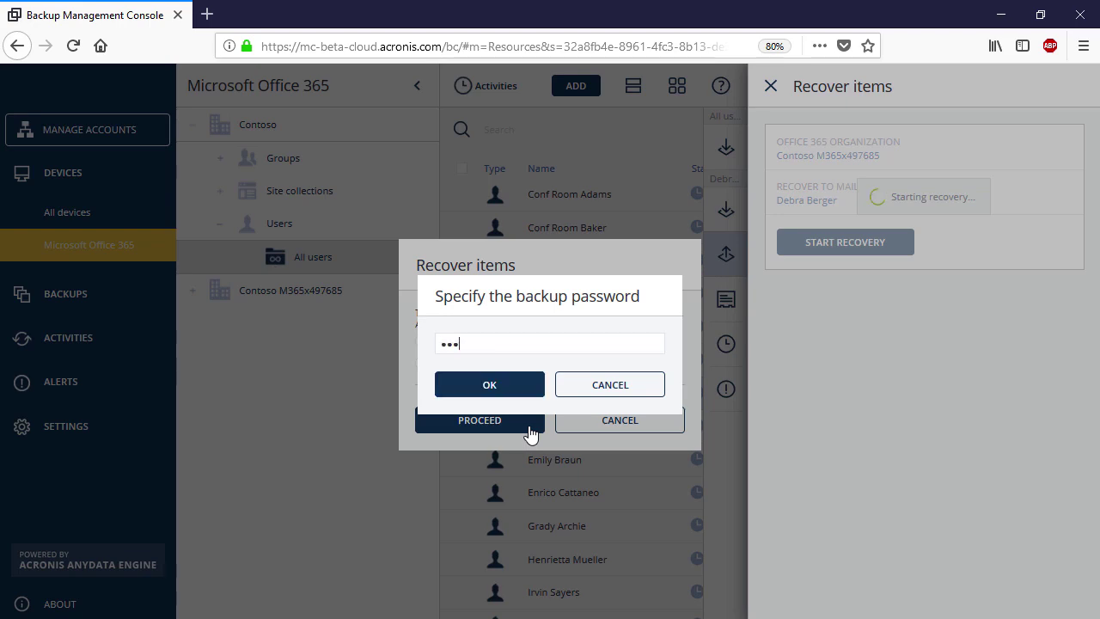
{"action": "left_click", "coordinate": [487, 391]}
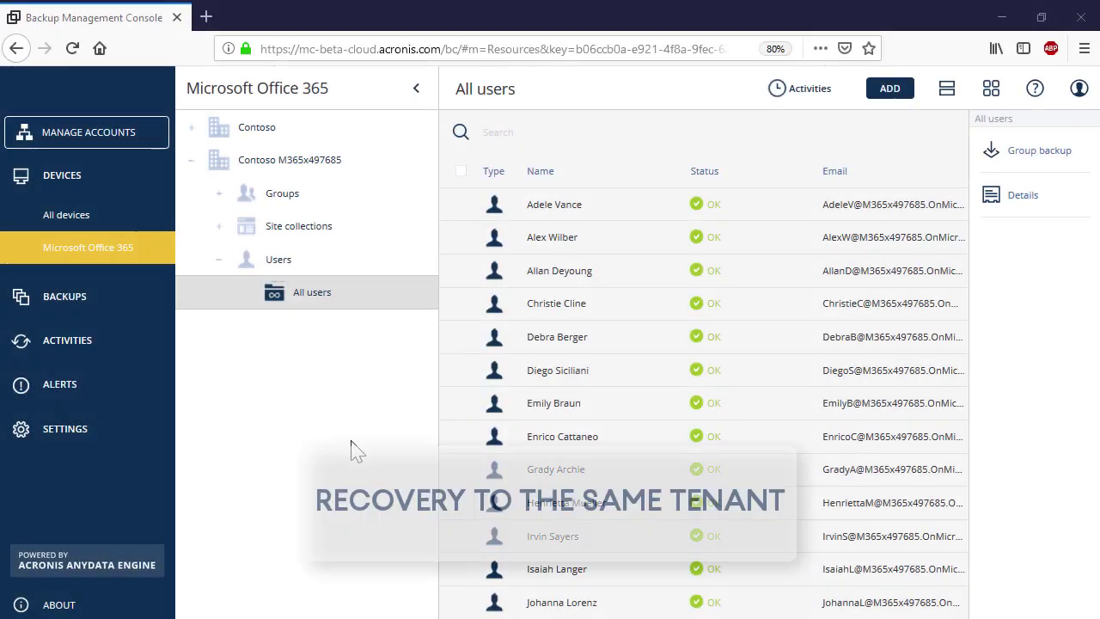
Choose Entire mailbox recovery from the user's latest mailbox backup
{"action": "left_click", "coordinate": [640, 348]}
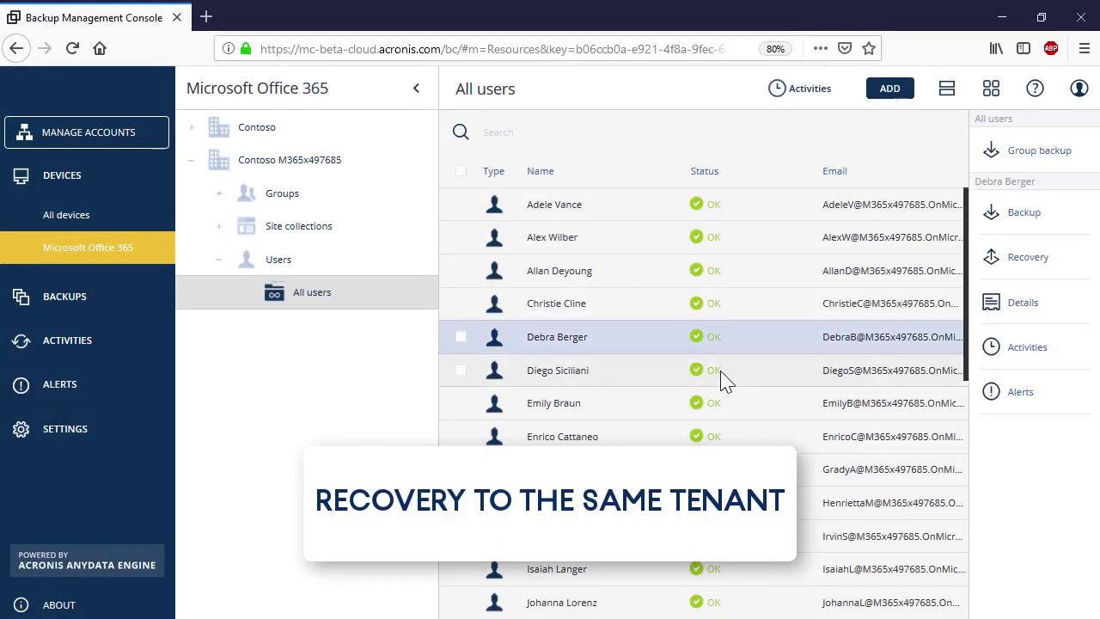
{"action": "left_click", "coordinate": [1038, 269]}
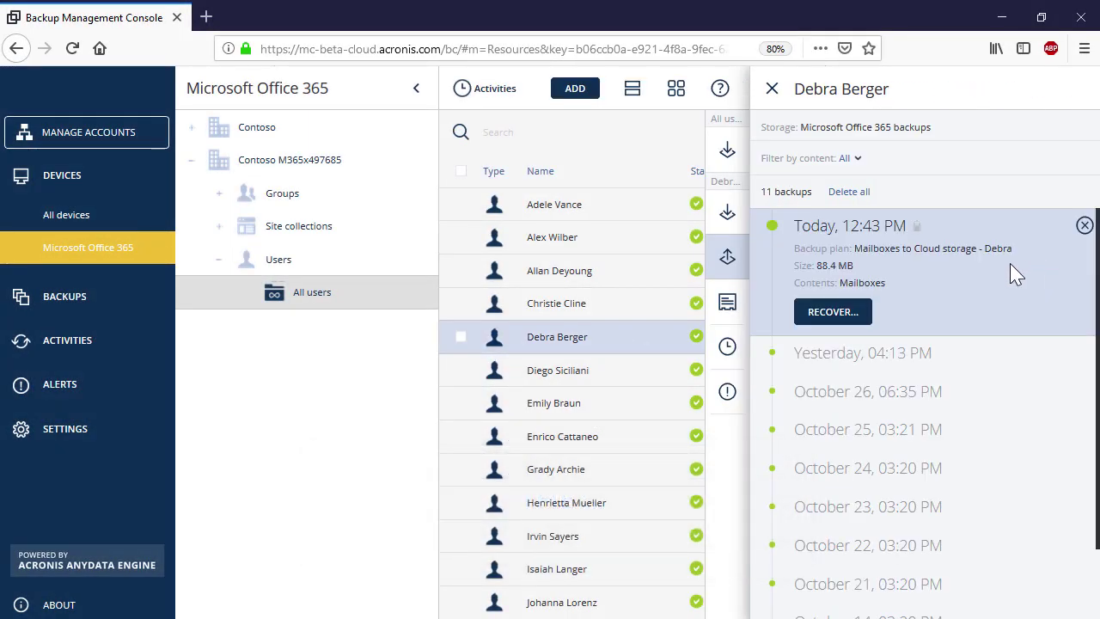
{"action": "left_click", "coordinate": [856, 162]}
{"action": "left_click", "coordinate": [831, 247]}
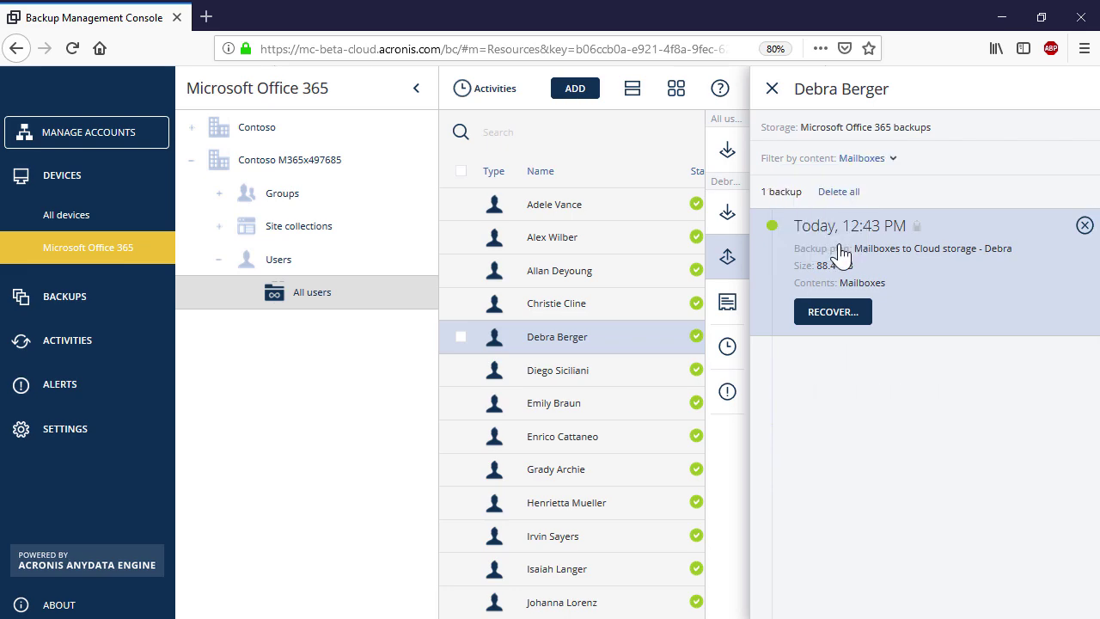
{"action": "left_click", "coordinate": [842, 313]}
{"action": "left_click", "coordinate": [836, 344]}
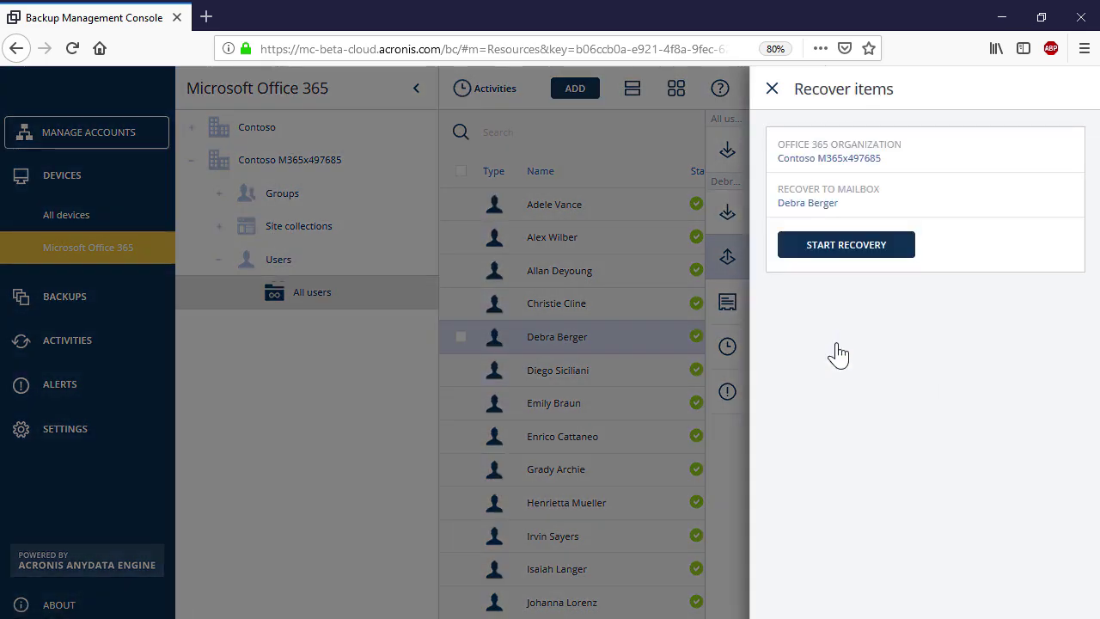
Set the same user's mailbox as the recovery target
{"action": "left_click", "coordinate": [964, 210]}
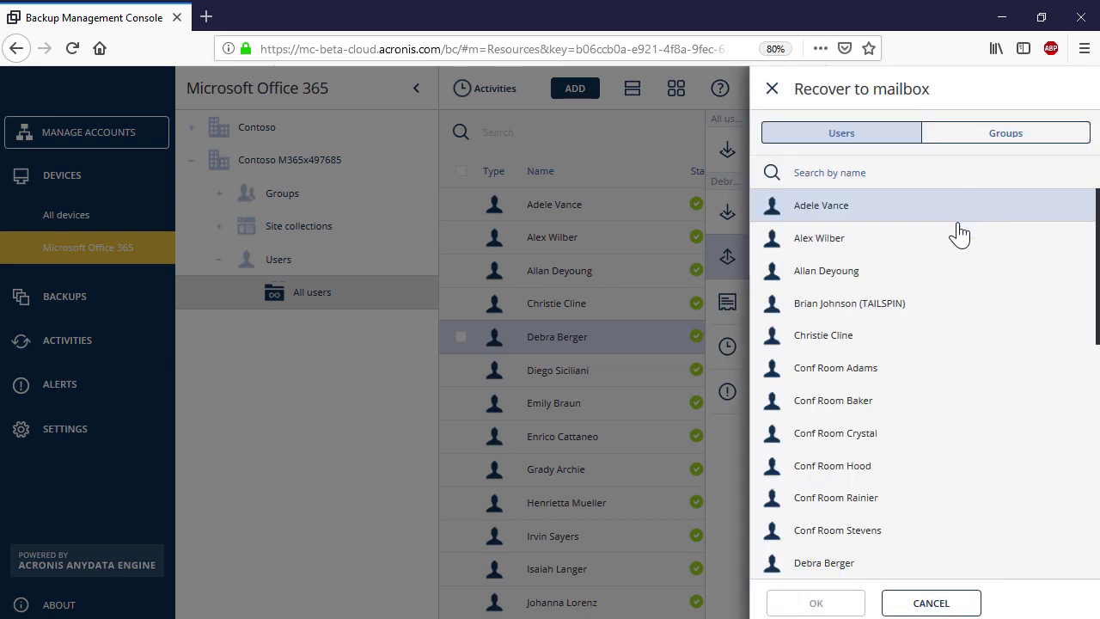
{"action": "scroll", "coordinate": [1011, 338], "scroll_direction": "down", "scroll_amount": 1}
{"action": "scroll", "coordinate": [1006, 336], "scroll_direction": "down", "scroll_amount": 3}
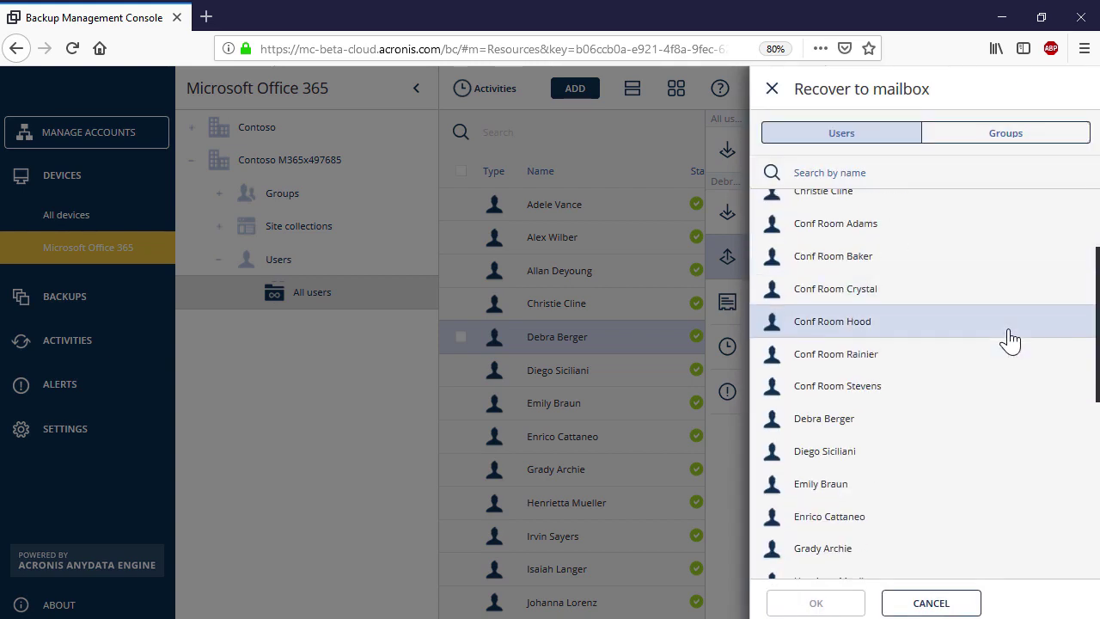
{"action": "left_click", "coordinate": [890, 418]}
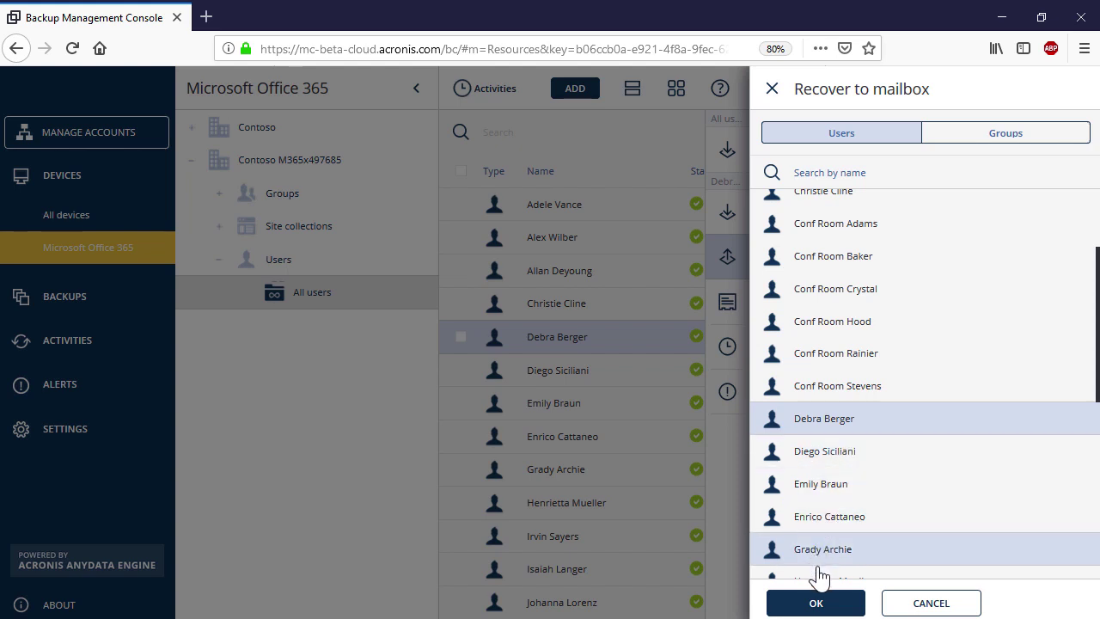
{"action": "left_click", "coordinate": [812, 602]}
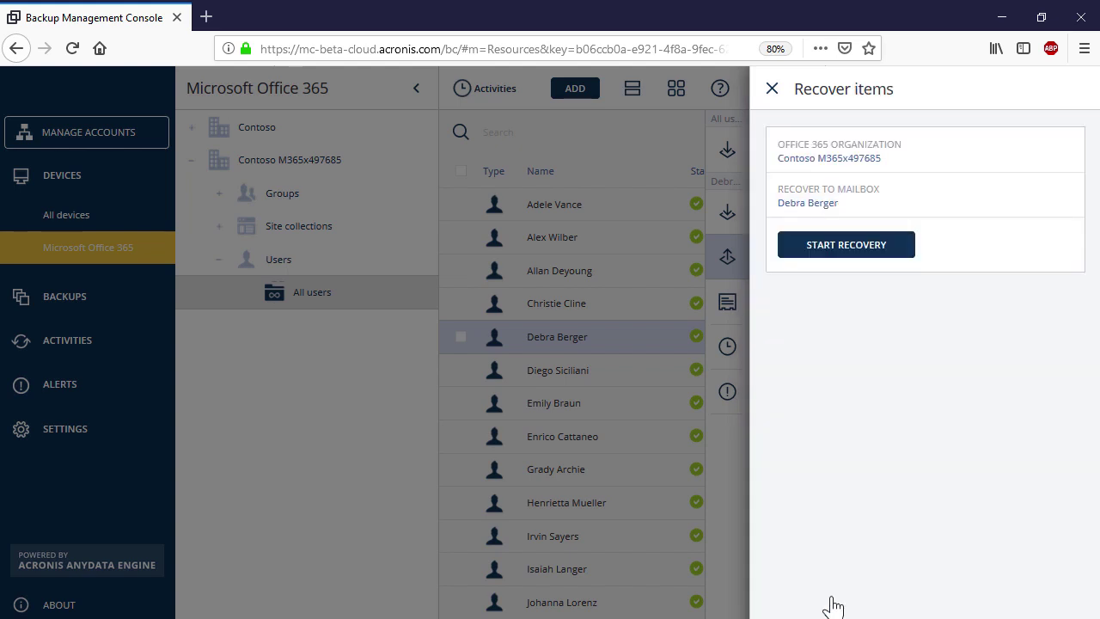
Run the recovery, overwriting existing items, after entering the backup password
{"action": "left_click", "coordinate": [867, 248]}
{"action": "left_click", "coordinate": [507, 421]}
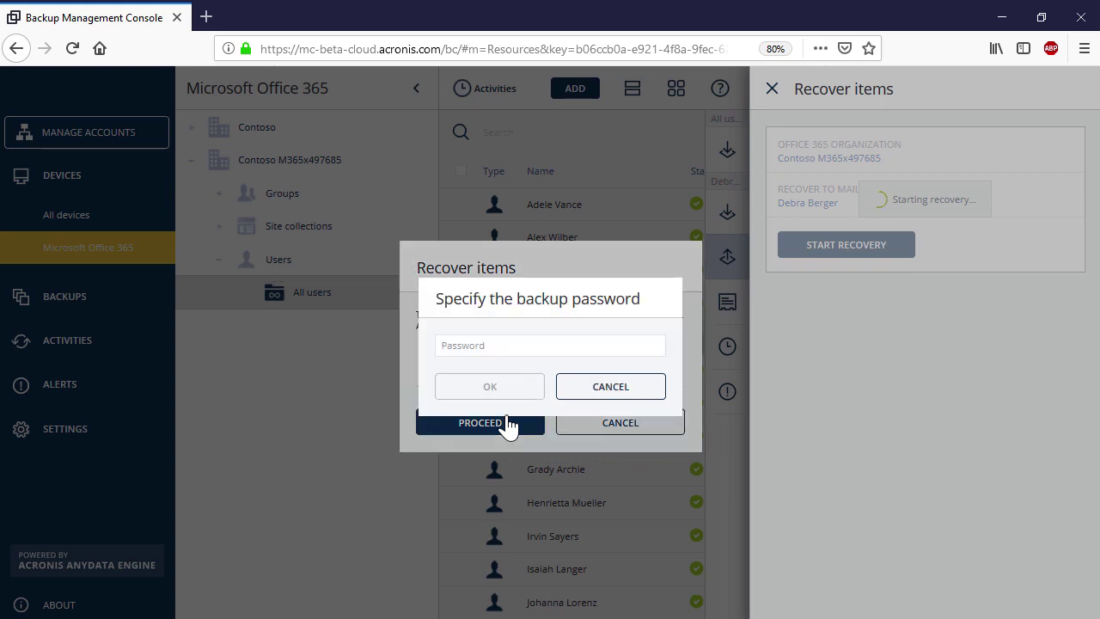
{"action": "left_click", "coordinate": [467, 345]}
{"action": "type", "text": "1"}
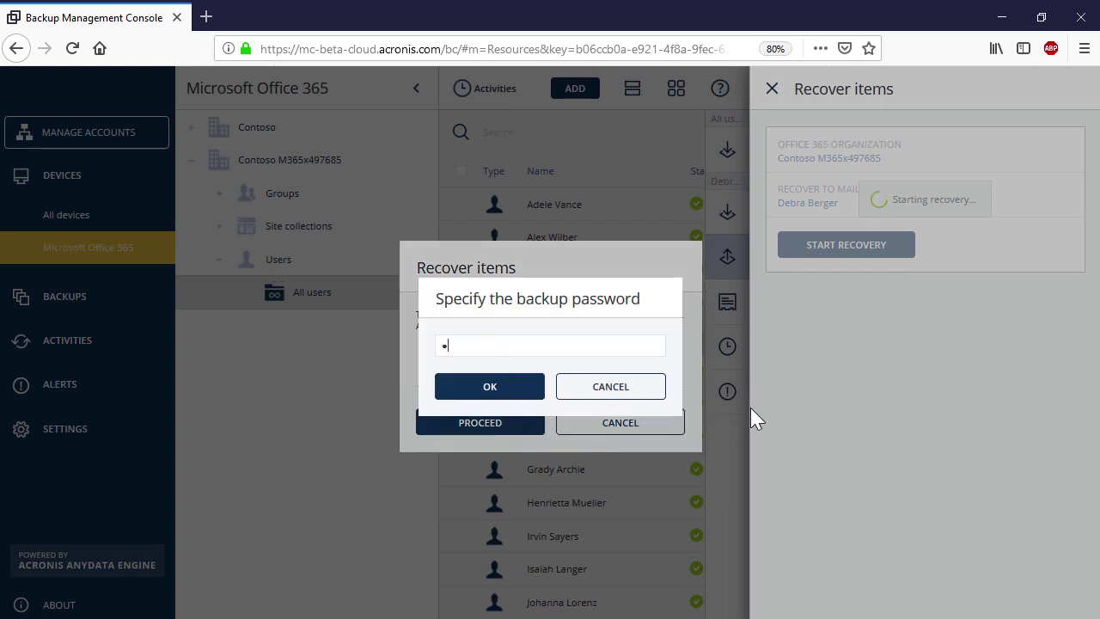
{"action": "type", "text": "••••••••••"}
{"action": "left_click", "coordinate": [489, 386]}
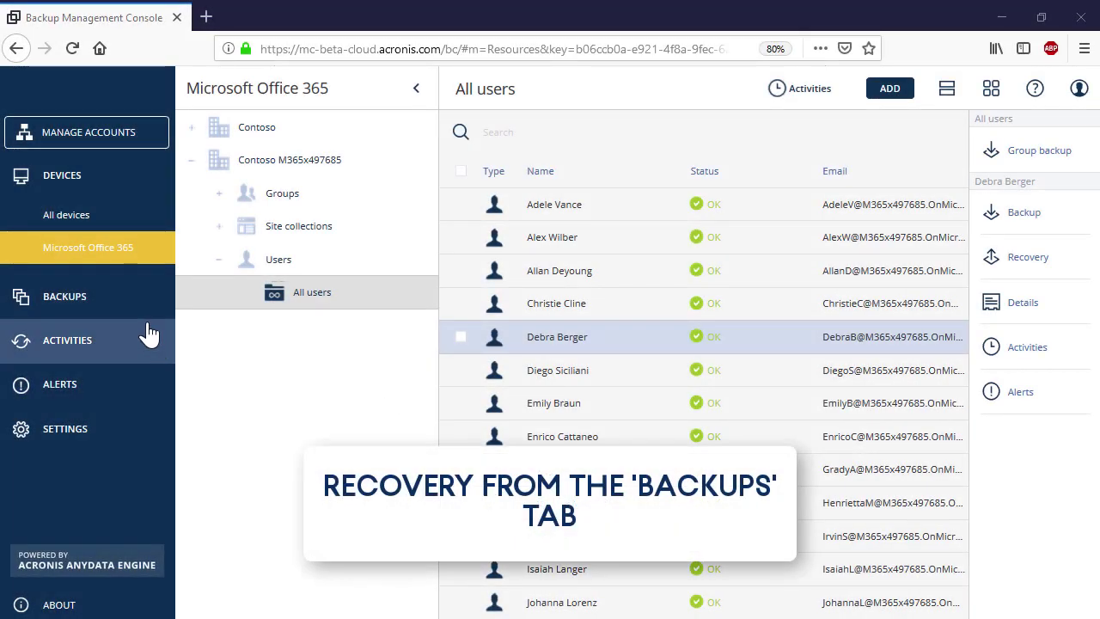
Recover the entire mailbox from the first stored mailbox backup archive, overwriting existing items
{"action": "left_click", "coordinate": [136, 297]}
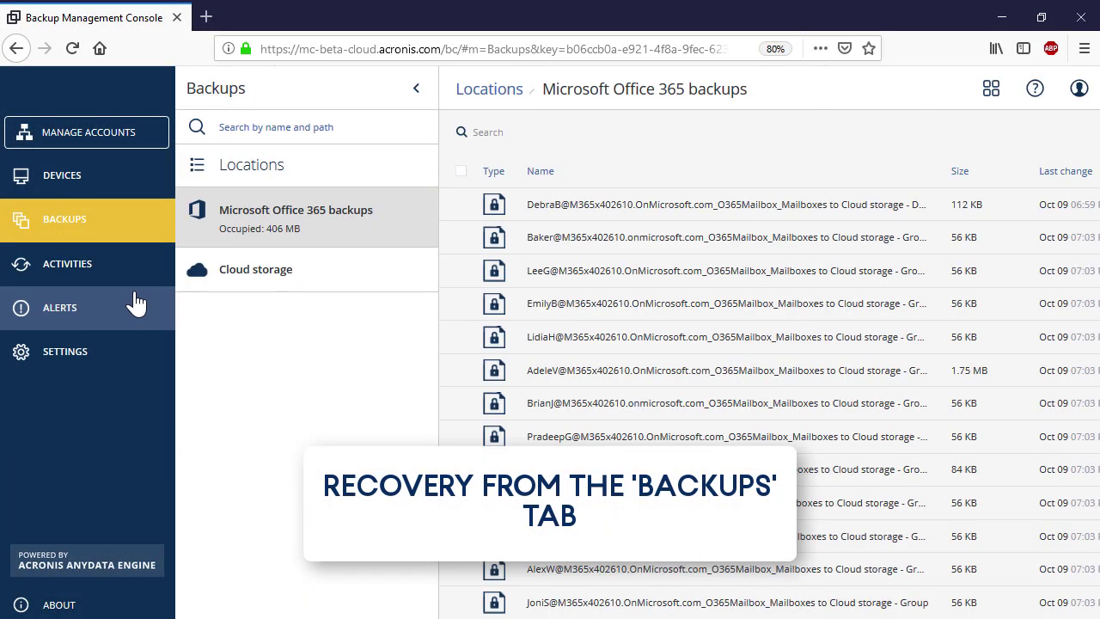
{"action": "left_click", "coordinate": [610, 211]}
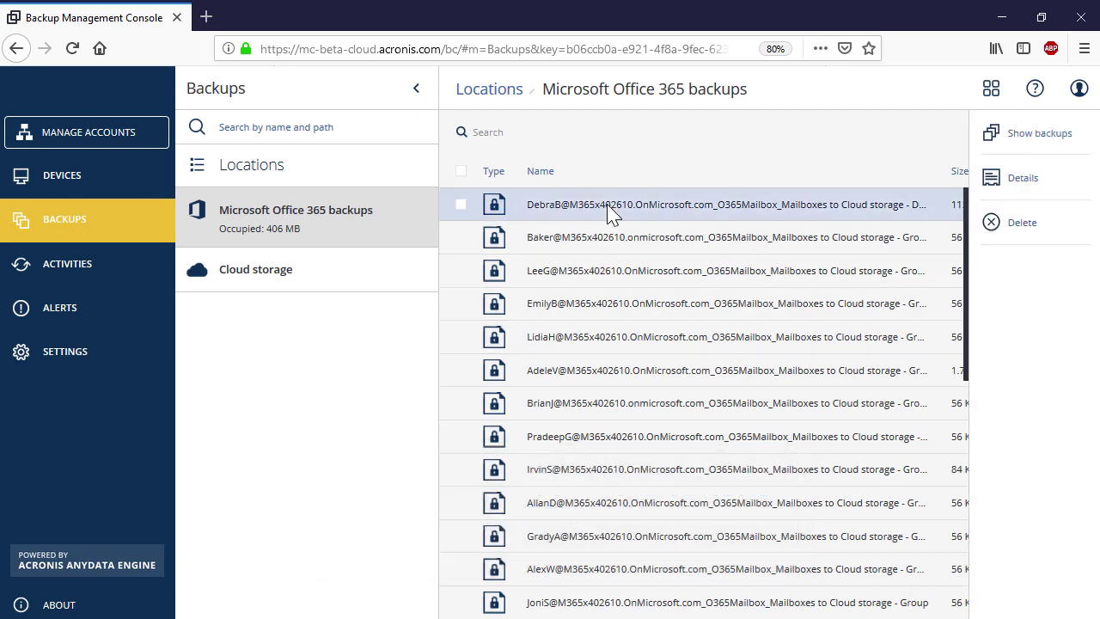
{"action": "left_click", "coordinate": [1039, 138]}
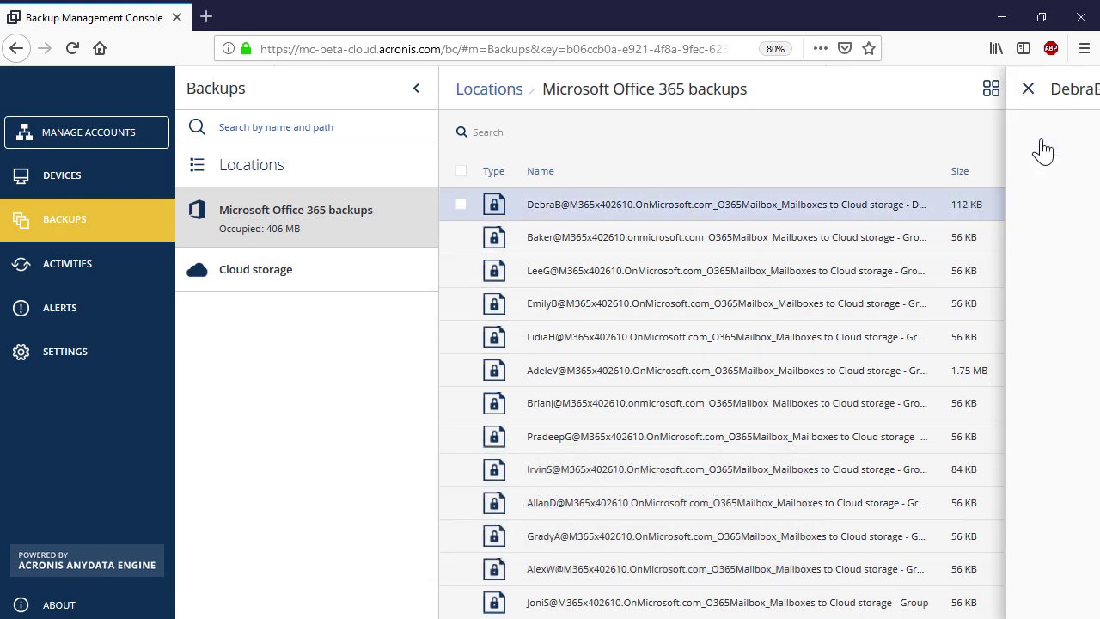
{"action": "left_click", "coordinate": [847, 250]}
{"action": "left_click", "coordinate": [852, 279]}
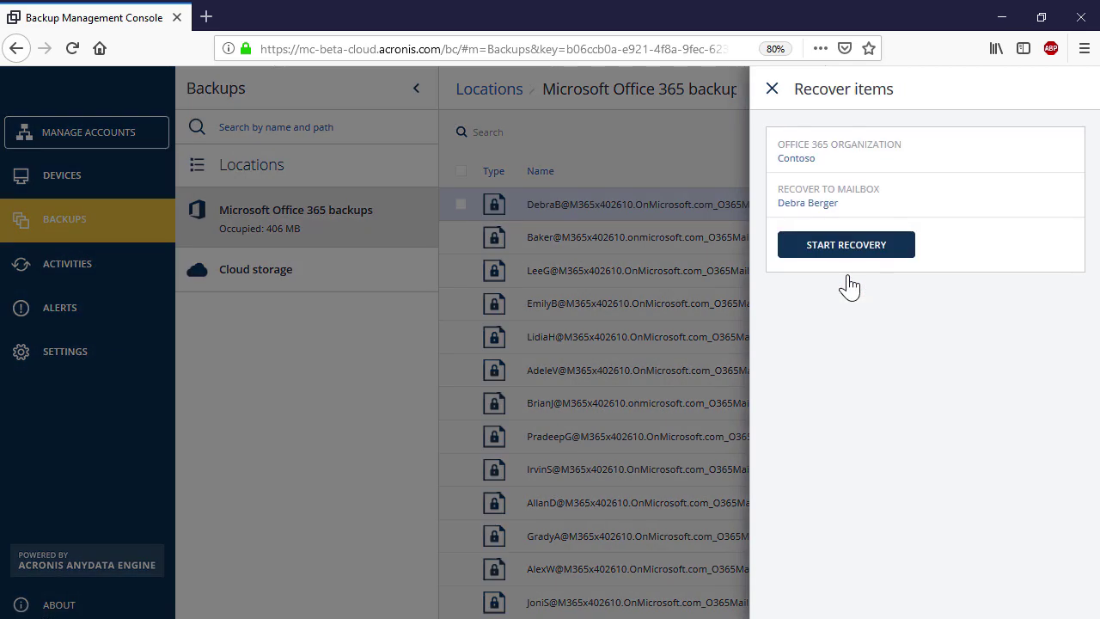
{"action": "left_click", "coordinate": [823, 251]}
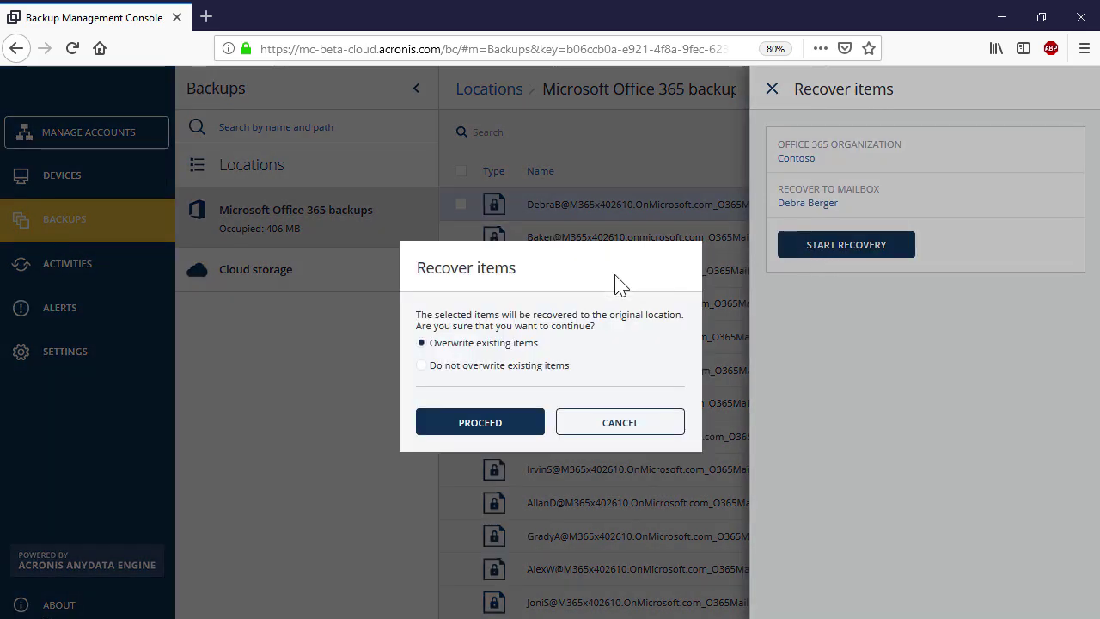
{"action": "left_click", "coordinate": [468, 430]}
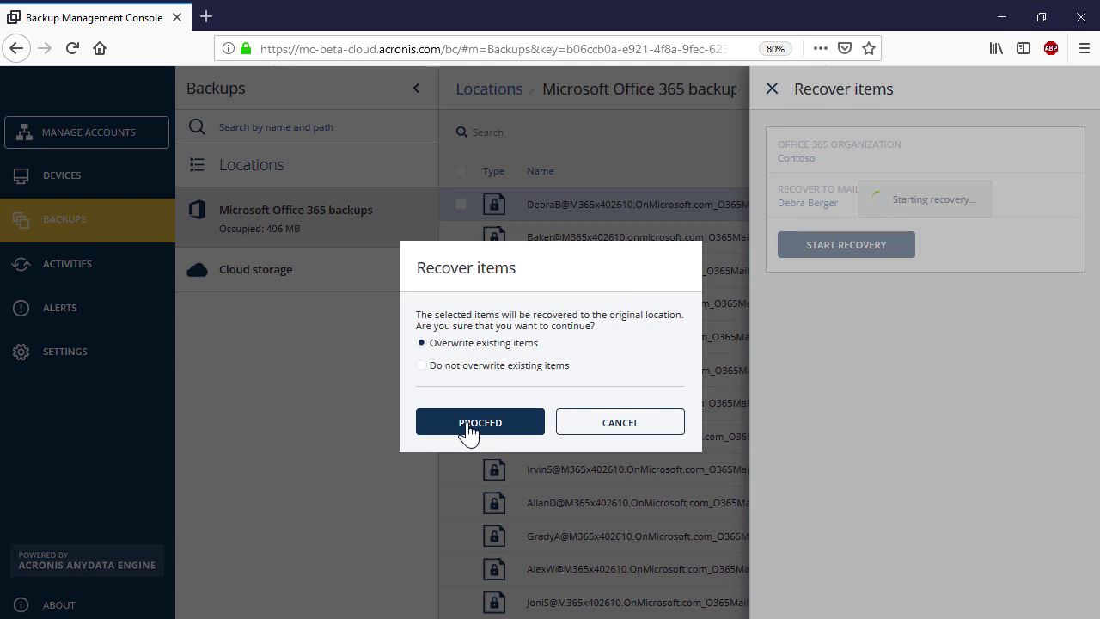
{"action": "left_click", "coordinate": [519, 388]}
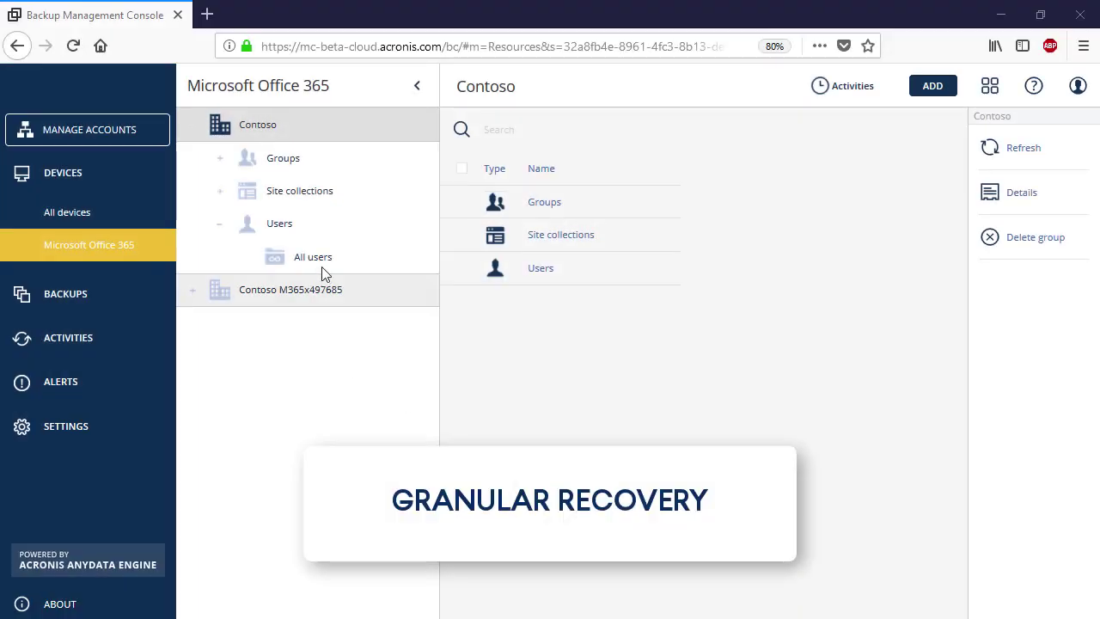
Open the user's 07:03 PM mailbox backup from yesterday for browsing individual email messages
{"action": "left_click", "coordinate": [321, 267]}
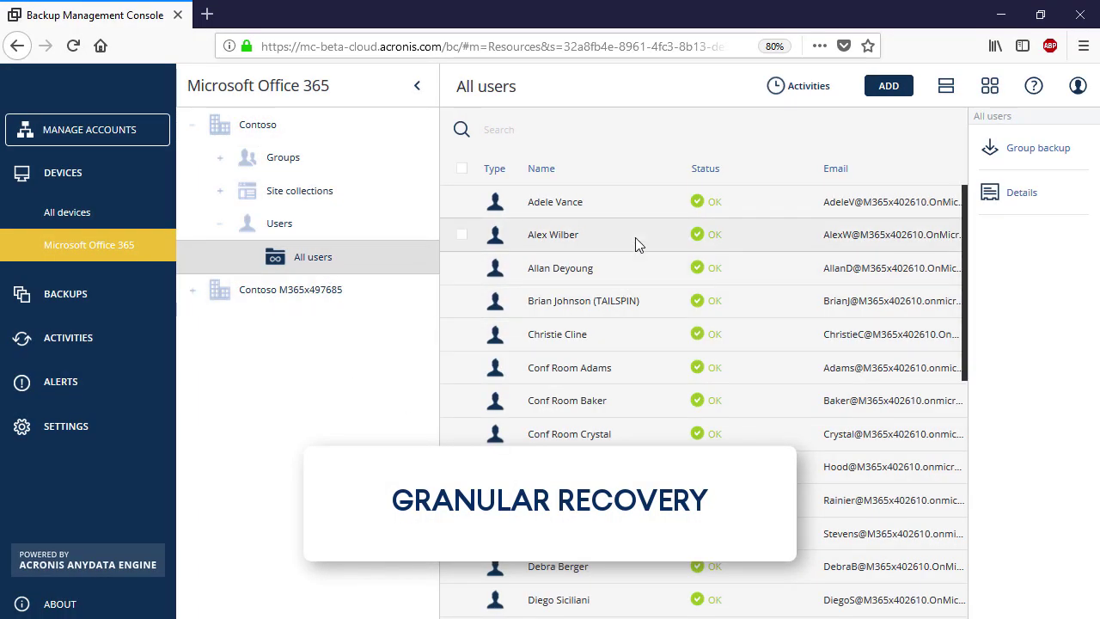
{"action": "left_click", "coordinate": [634, 237]}
{"action": "left_click", "coordinate": [1027, 255]}
{"action": "left_click", "coordinate": [848, 156]}
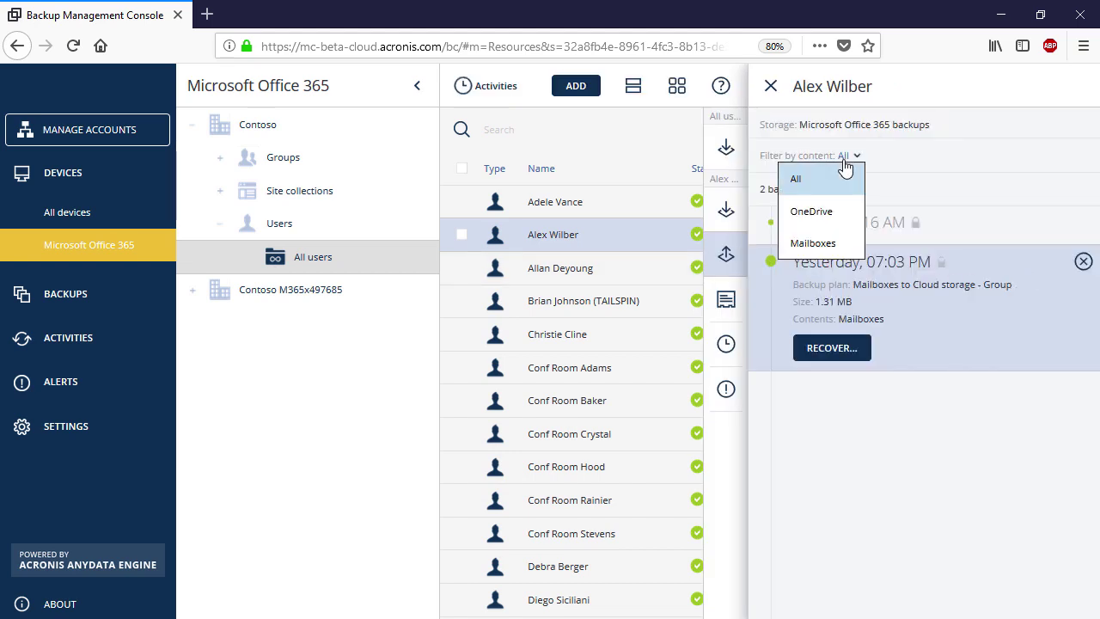
{"action": "left_click", "coordinate": [839, 244]}
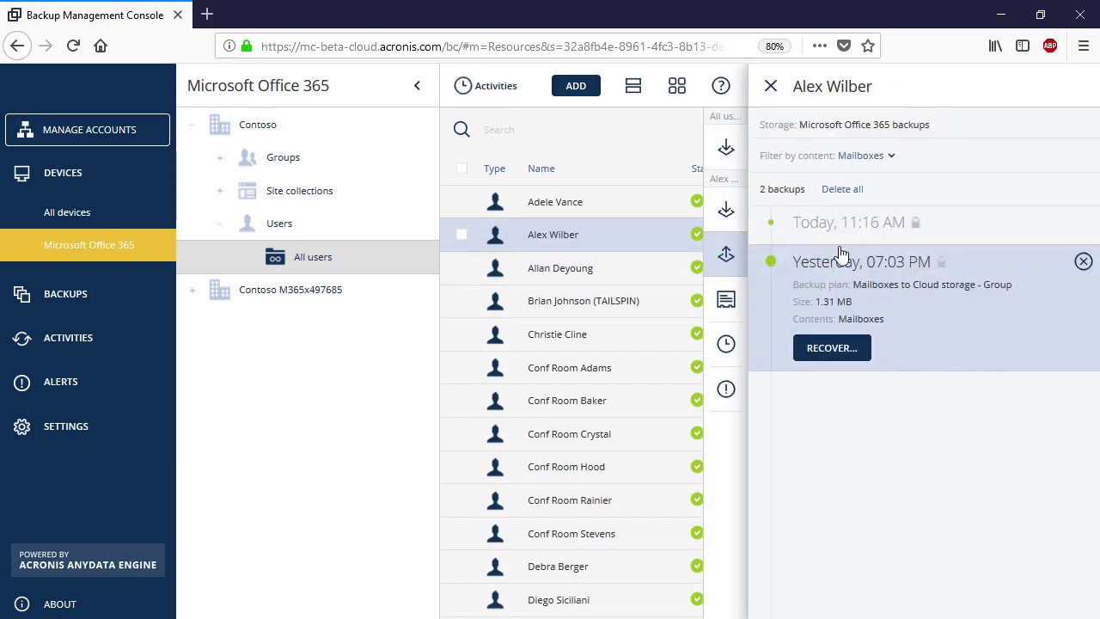
{"action": "left_click", "coordinate": [856, 349]}
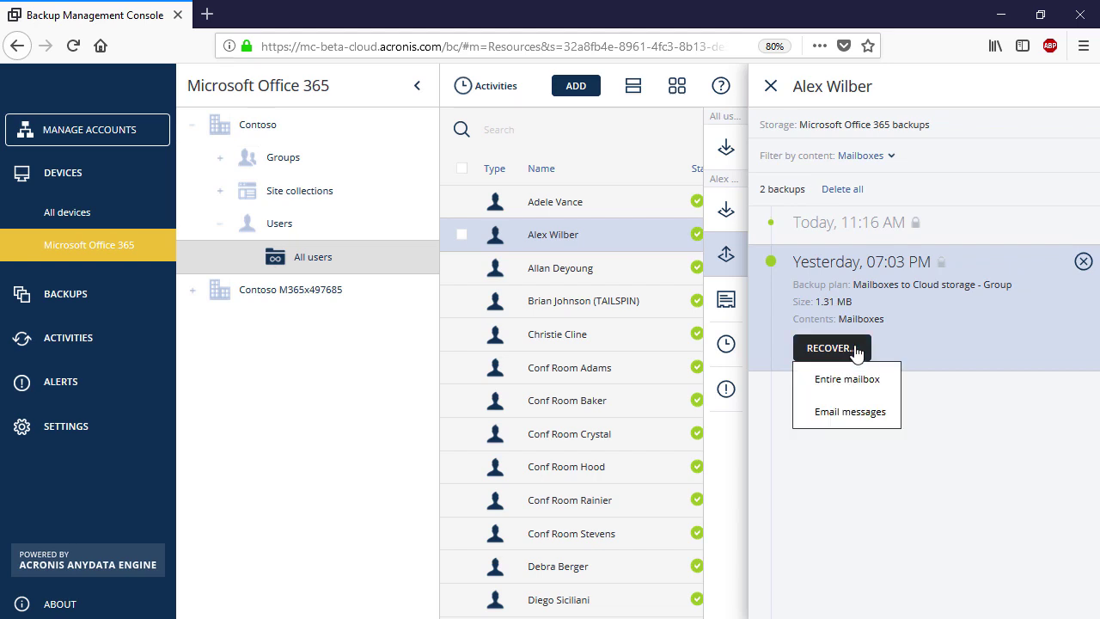
{"action": "left_click", "coordinate": [846, 411]}
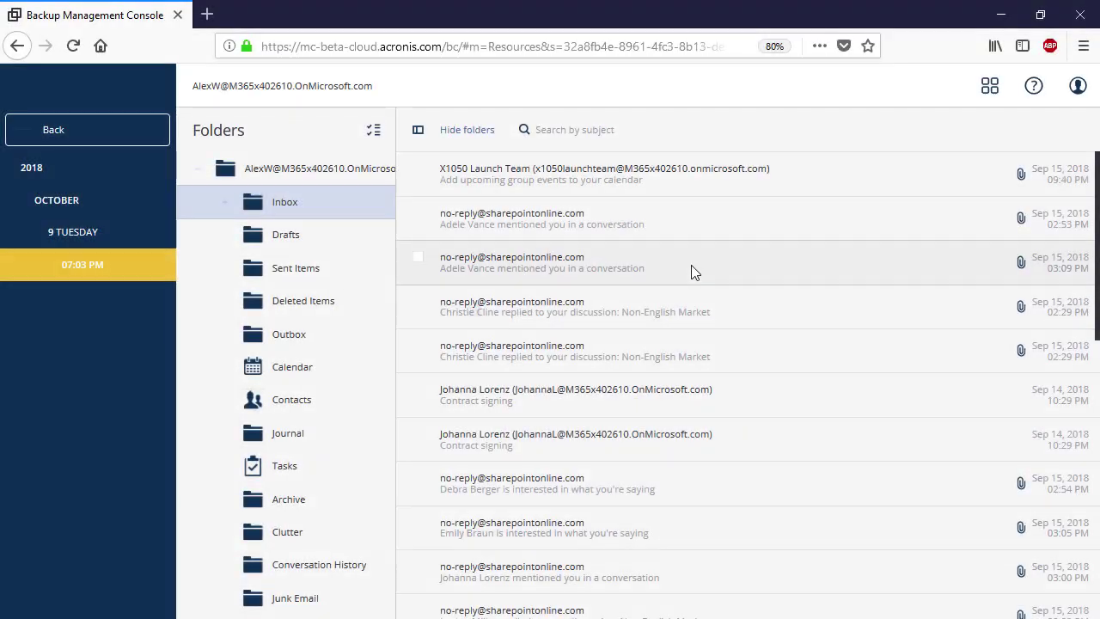
Preview the X1050 Launch Team email and save its logotype_lockup_office365.png attachment
{"action": "left_click", "coordinate": [772, 181]}
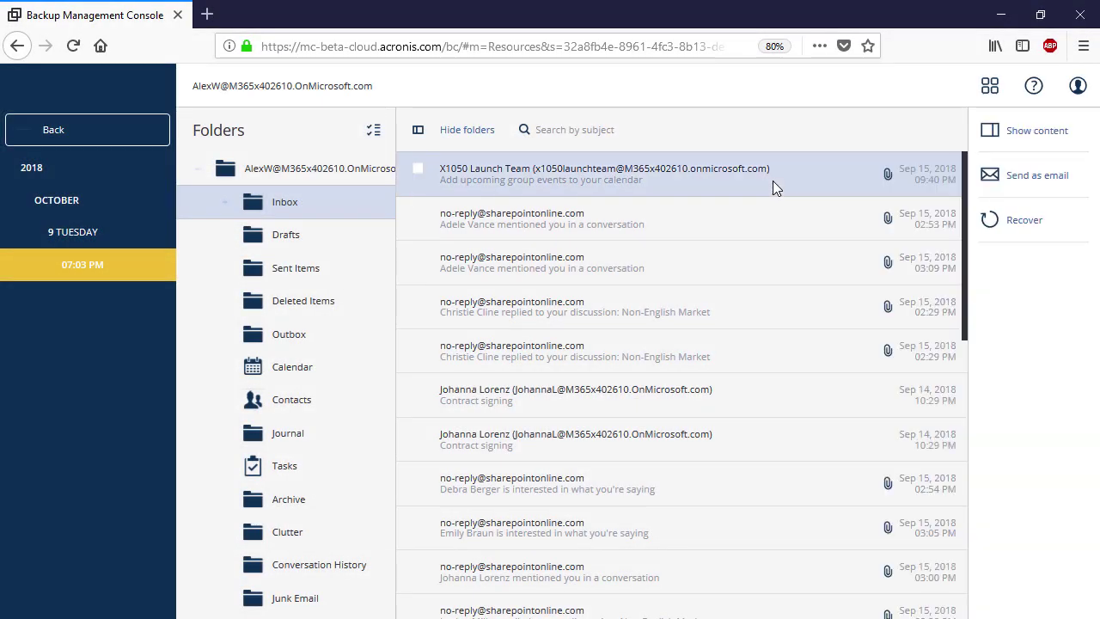
{"action": "left_click", "coordinate": [1033, 135]}
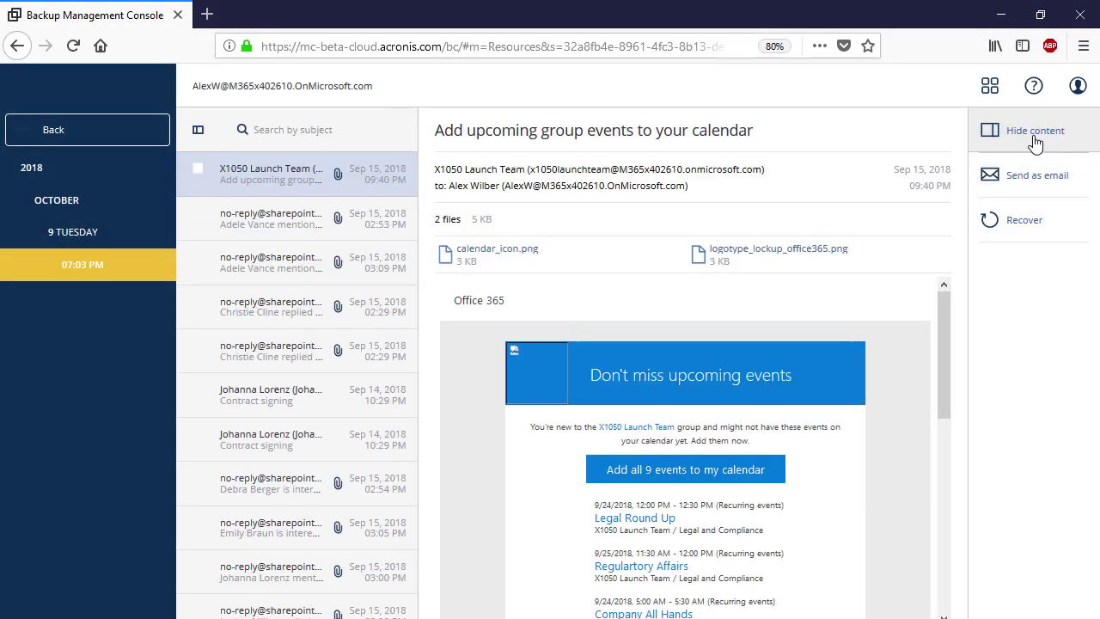
{"action": "left_click", "coordinate": [830, 251]}
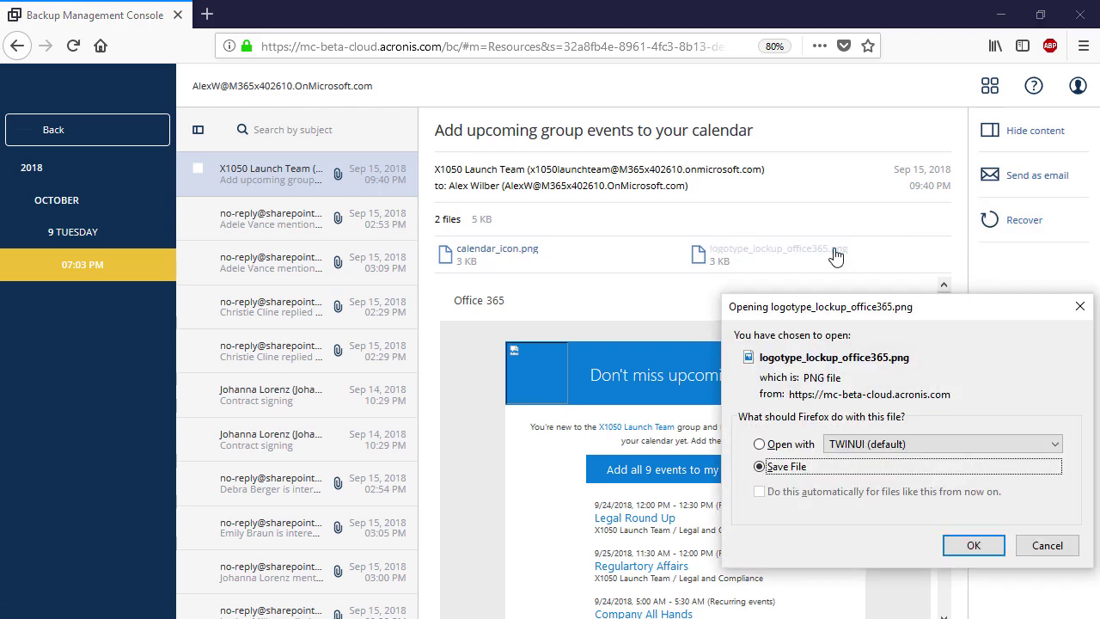
{"action": "left_click", "coordinate": [962, 544]}
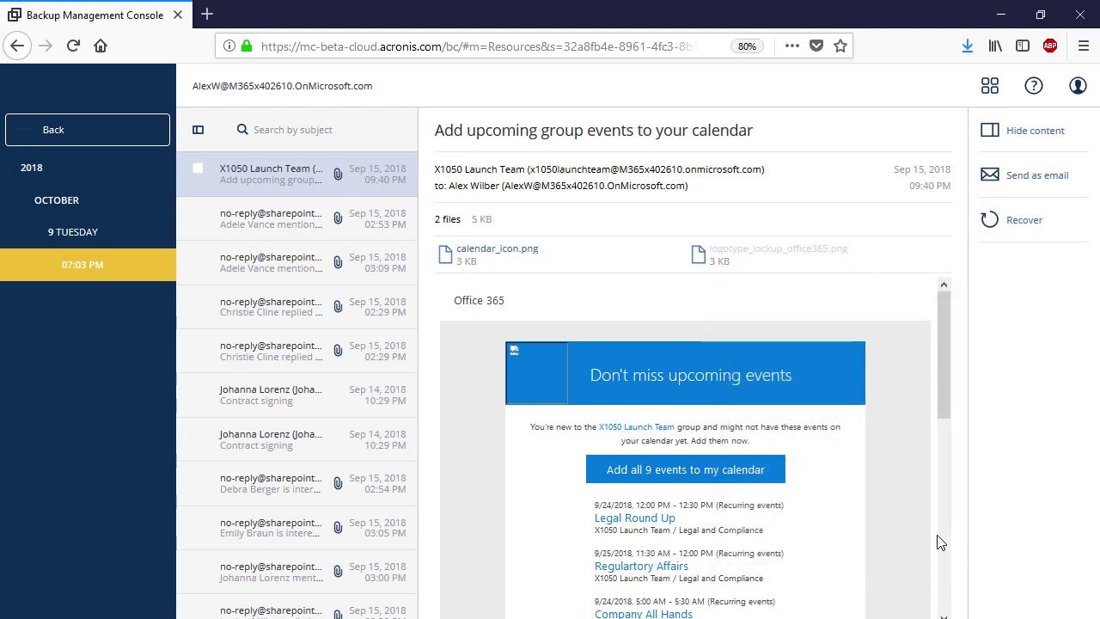
Send the email from Contoso to an outside recipient's e-mail address, confirming the backup password
{"action": "left_click", "coordinate": [1026, 180]}
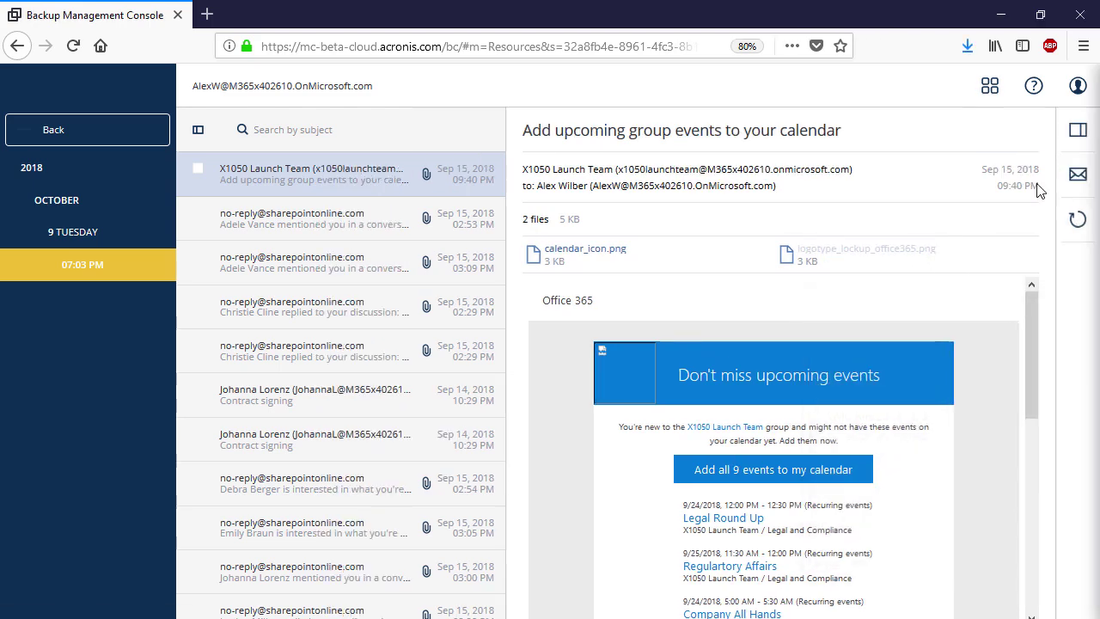
{"action": "left_click", "coordinate": [913, 166]}
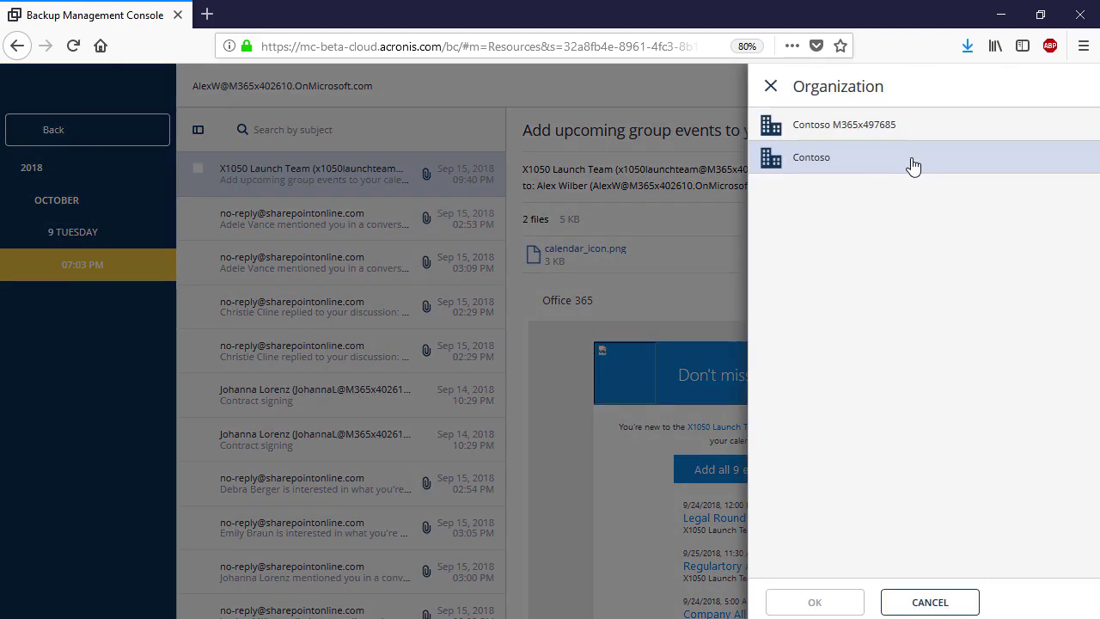
{"action": "left_click", "coordinate": [913, 166]}
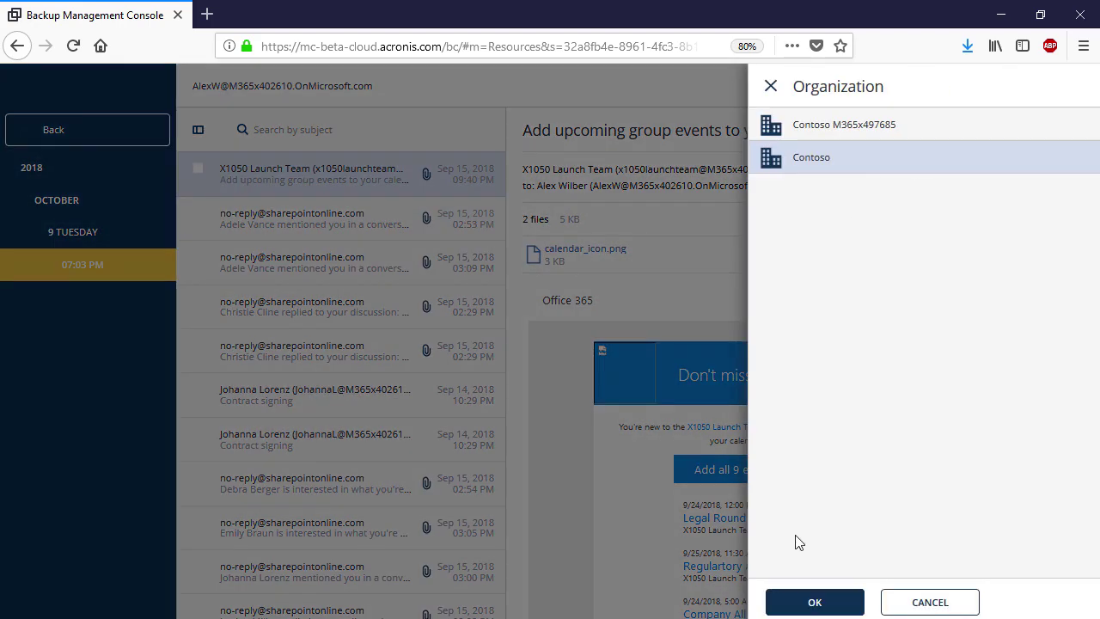
{"action": "left_click", "coordinate": [826, 605]}
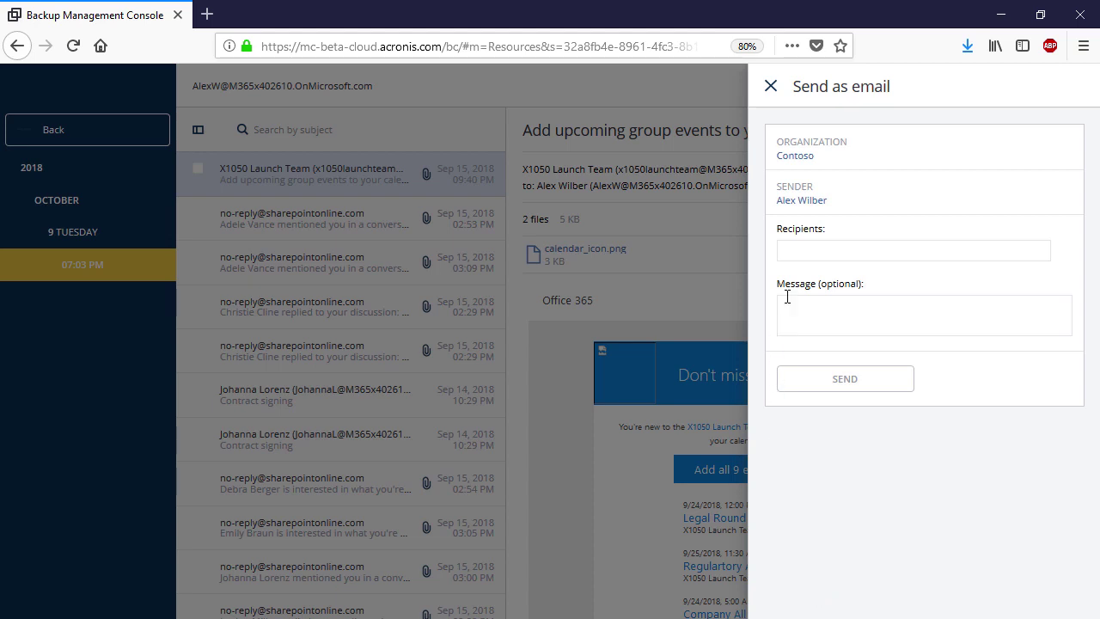
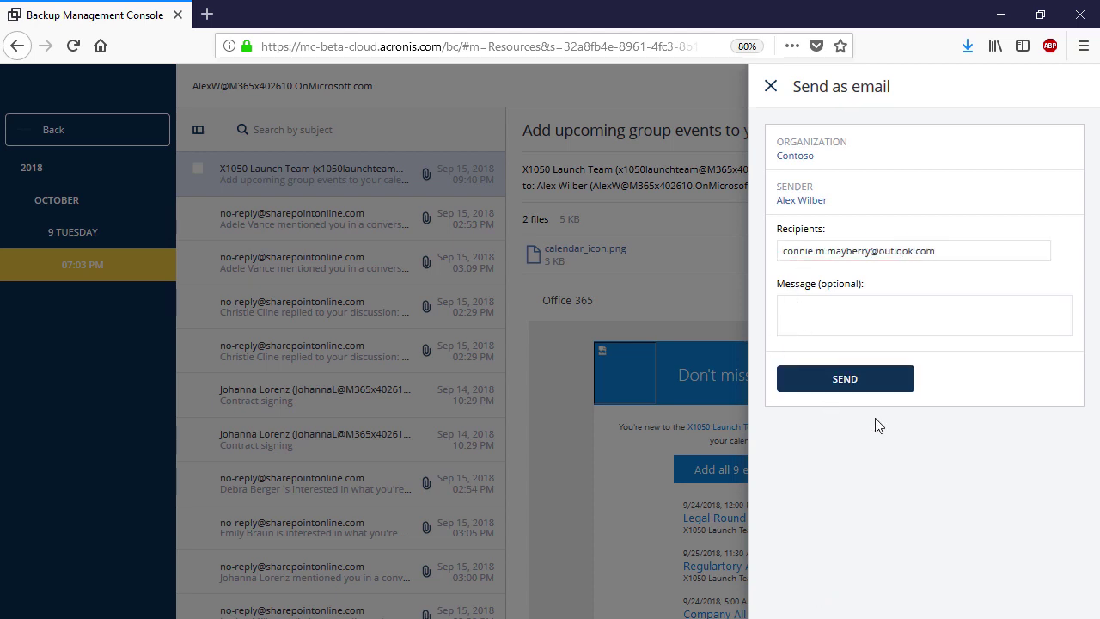
{"action": "left_click", "coordinate": [842, 380]}
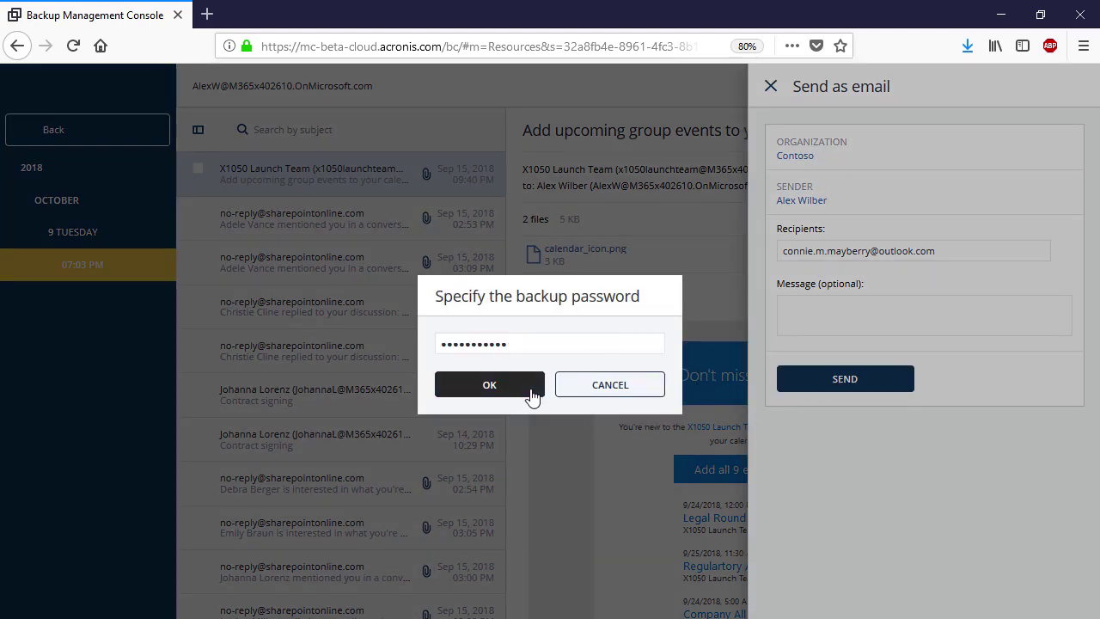
{"action": "left_click", "coordinate": [489, 384]}
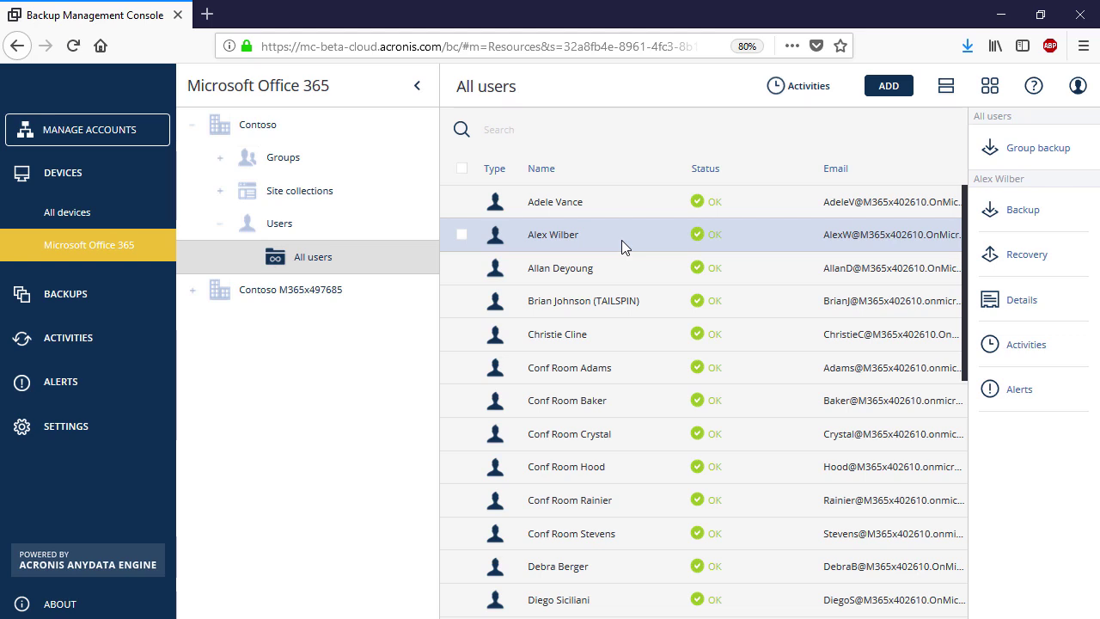
Reopen the user's backed-up email messages and start recovery of the X1050 Launch Team email
{"action": "left_click", "coordinate": [1065, 259]}
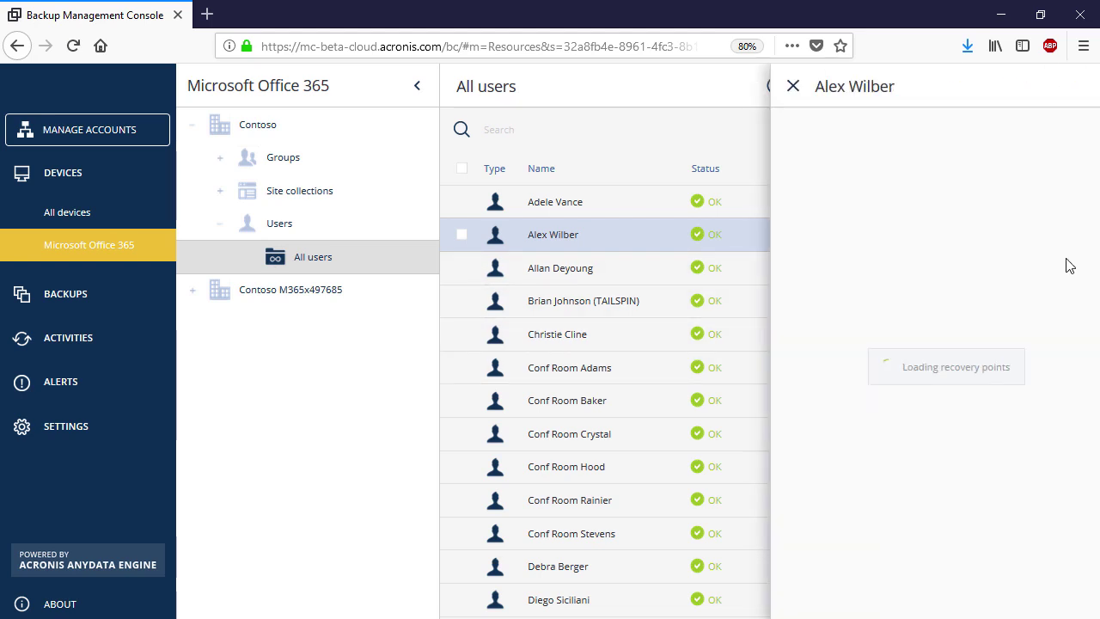
{"action": "left_click", "coordinate": [833, 348]}
{"action": "left_click", "coordinate": [817, 416]}
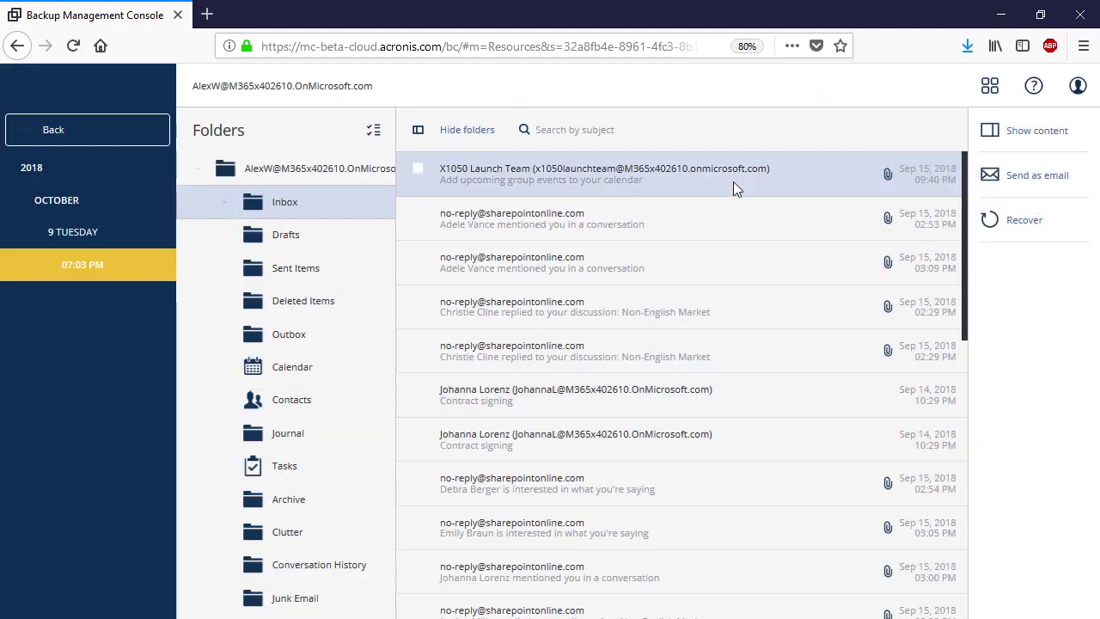
{"action": "left_click", "coordinate": [1021, 236]}
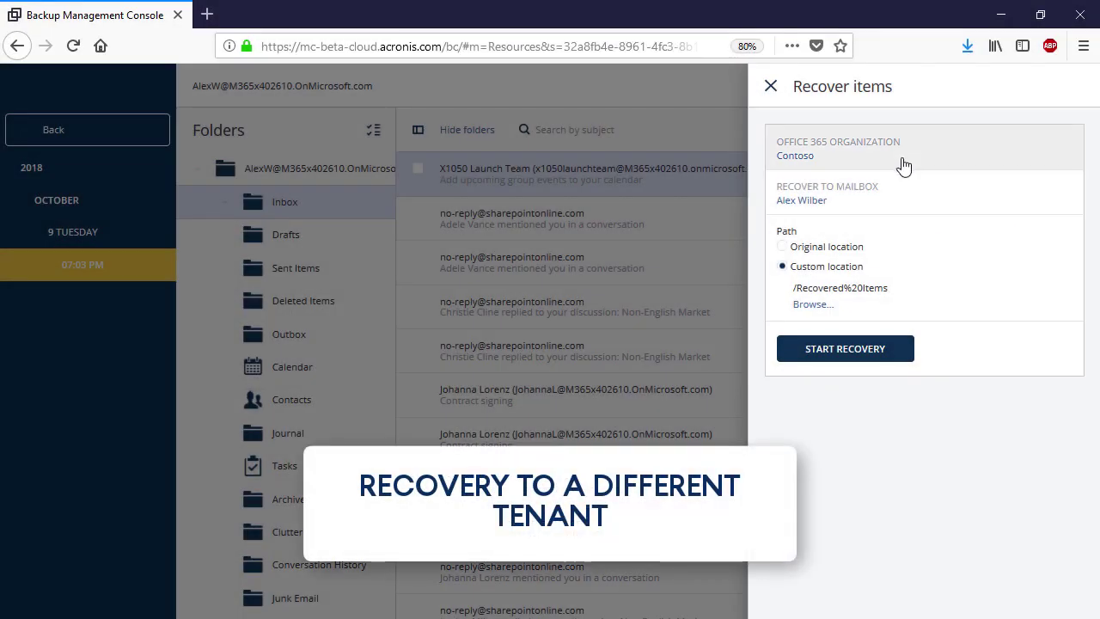
Target Contoso M365x497685 and the user's mailbox for the email recovery
{"action": "left_click", "coordinate": [902, 163]}
{"action": "left_click", "coordinate": [870, 136]}
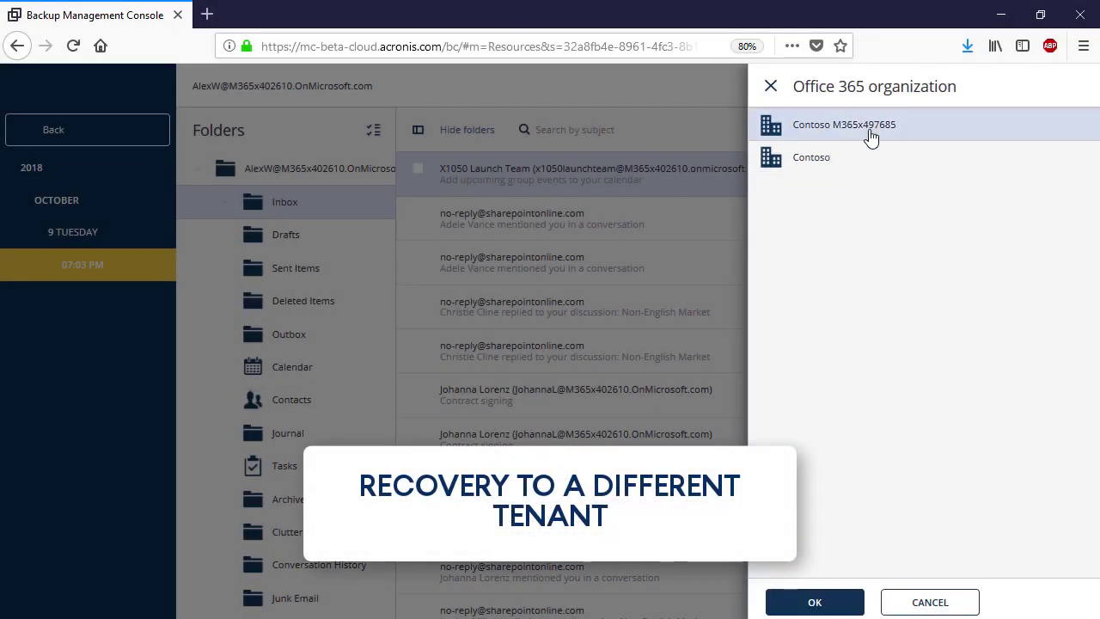
{"action": "left_click", "coordinate": [835, 600]}
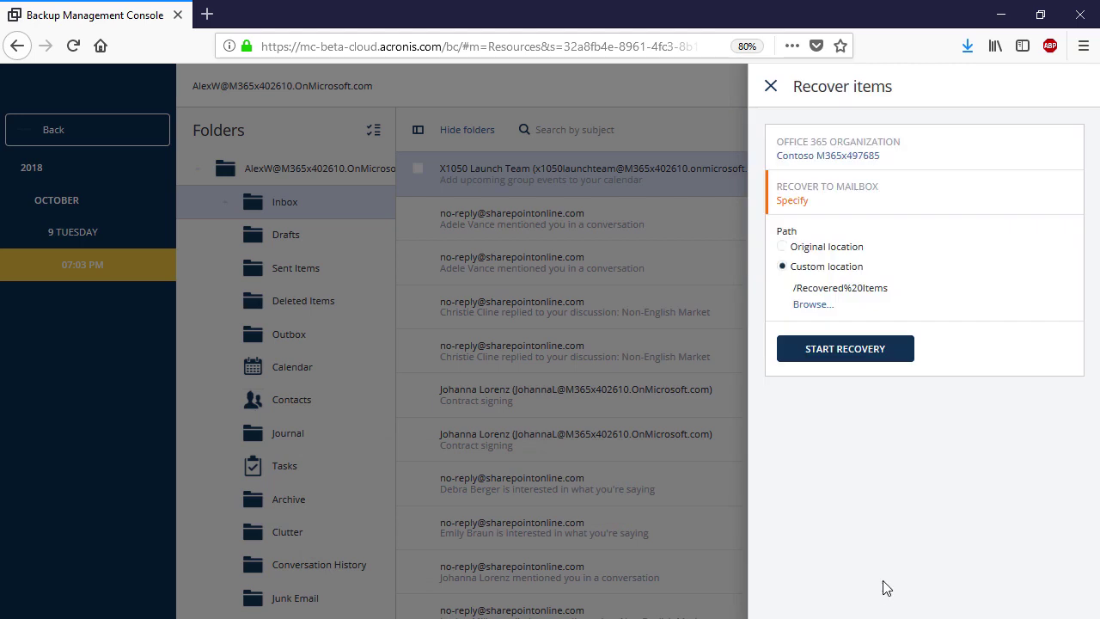
{"action": "left_click", "coordinate": [966, 210]}
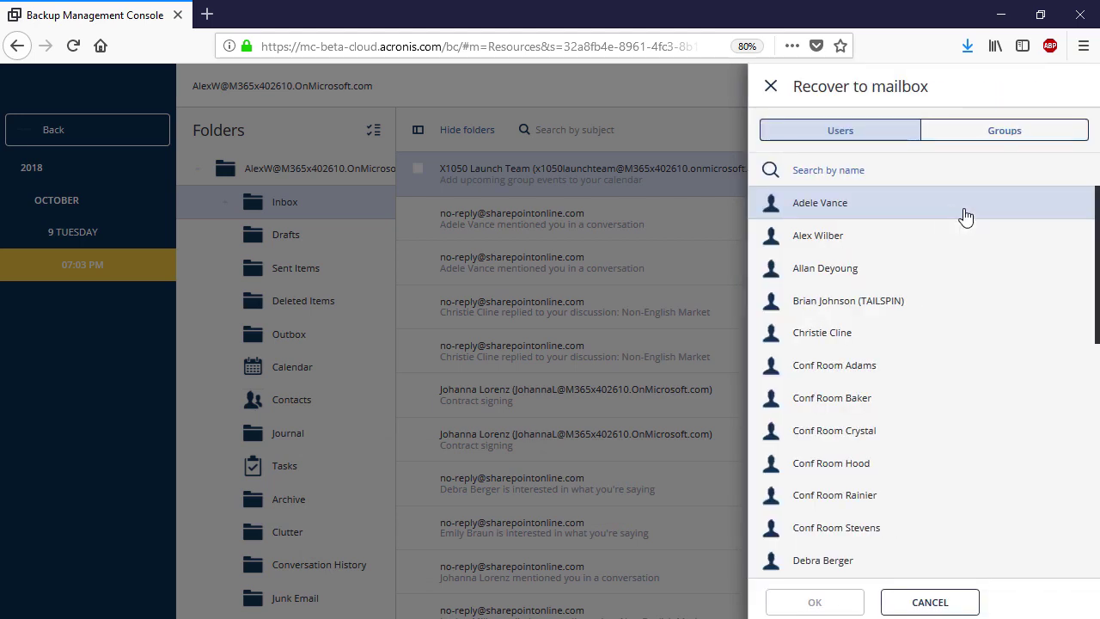
{"action": "left_click", "coordinate": [916, 236]}
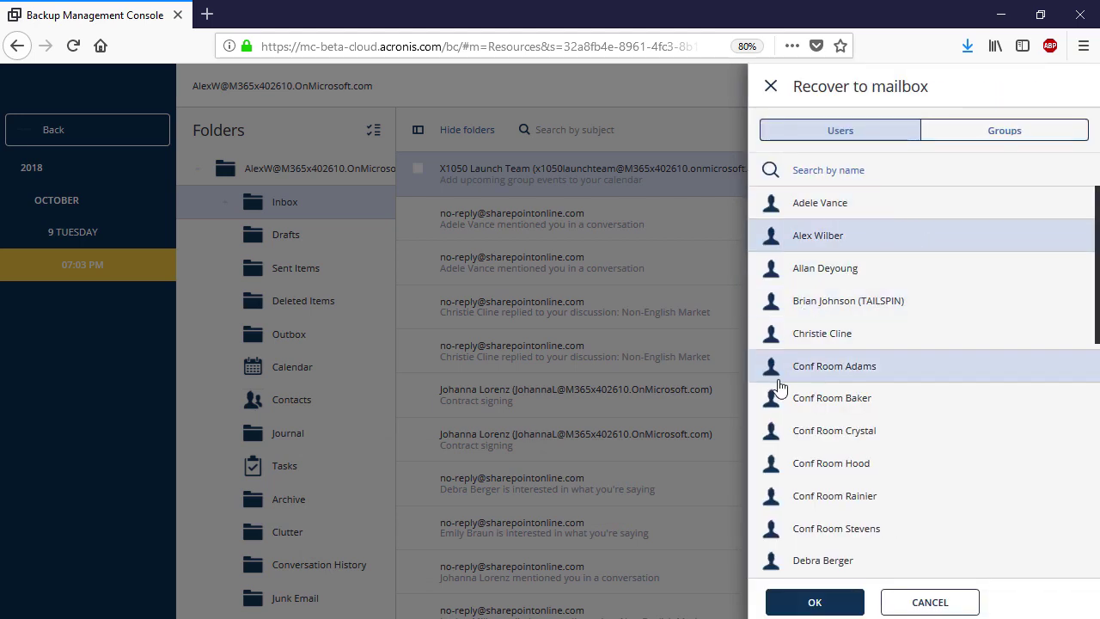
{"action": "left_click", "coordinate": [807, 603]}
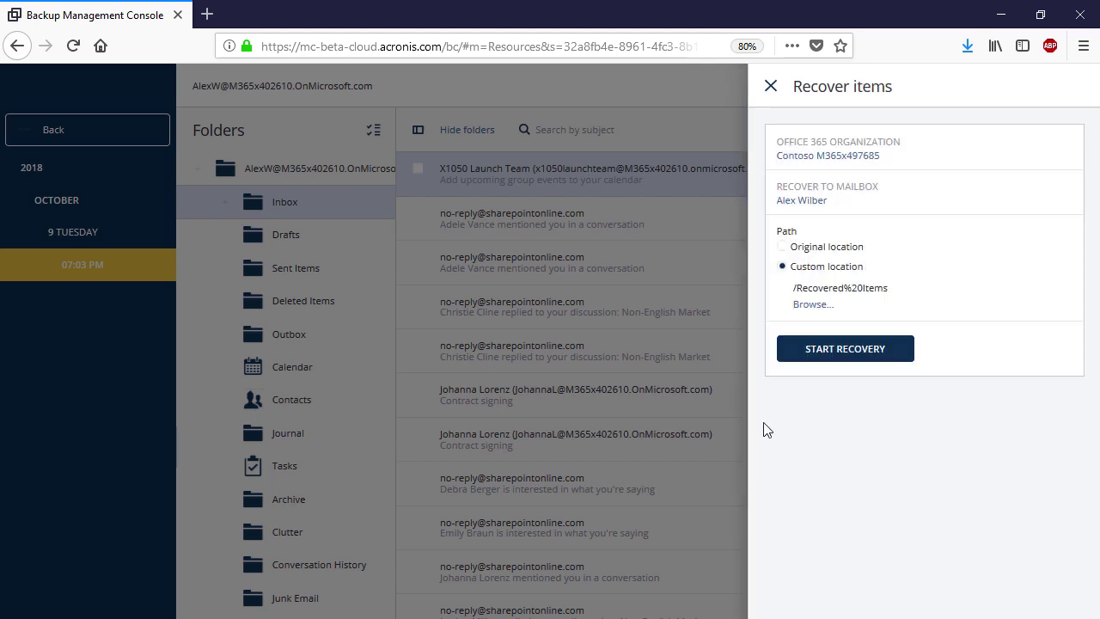
Recover the email to its original folder, overwriting existing items, then close the recovery details
{"action": "left_click", "coordinate": [811, 250]}
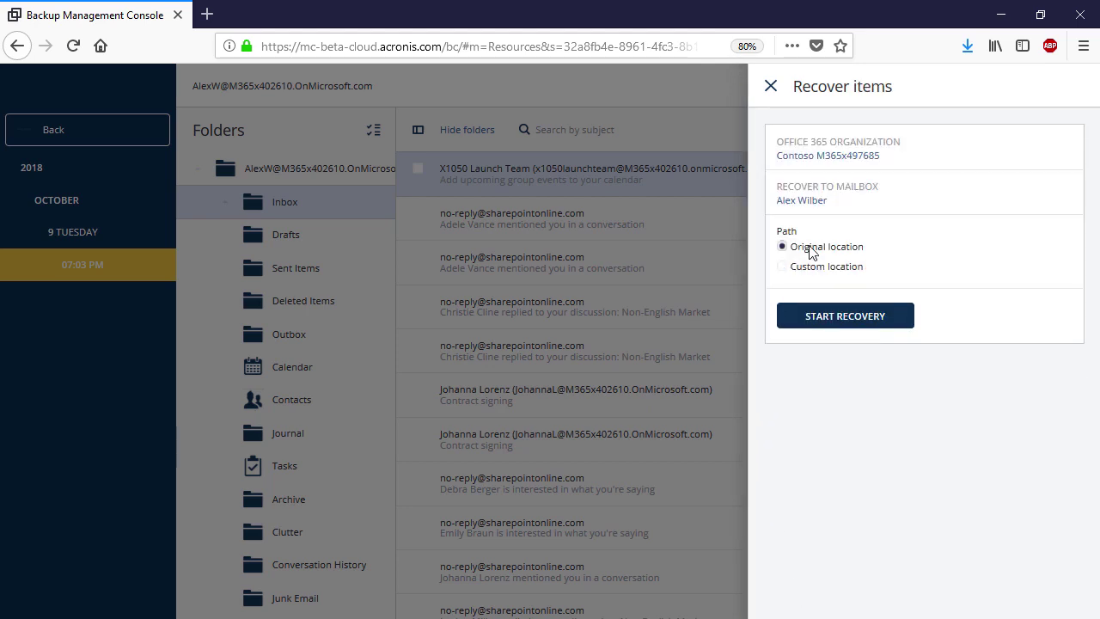
{"action": "left_click", "coordinate": [812, 318]}
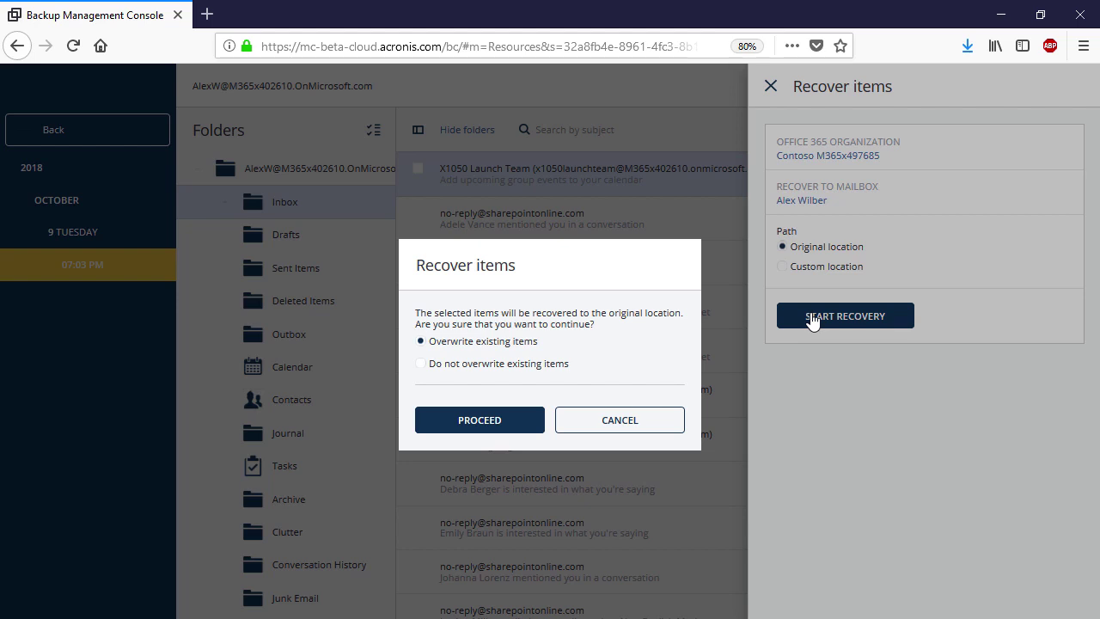
{"action": "left_click", "coordinate": [525, 421]}
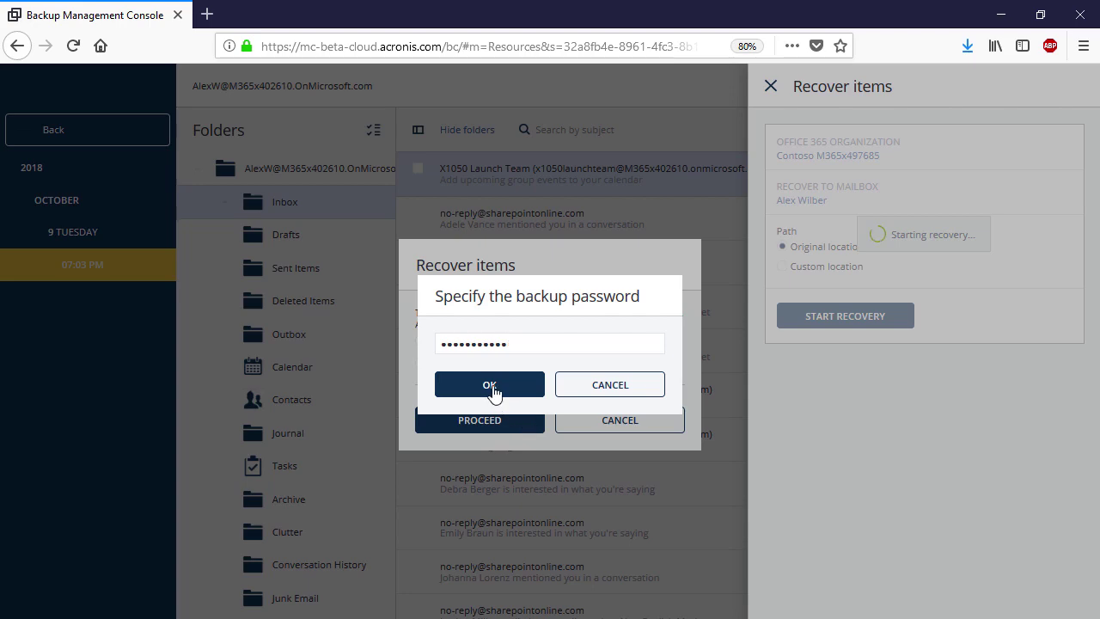
{"action": "left_click", "coordinate": [490, 389]}
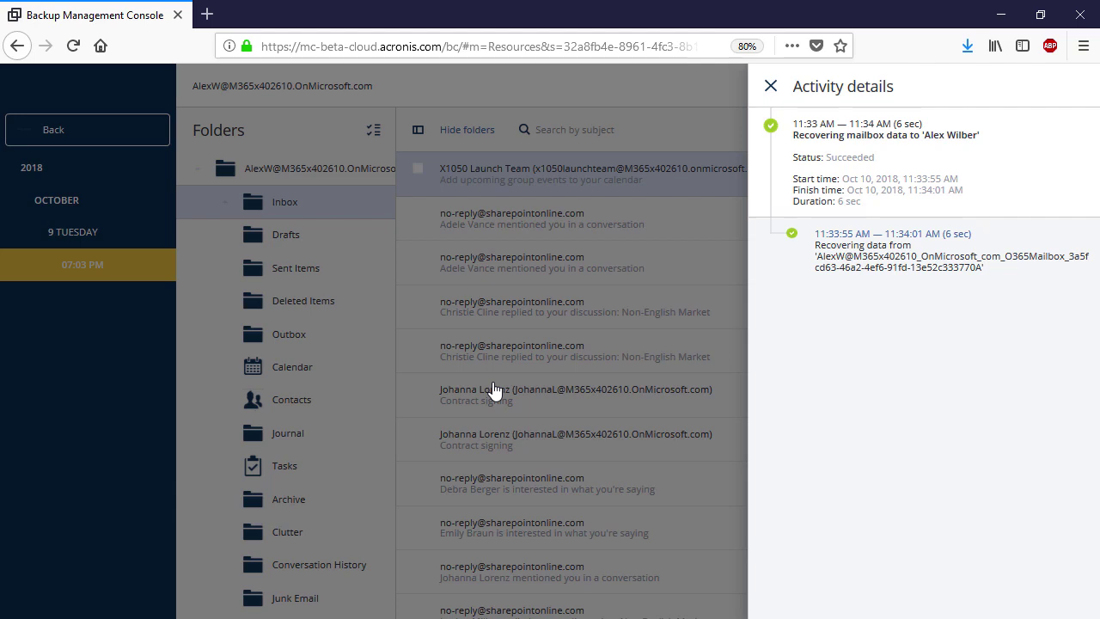
{"action": "left_click", "coordinate": [770, 86]}
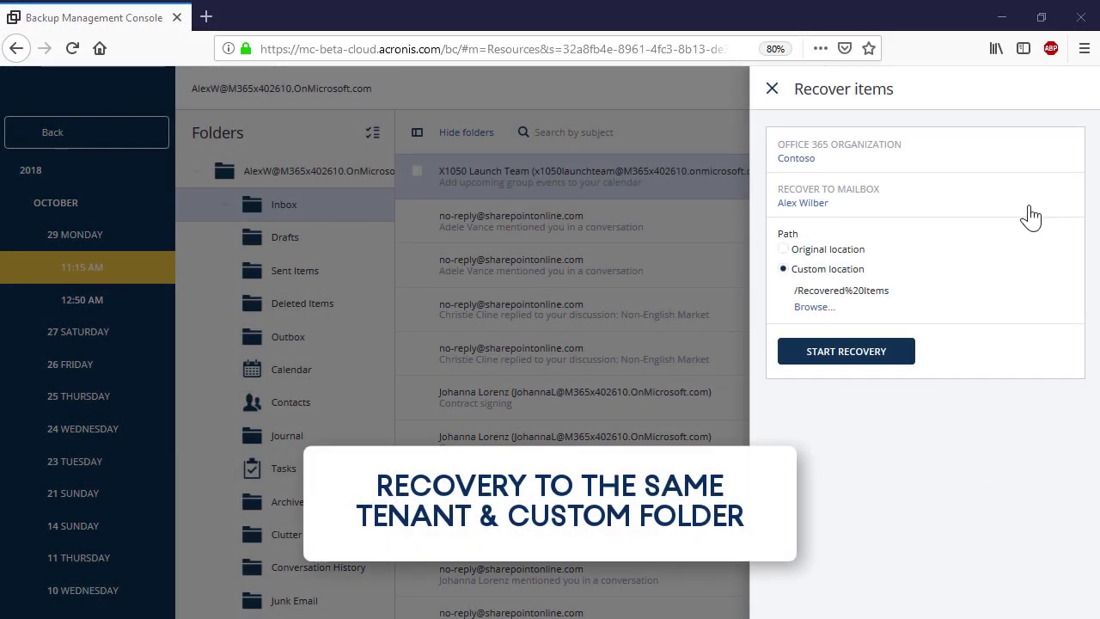
Target the Contoso organization and the user's mailbox for the message recovery
{"action": "left_click", "coordinate": [1001, 159]}
{"action": "left_click", "coordinate": [937, 170]}
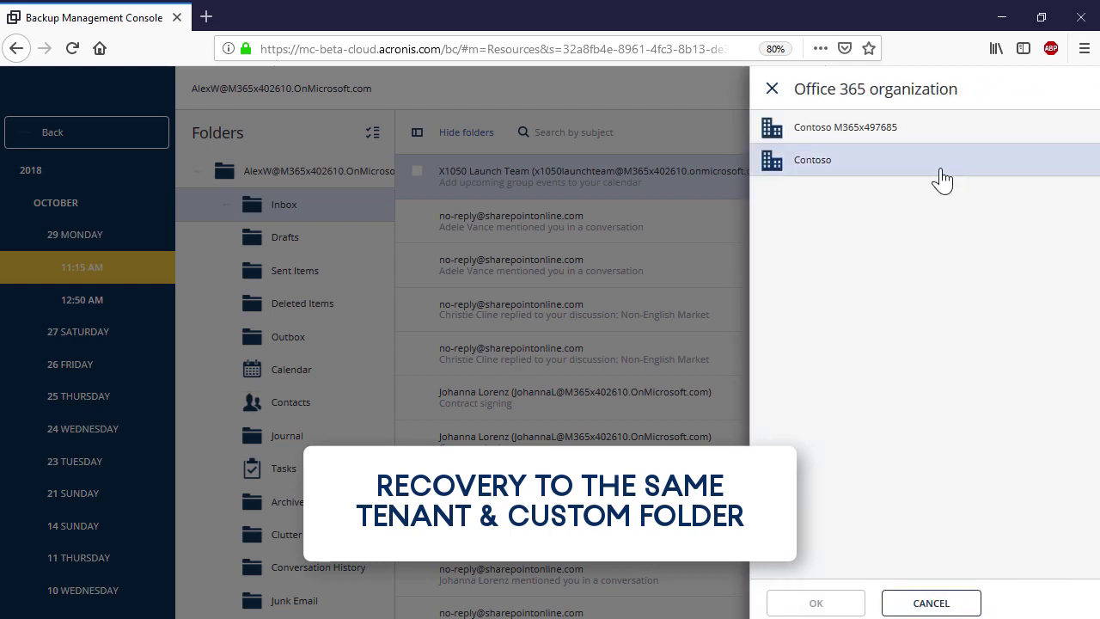
{"action": "left_click", "coordinate": [844, 603]}
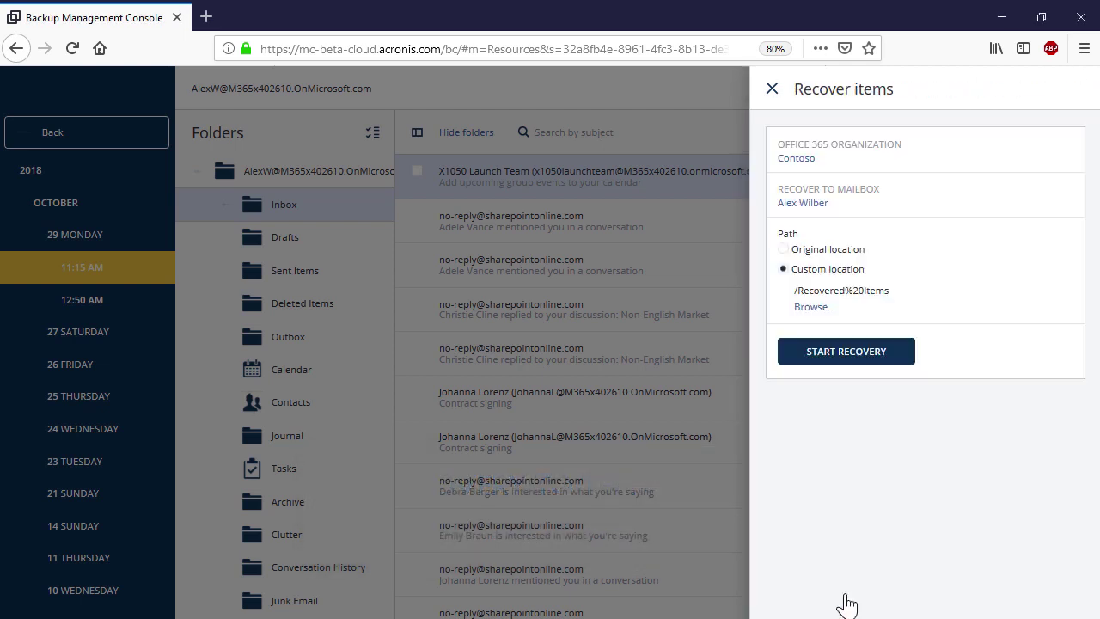
{"action": "left_click", "coordinate": [972, 211]}
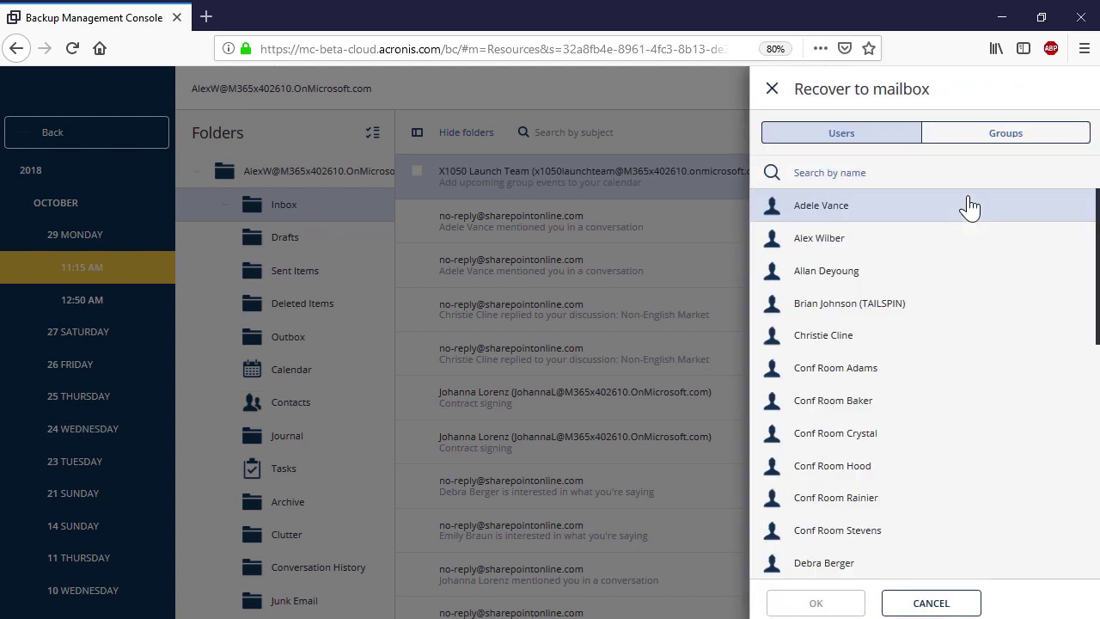
{"action": "left_click", "coordinate": [952, 242]}
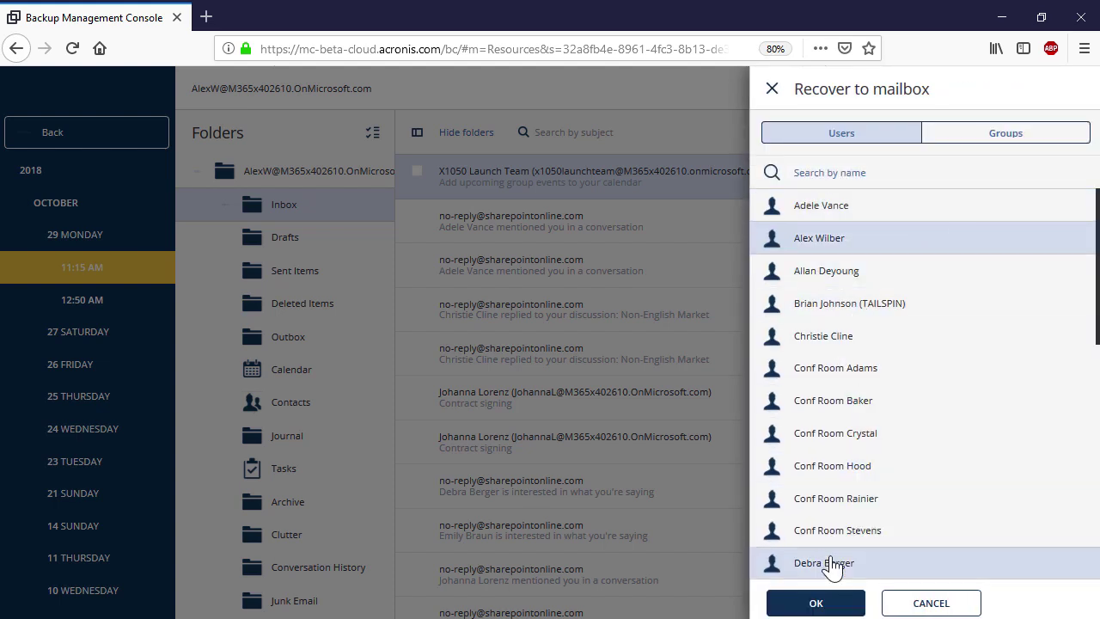
{"action": "left_click", "coordinate": [855, 605]}
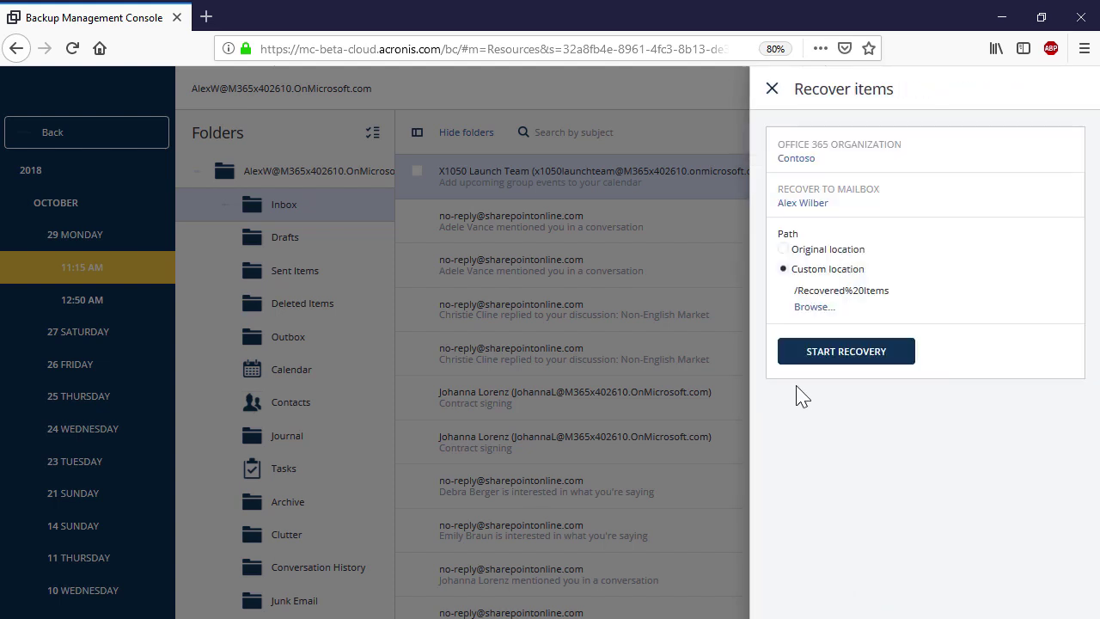
Create a new 'Backup' folder under Inbox and use it as the destination
{"action": "left_click", "coordinate": [815, 307]}
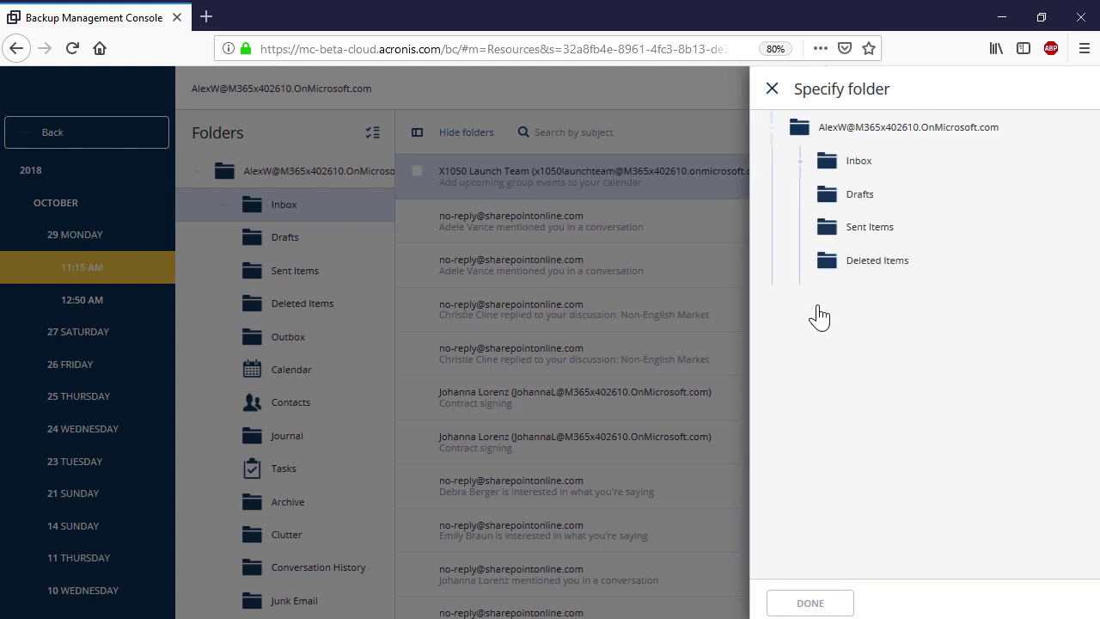
{"action": "left_click", "coordinate": [948, 170]}
{"action": "left_click", "coordinate": [1087, 161]}
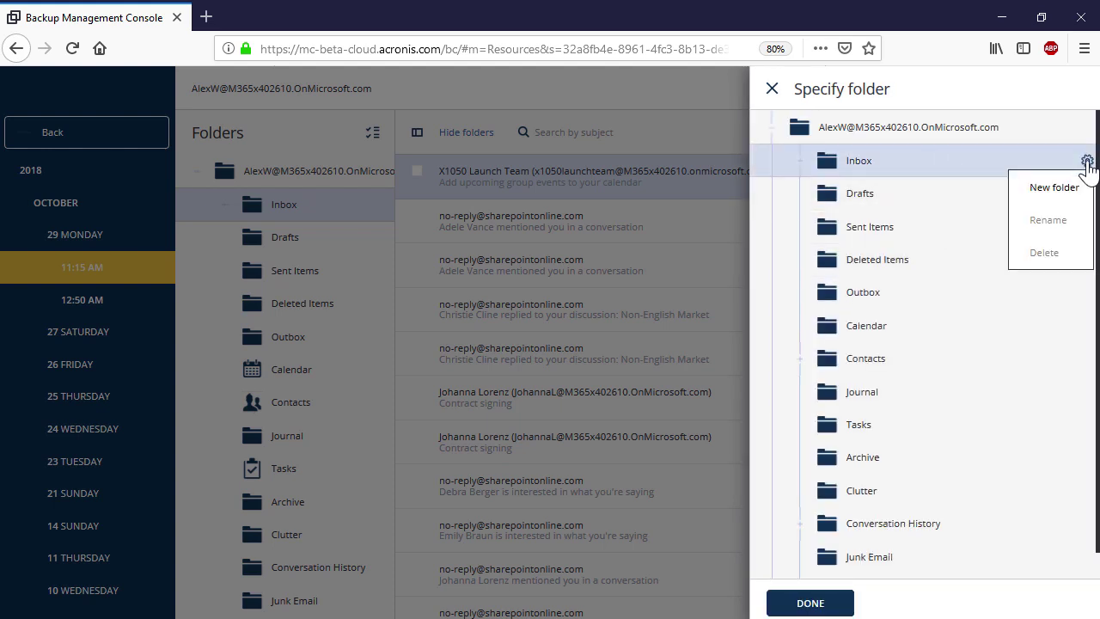
{"action": "left_click", "coordinate": [1073, 195]}
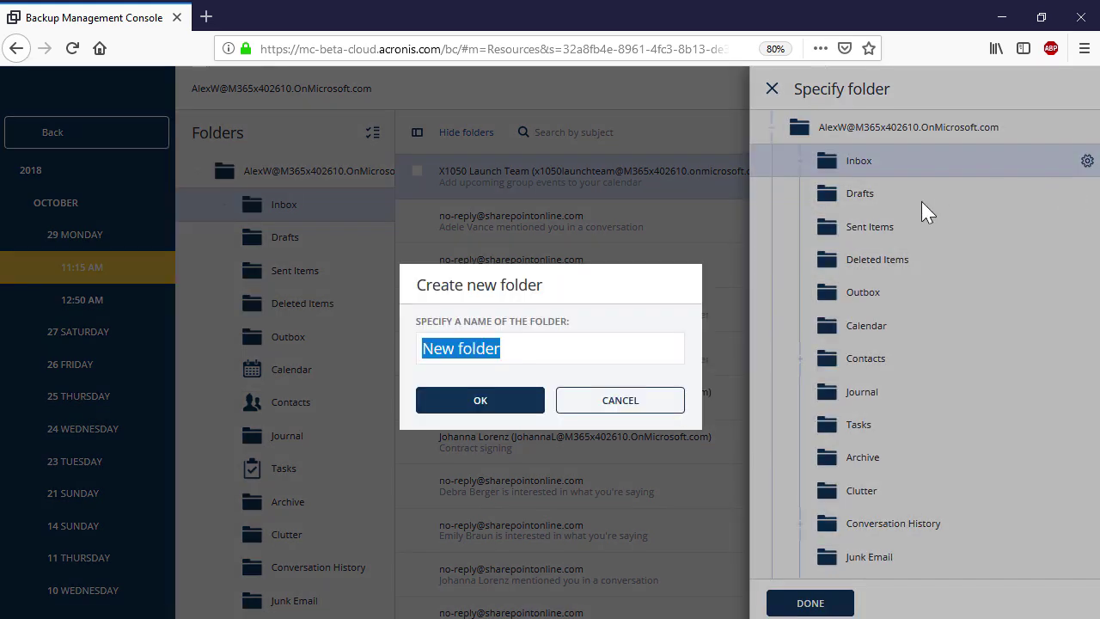
{"action": "key", "text": "BackSpace"}
{"action": "type", "text": "Backup"}
{"action": "left_click", "coordinate": [526, 400]}
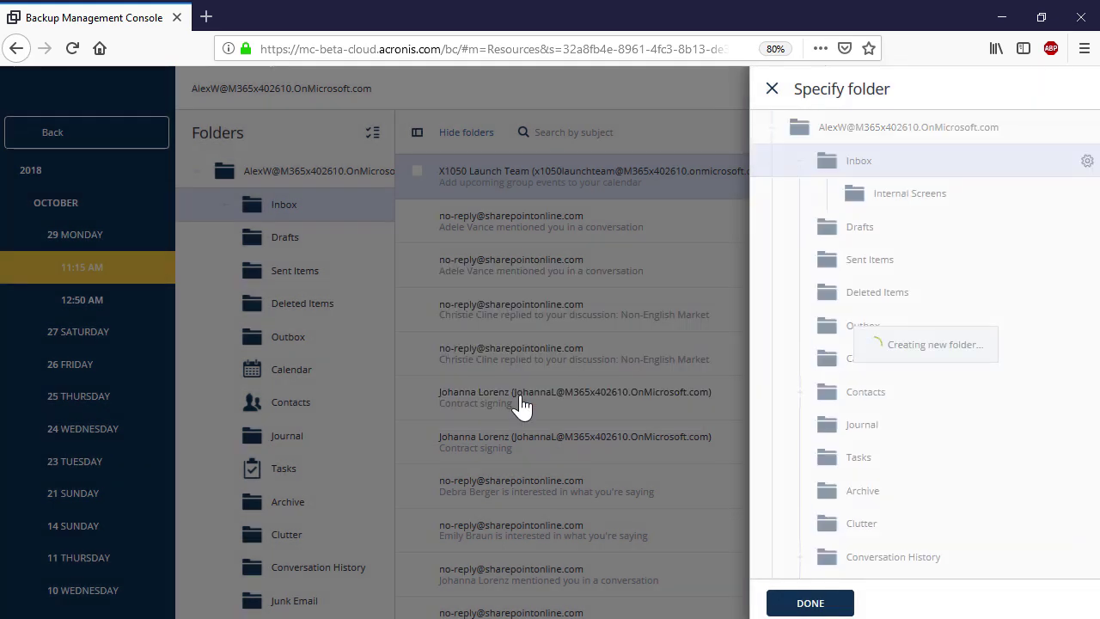
{"action": "left_click", "coordinate": [784, 604]}
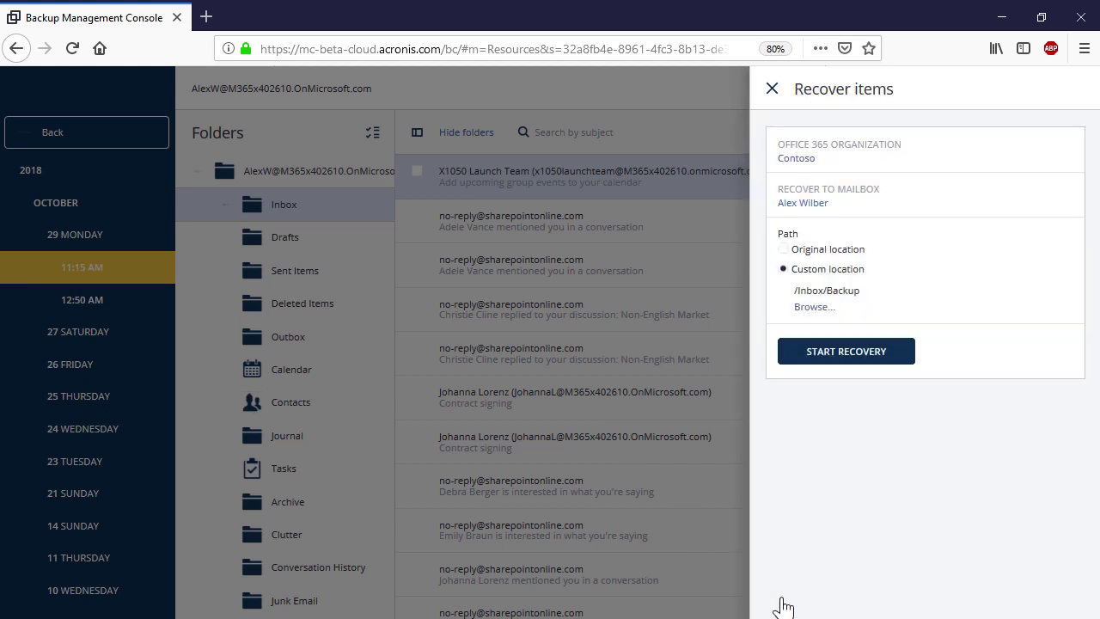
Start the message recovery, overwriting existing items, with the backup password
{"action": "left_click", "coordinate": [863, 359]}
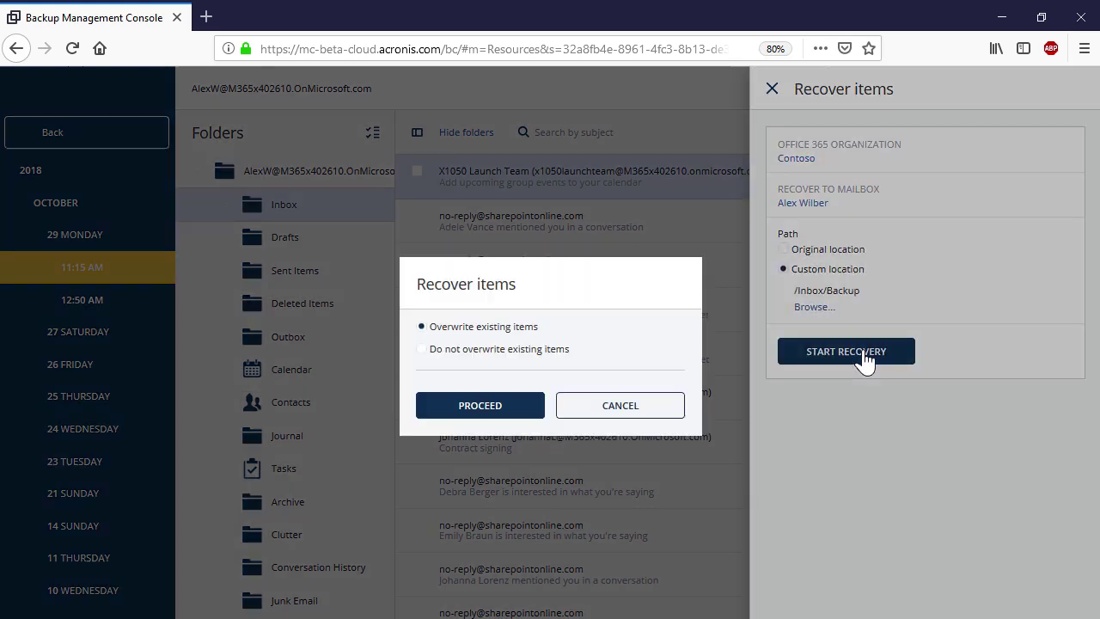
{"action": "left_click", "coordinate": [512, 409]}
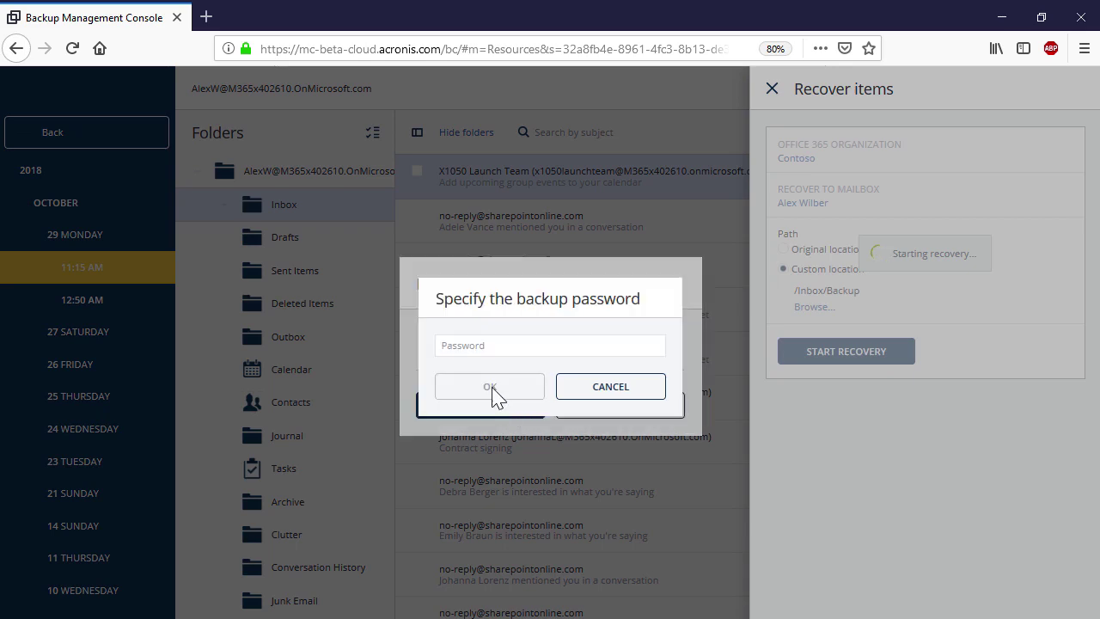
{"action": "type", "text": "*****"}
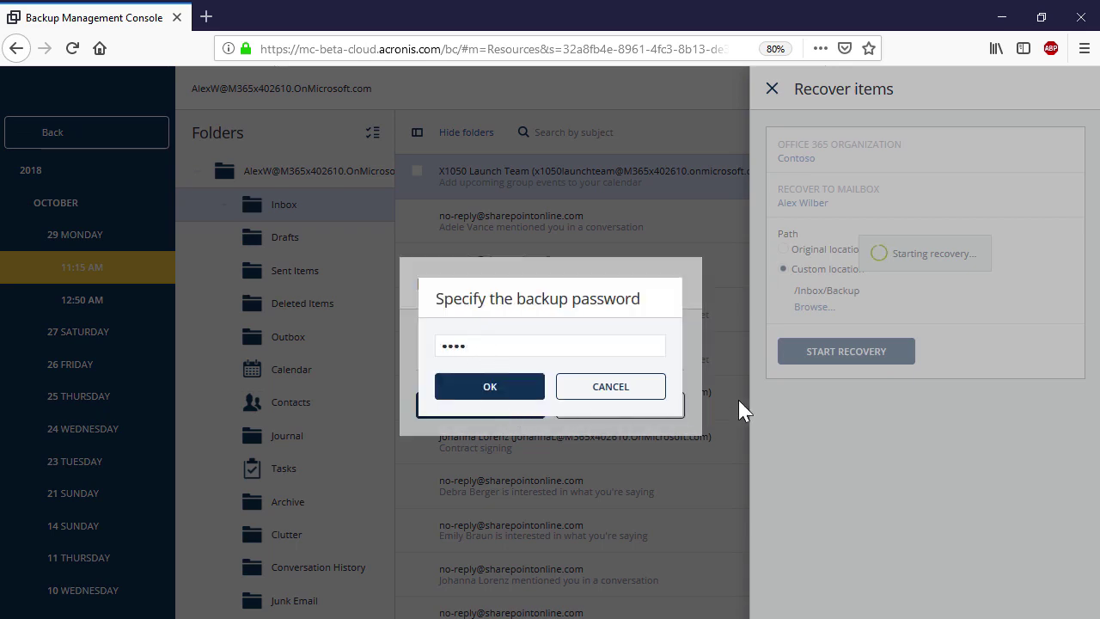
{"action": "left_click", "coordinate": [525, 389]}
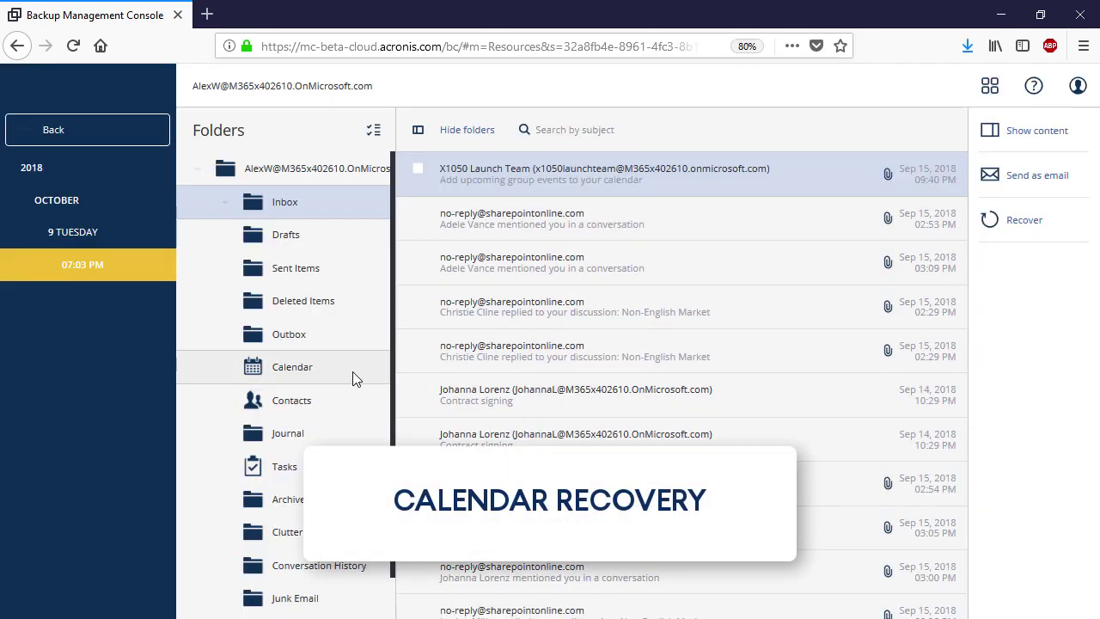
Preview the International Product Launch Event Planning event in the Calendar backup and choose Recover
{"action": "left_click", "coordinate": [352, 374]}
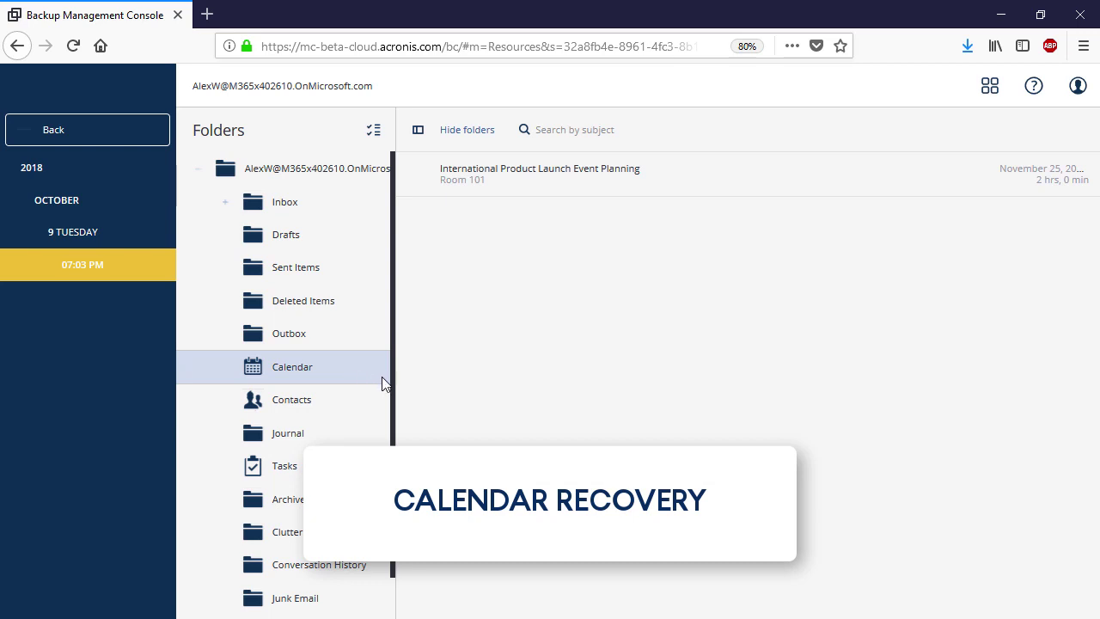
{"action": "left_click", "coordinate": [612, 186]}
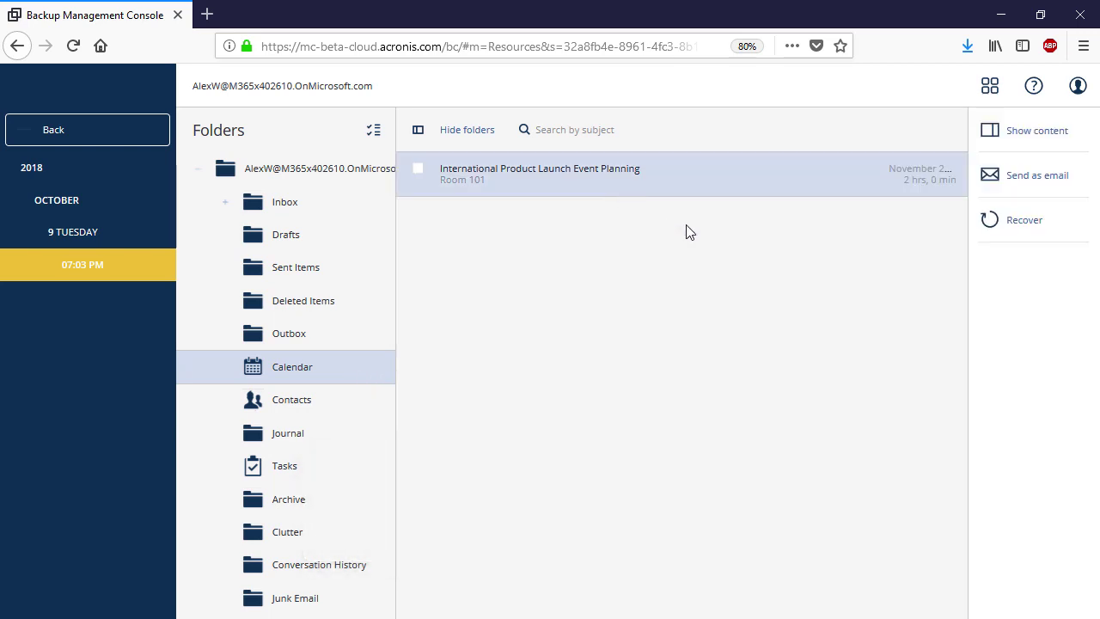
{"action": "left_click", "coordinate": [1016, 142]}
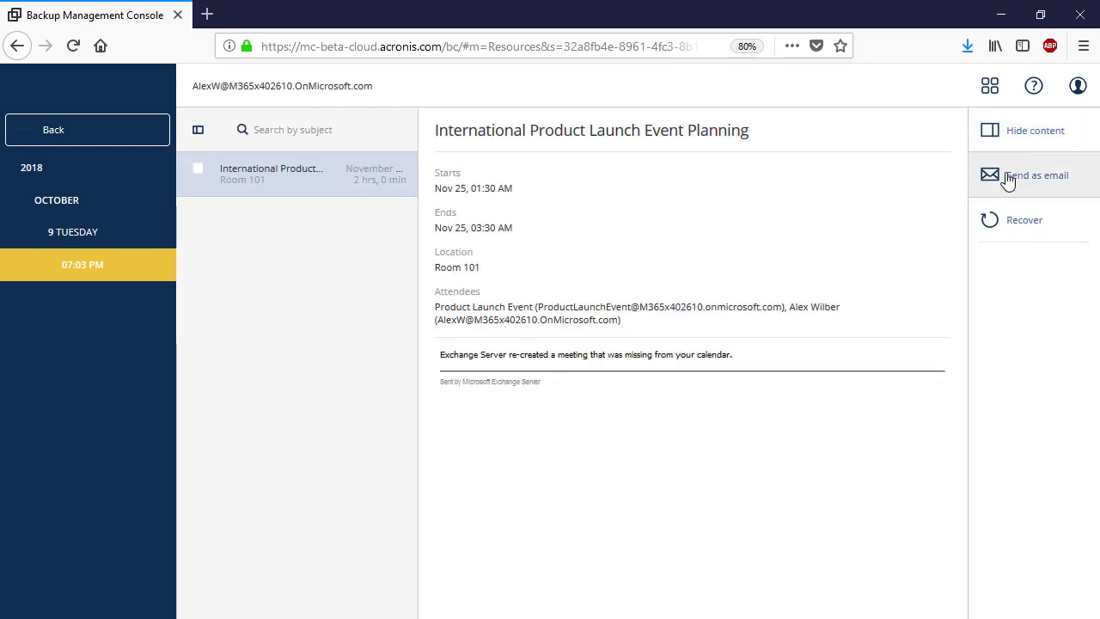
{"action": "left_click", "coordinate": [1022, 220]}
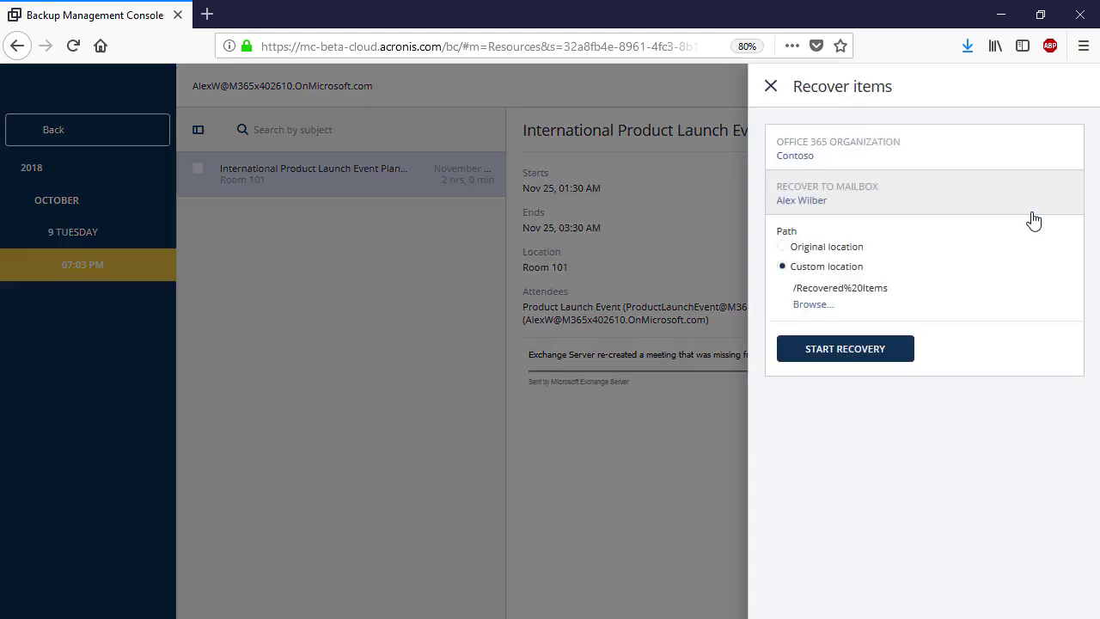
Recover the event to its original location in the Contoso M365x497685 user's mailbox, overwriting existing items
{"action": "left_click", "coordinate": [921, 164]}
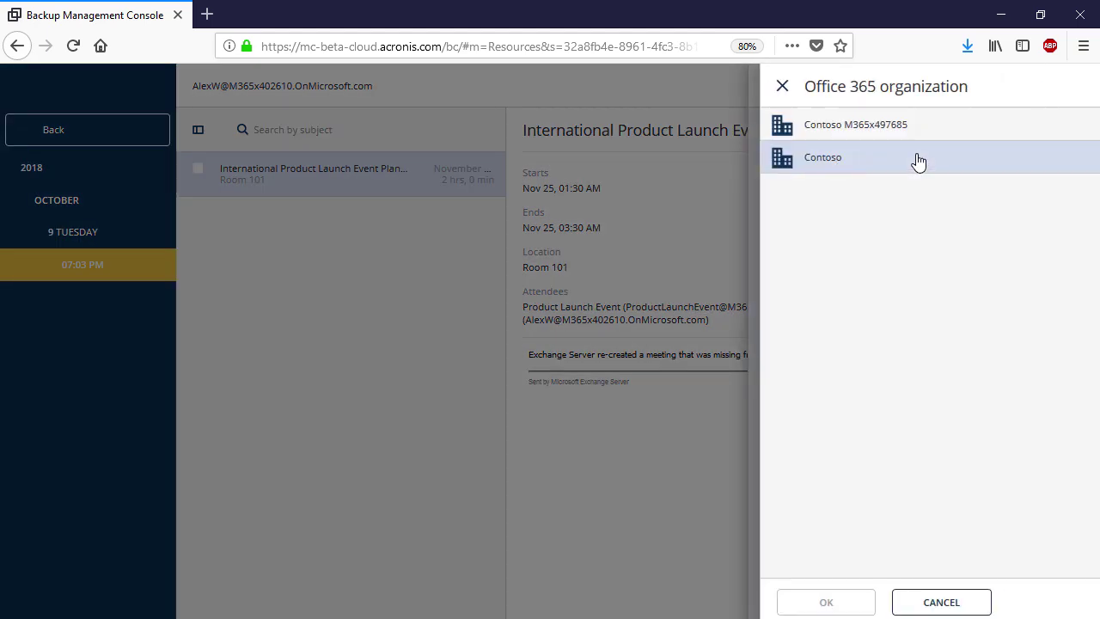
{"action": "left_click", "coordinate": [872, 130]}
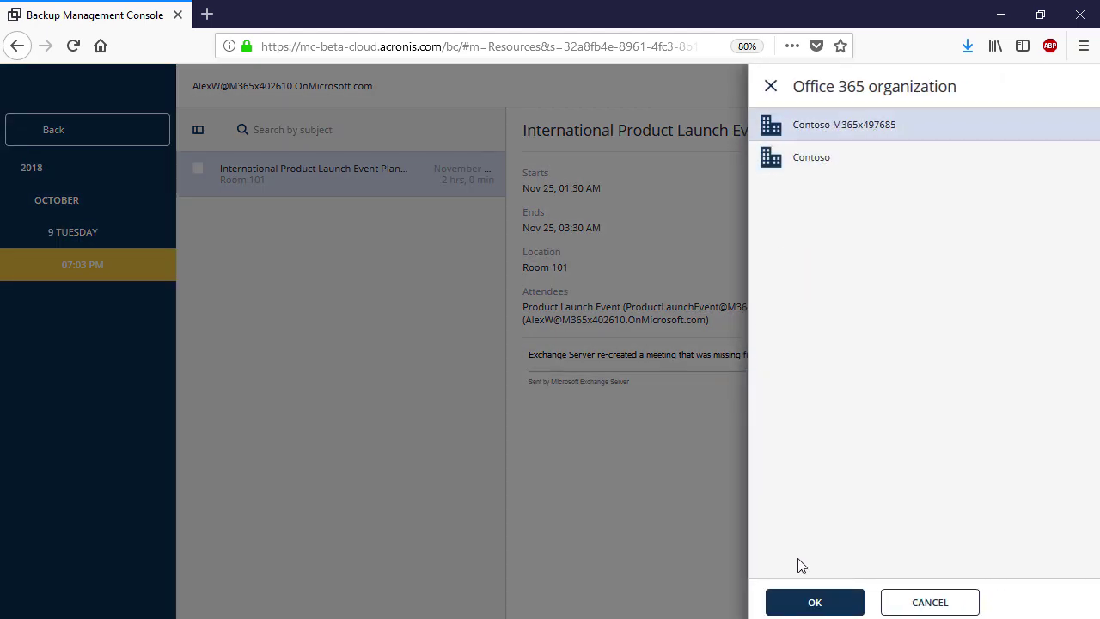
{"action": "left_click", "coordinate": [822, 602]}
{"action": "left_click", "coordinate": [954, 204]}
{"action": "left_click", "coordinate": [882, 235]}
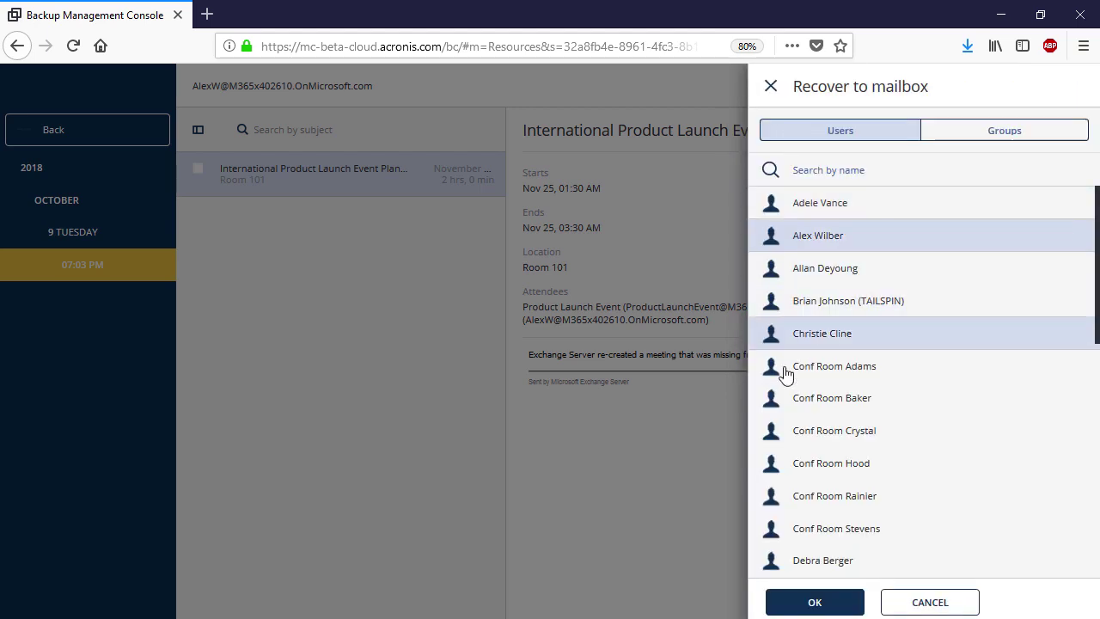
{"action": "left_click", "coordinate": [790, 602]}
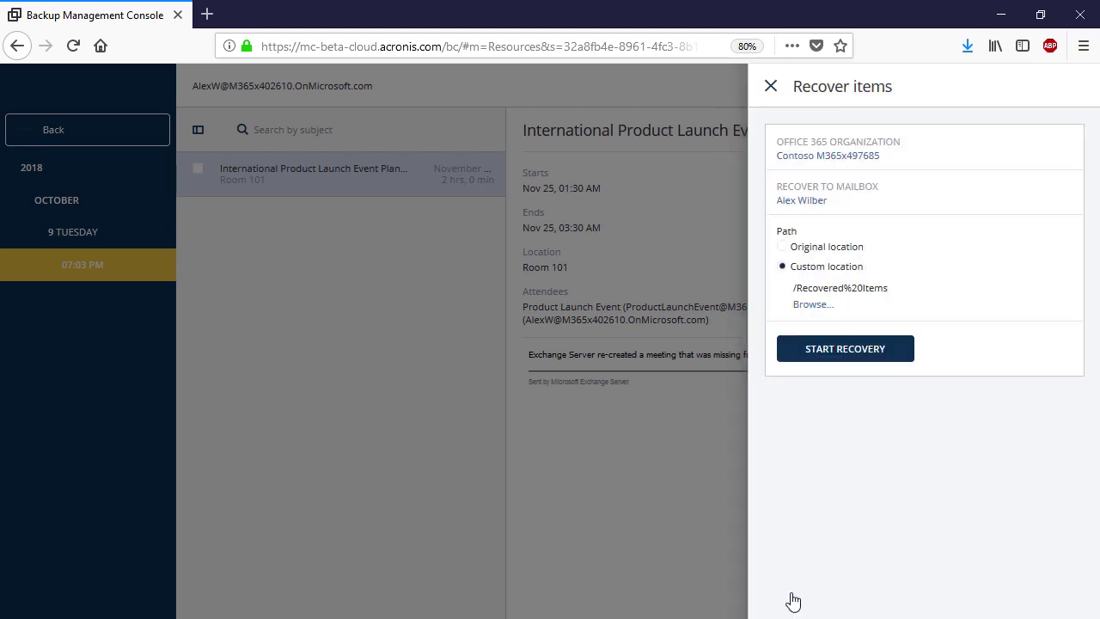
{"action": "left_click", "coordinate": [782, 247]}
{"action": "left_click", "coordinate": [810, 314]}
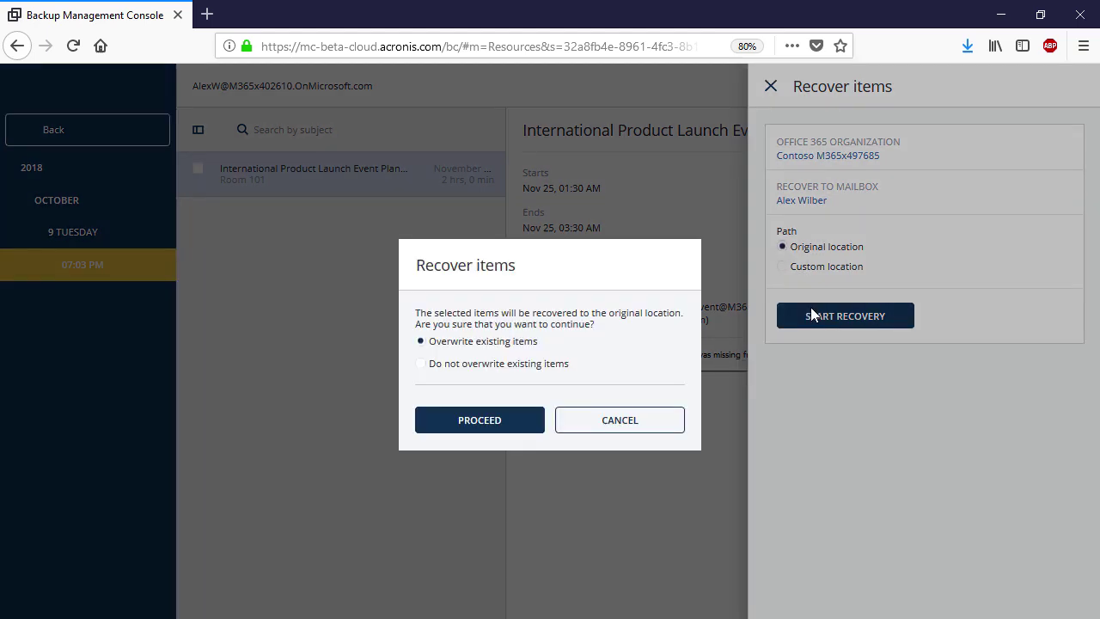
{"action": "left_click", "coordinate": [537, 419]}
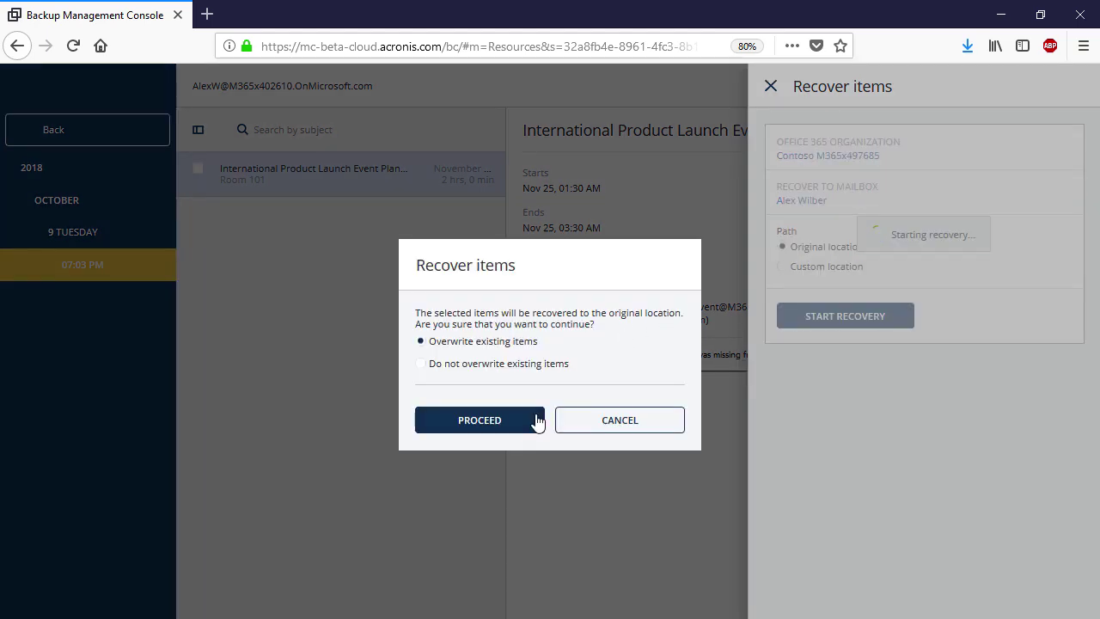
{"action": "left_click", "coordinate": [503, 387]}
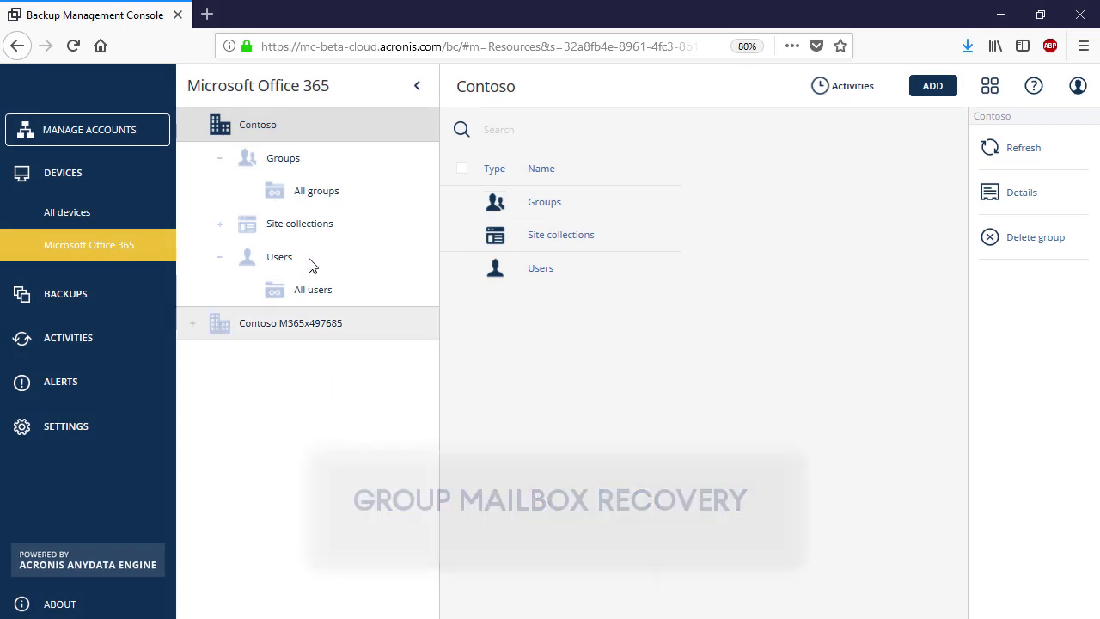
Choose Entire mailbox recovery from the Business Development group's mailbox backup
{"action": "left_click", "coordinate": [323, 196]}
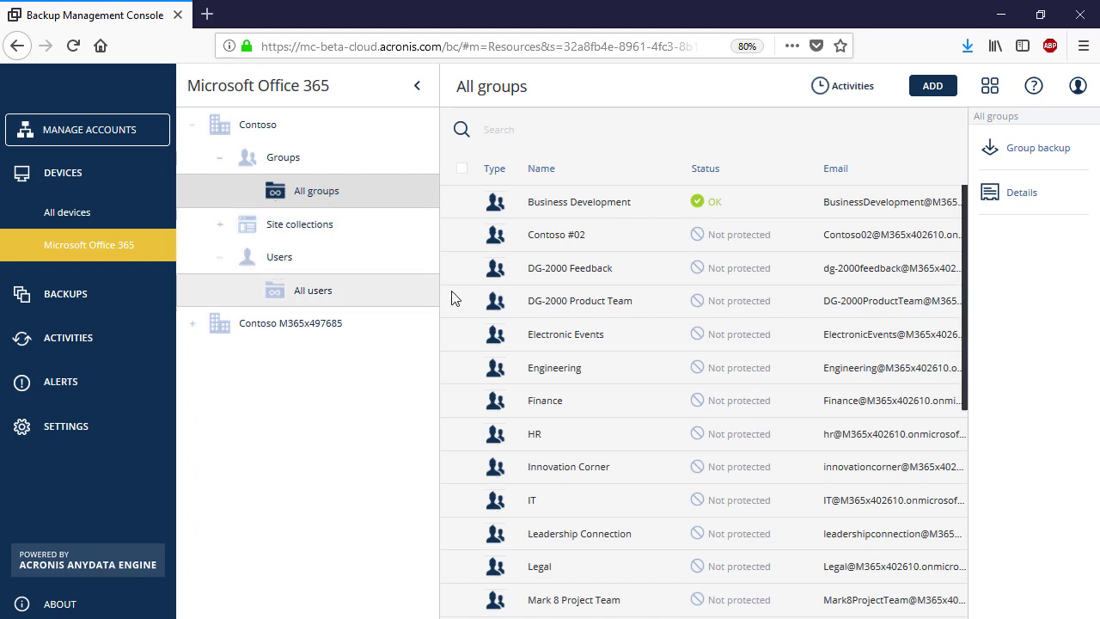
{"action": "left_click", "coordinate": [644, 208]}
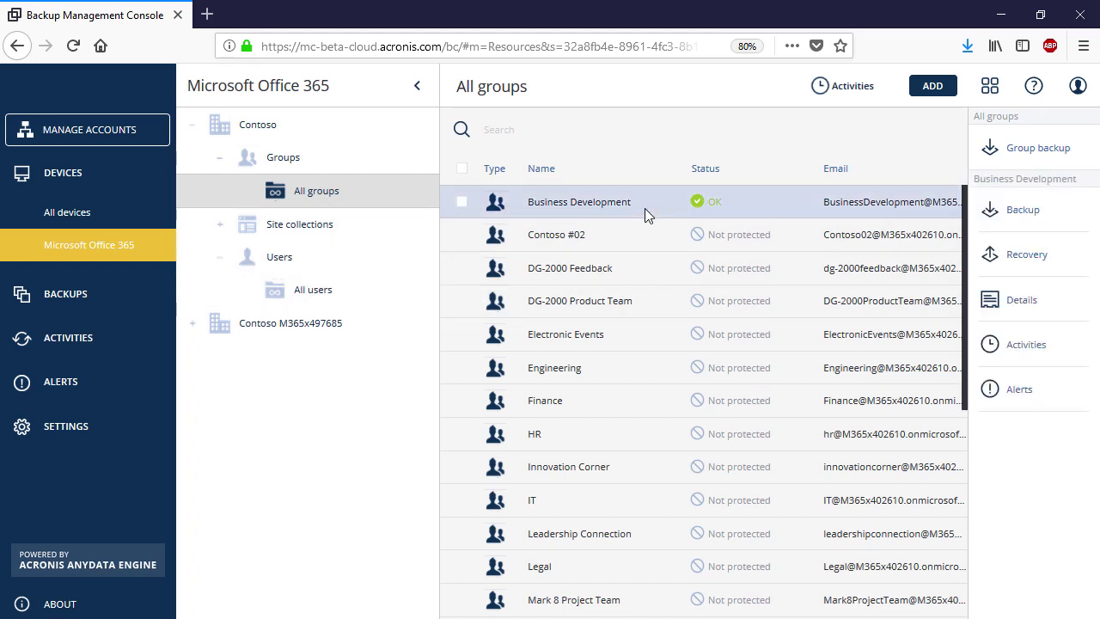
{"action": "left_click", "coordinate": [1029, 256]}
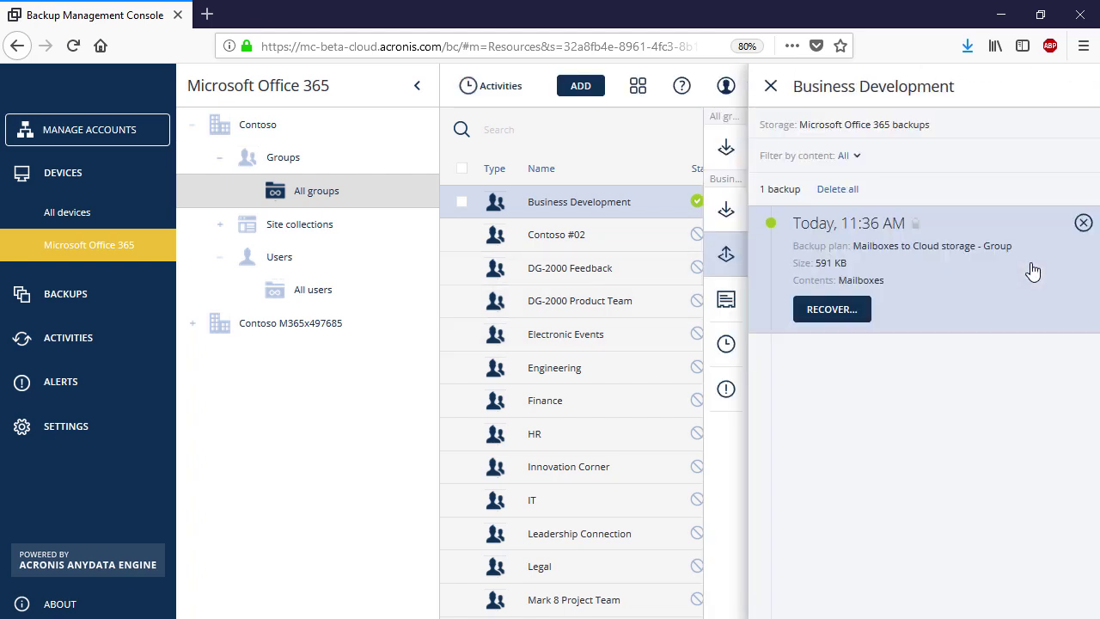
{"action": "left_click", "coordinate": [855, 159]}
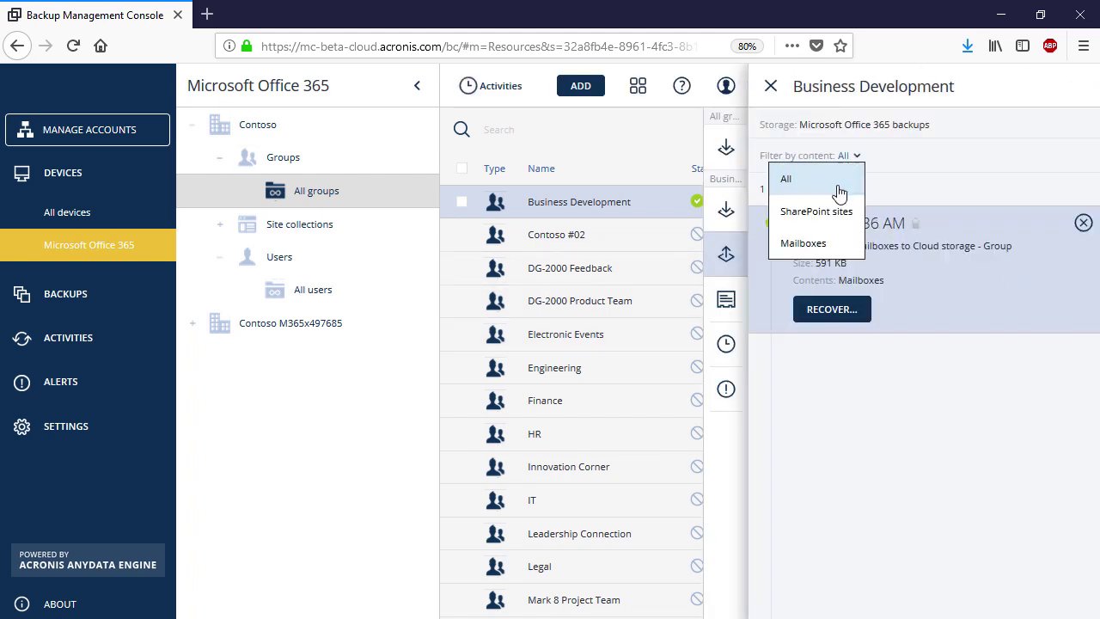
{"action": "left_click", "coordinate": [801, 243]}
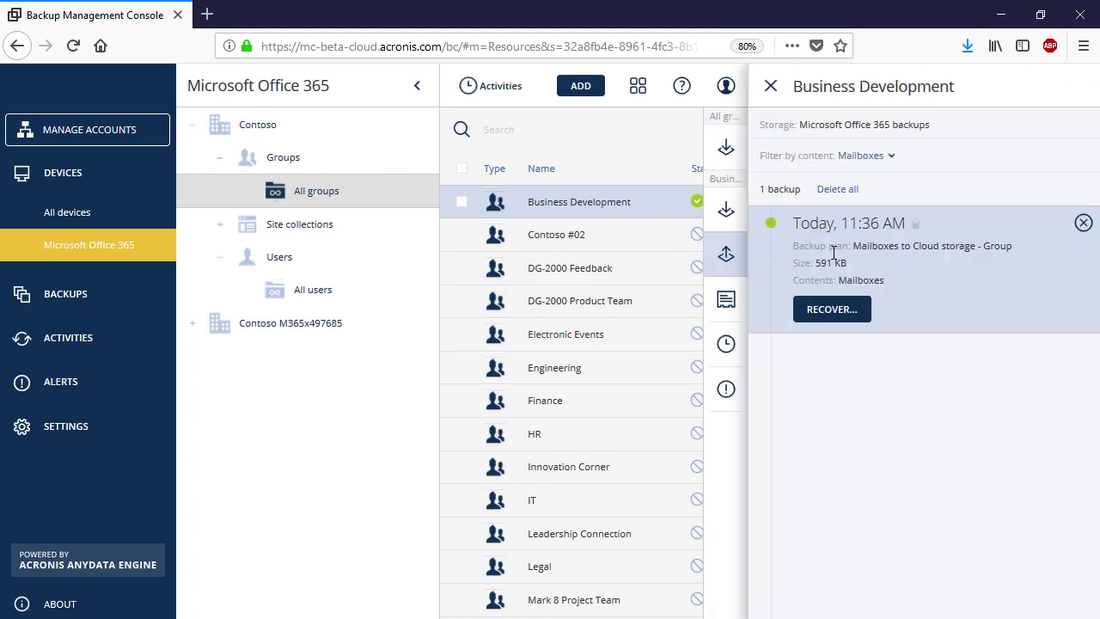
{"action": "left_click", "coordinate": [851, 312]}
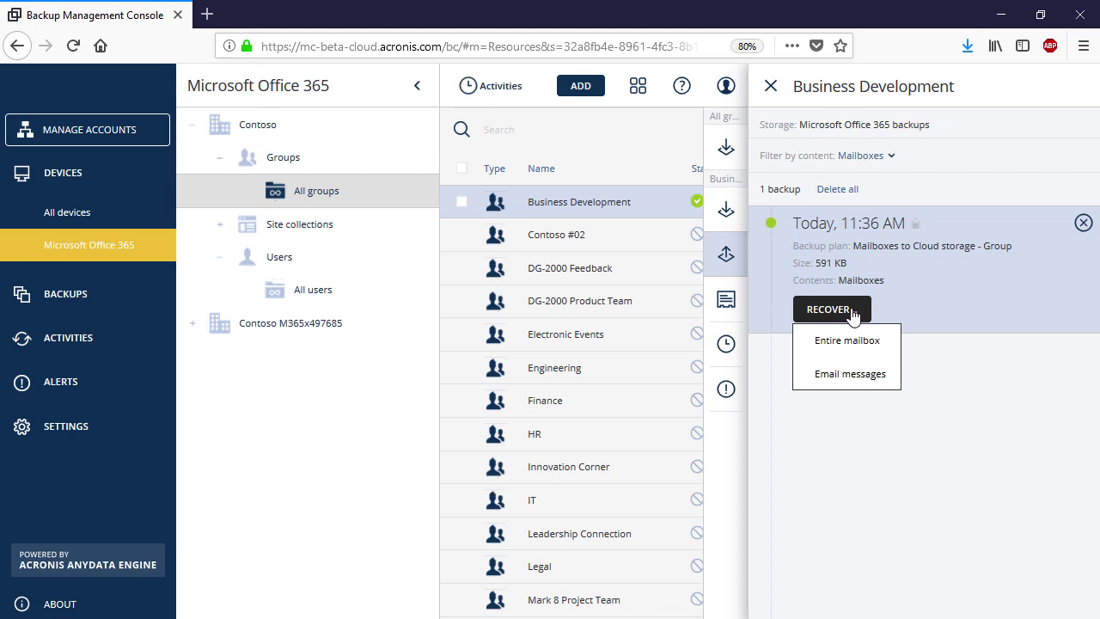
{"action": "left_click", "coordinate": [849, 339]}
Recover into the Contoso Business Development group mailbox, overwriting existing items
{"action": "left_click", "coordinate": [941, 163]}
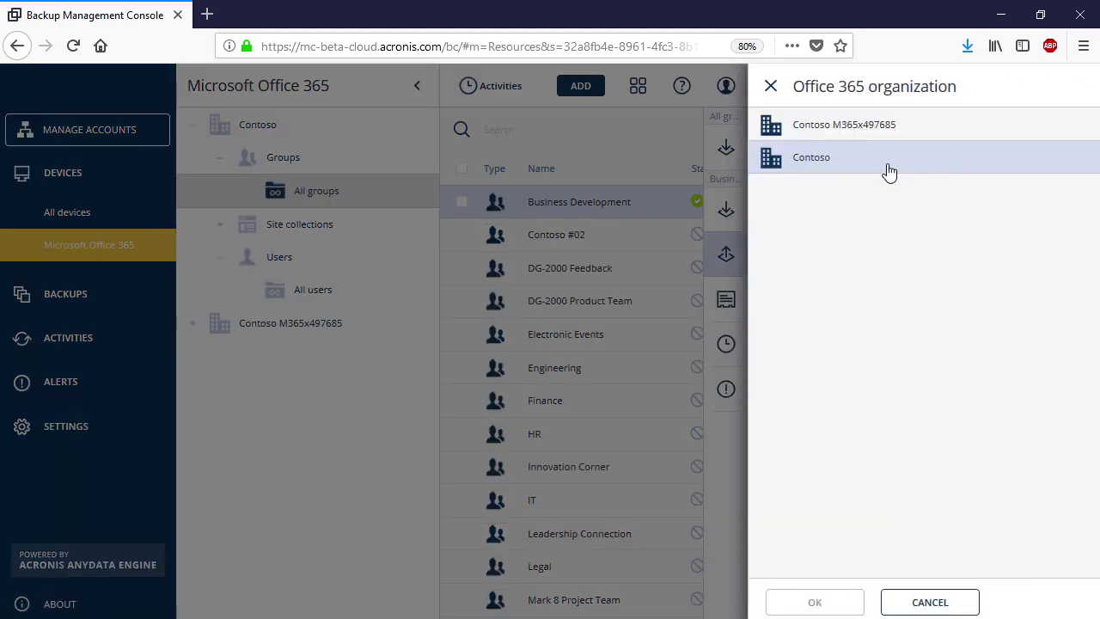
{"action": "left_click", "coordinate": [864, 140]}
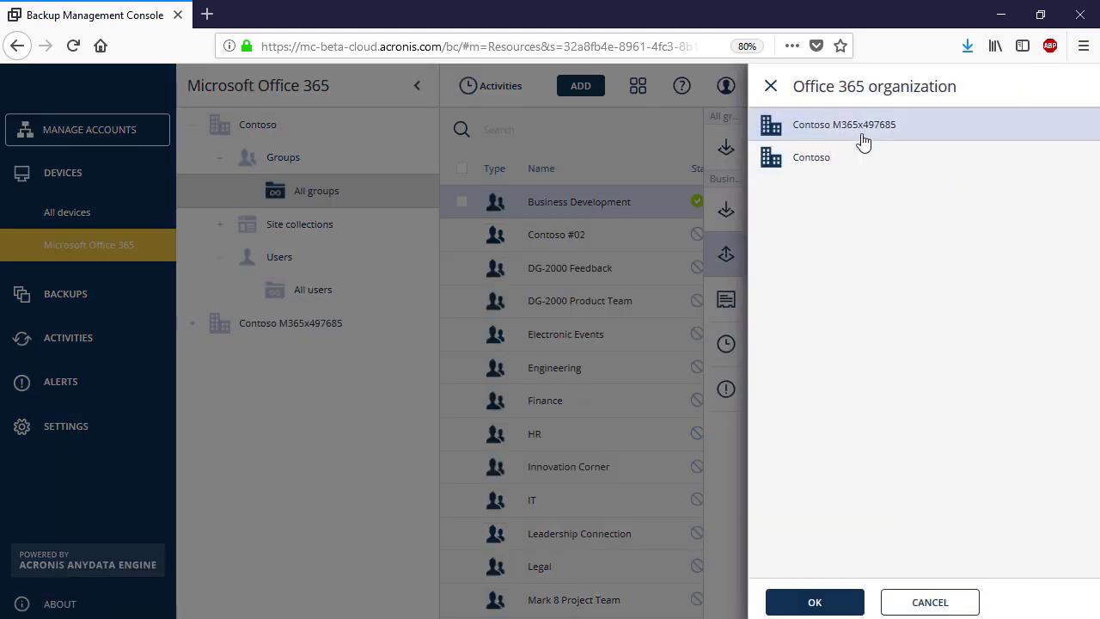
{"action": "left_click", "coordinate": [832, 598]}
{"action": "left_click", "coordinate": [1004, 209]}
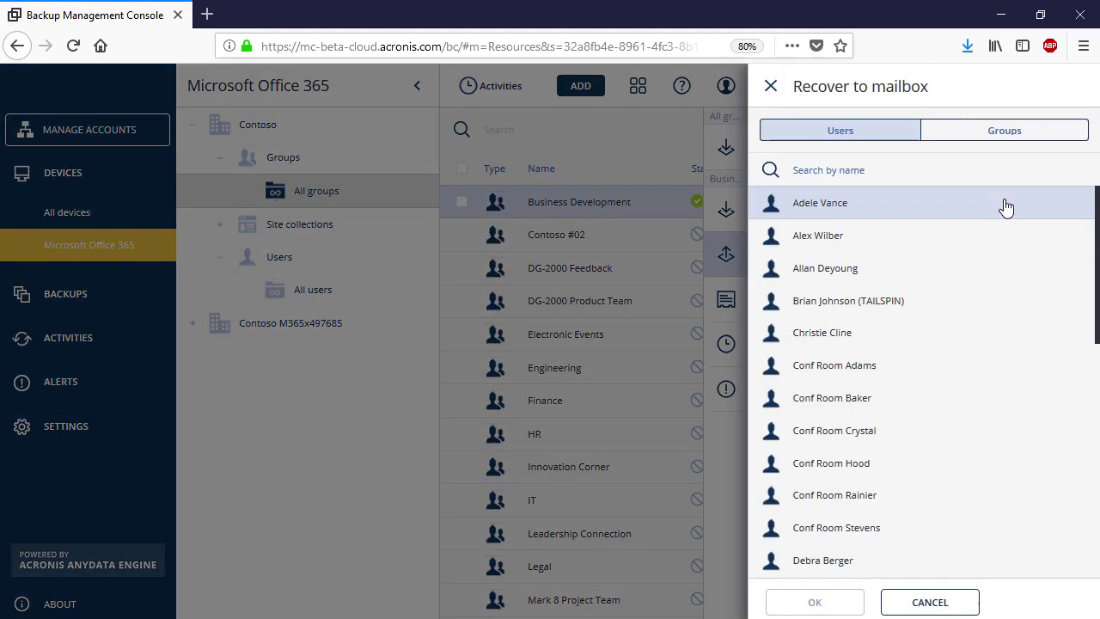
{"action": "left_click", "coordinate": [1036, 135]}
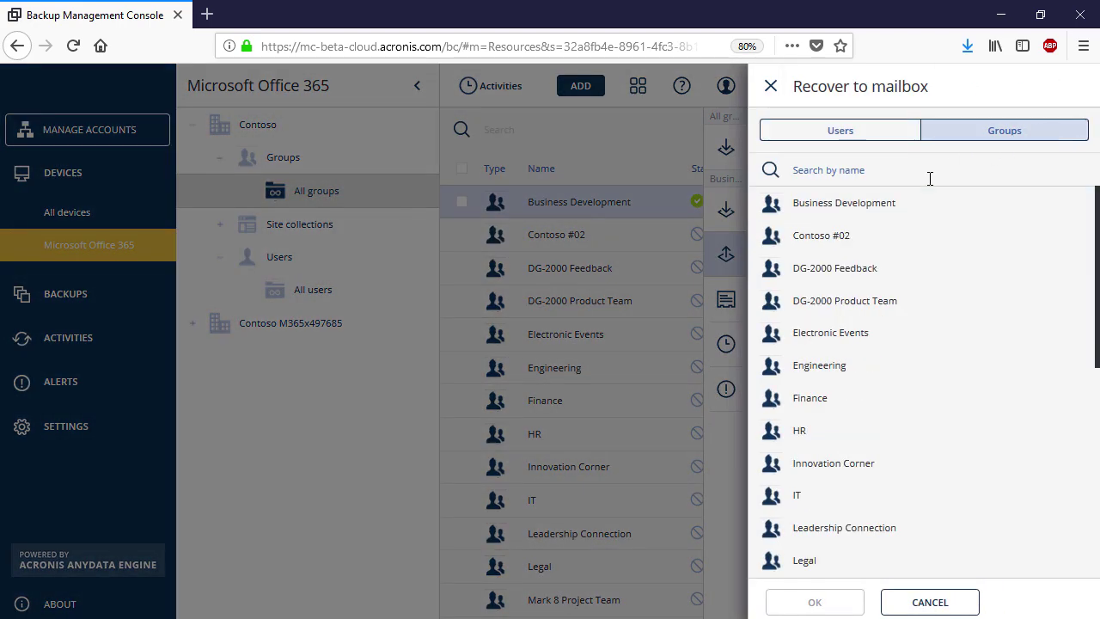
{"action": "left_click", "coordinate": [917, 213]}
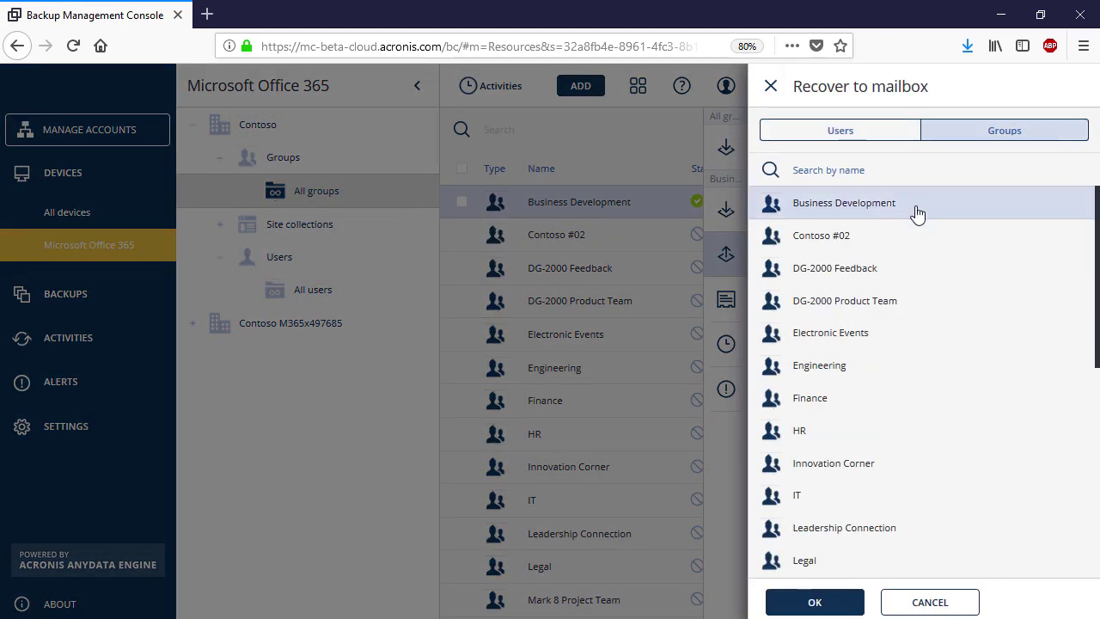
{"action": "left_click", "coordinate": [816, 603]}
{"action": "left_click", "coordinate": [874, 244]}
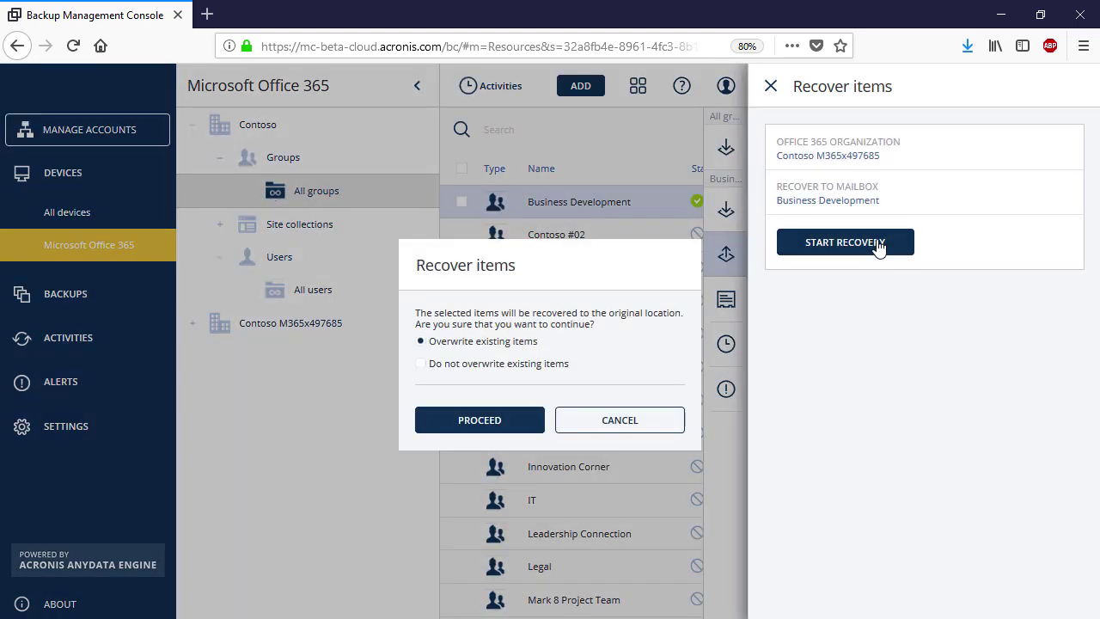
{"action": "left_click", "coordinate": [522, 419]}
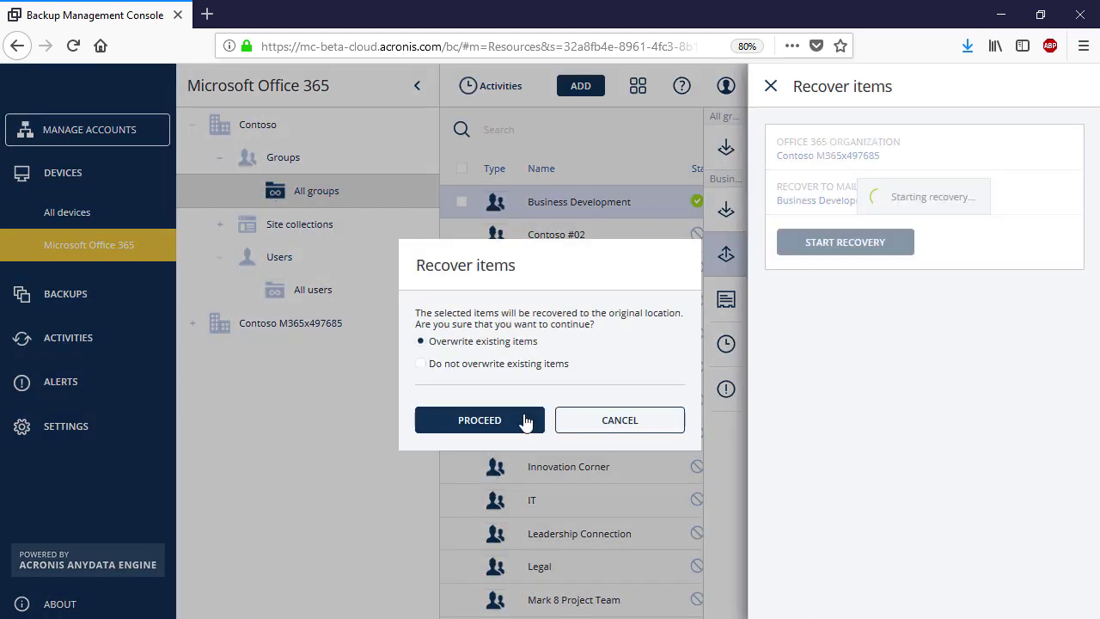
{"action": "left_click", "coordinate": [489, 385]}
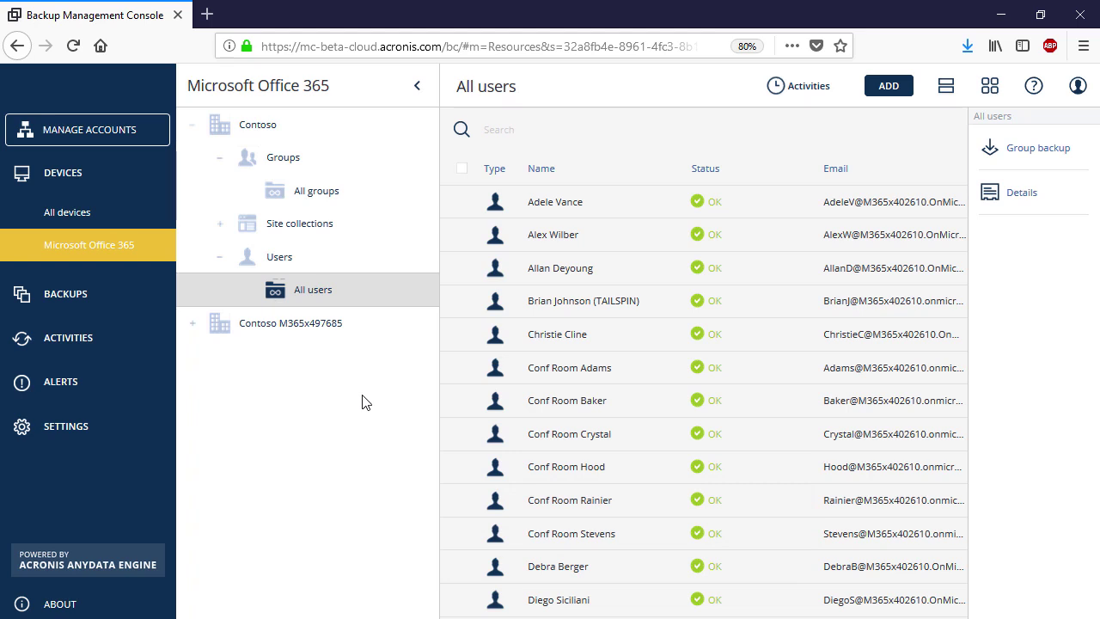
Filter the All users list by a user's name, then clear the search to show everyone
{"action": "left_click", "coordinate": [619, 135]}
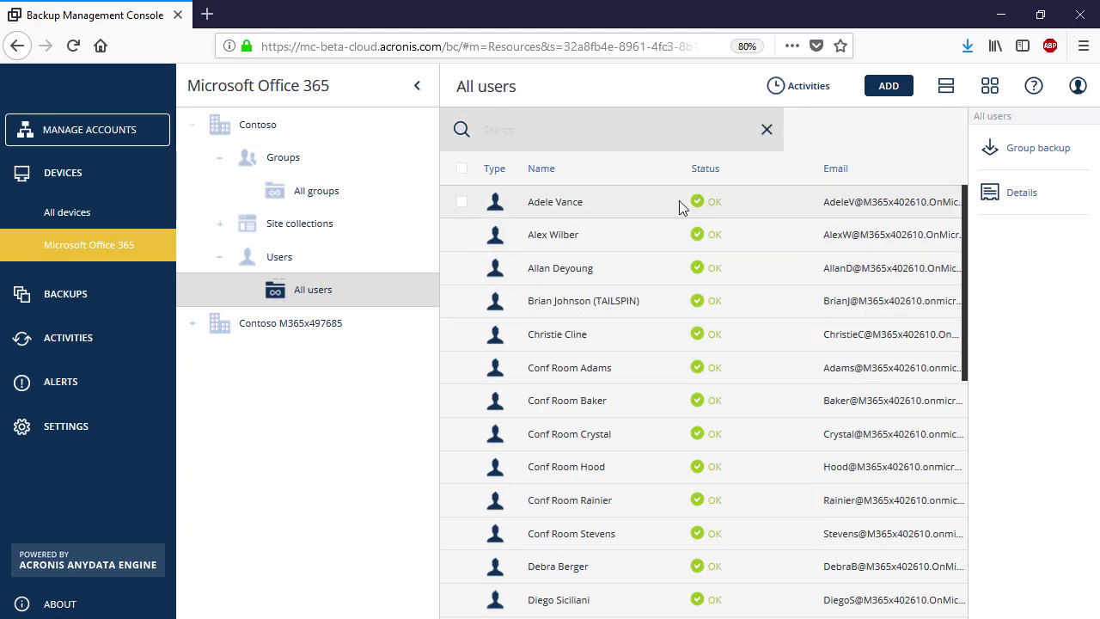
{"action": "type", "text": "Debra"}
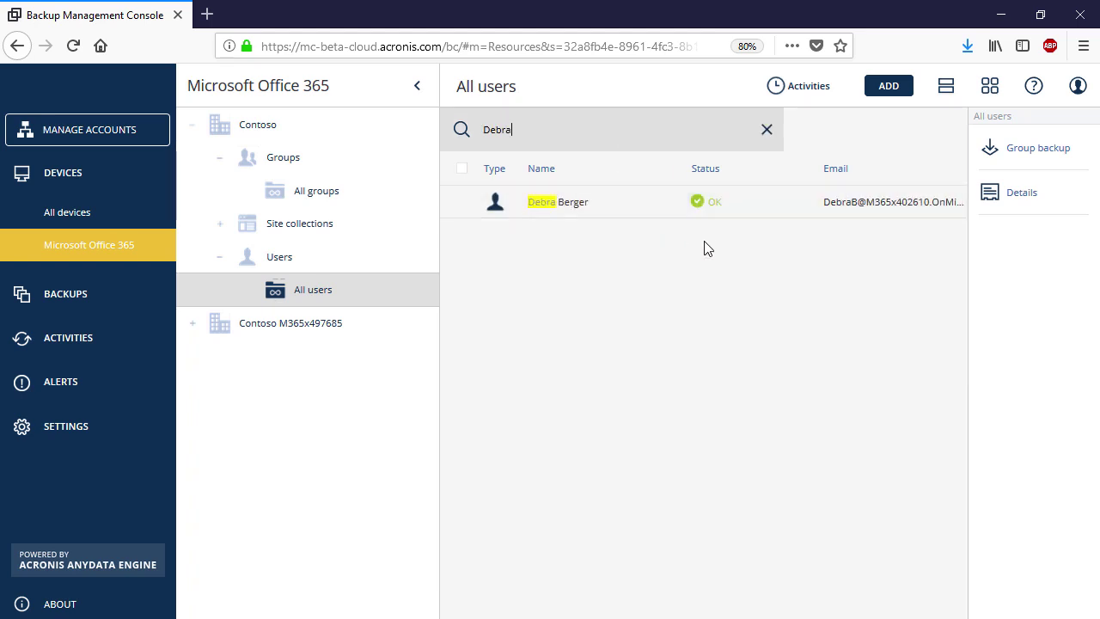
{"action": "left_click", "coordinate": [767, 133]}
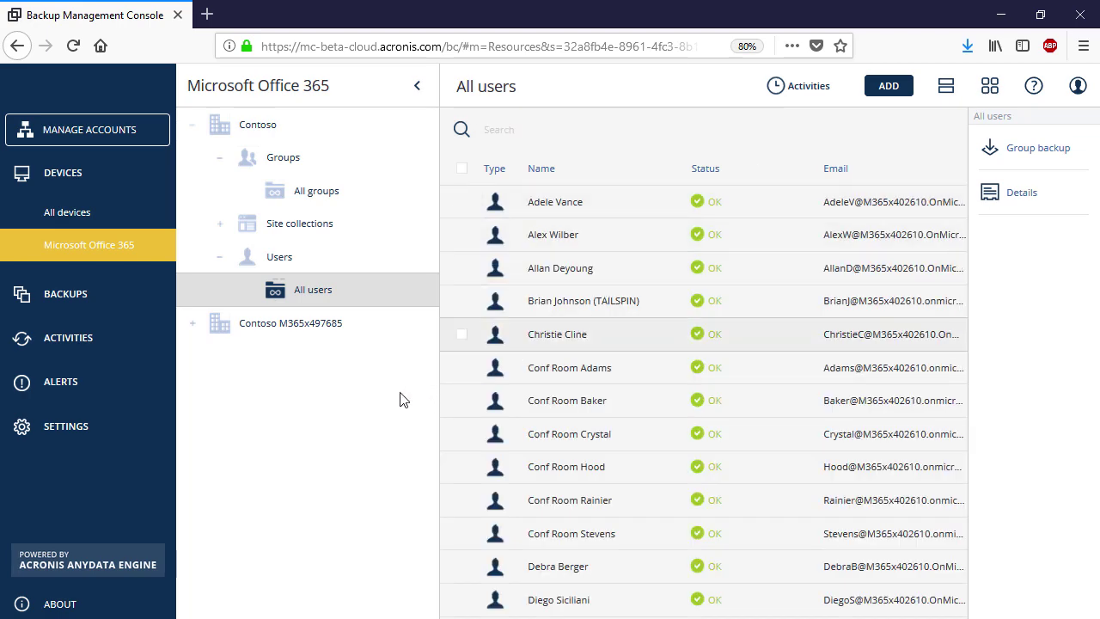
Show All groups and search for 'financ' to list only the Finance group
{"action": "left_click", "coordinate": [348, 206]}
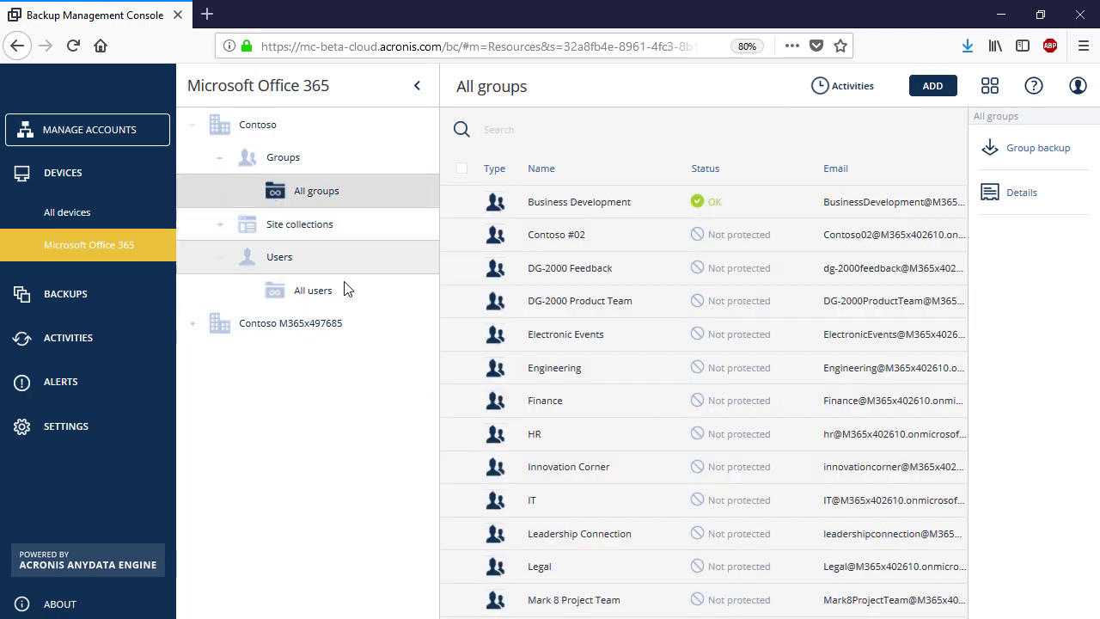
{"action": "left_click", "coordinate": [683, 136]}
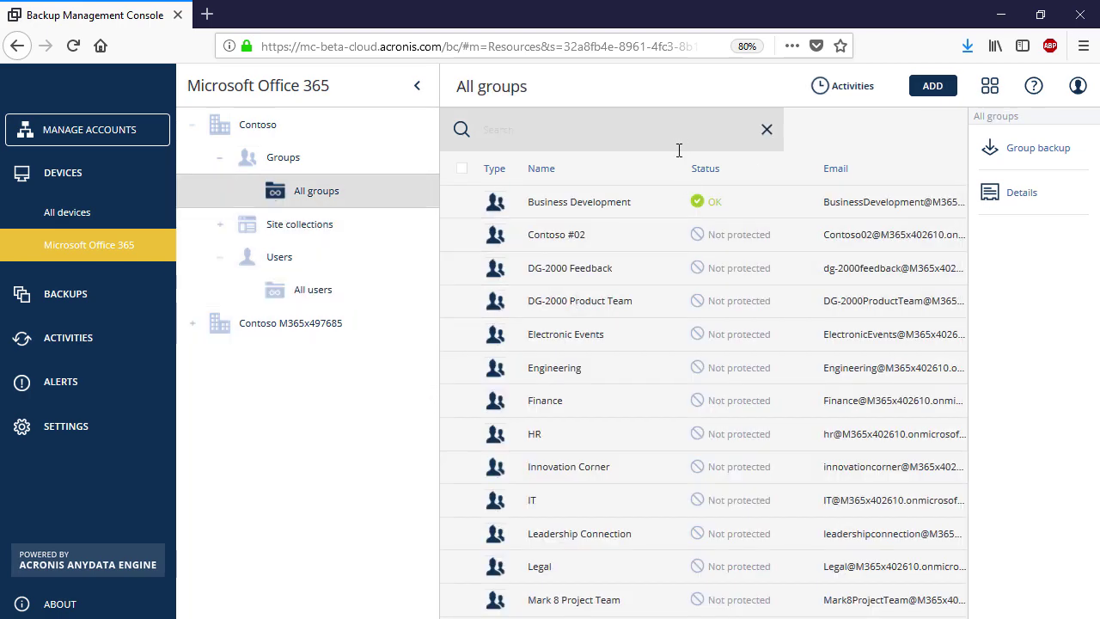
{"action": "type", "text": "financ"}
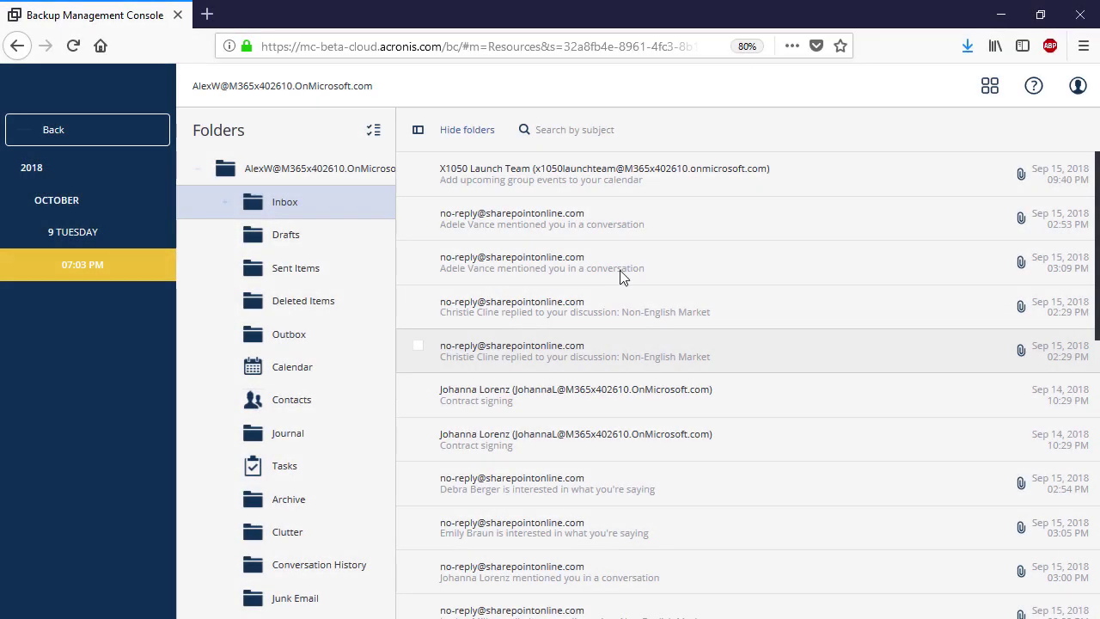
Search the backed-up Inbox by a subject name and preview the matching email's content
{"action": "left_click", "coordinate": [599, 126]}
{"action": "left_click", "coordinate": [763, 134]}
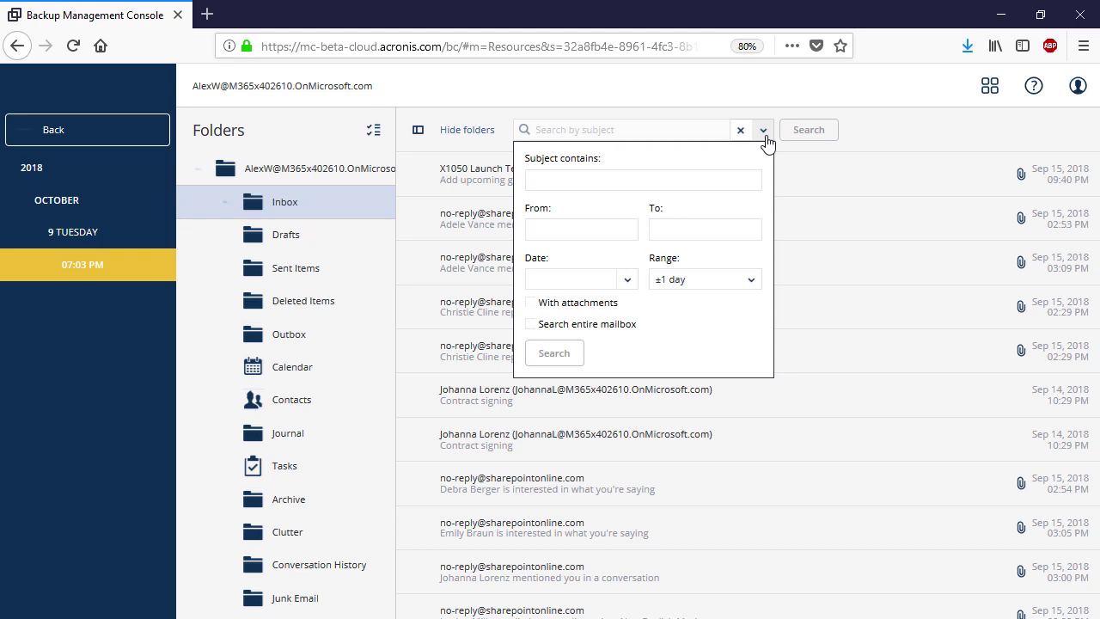
{"action": "left_click", "coordinate": [726, 180]}
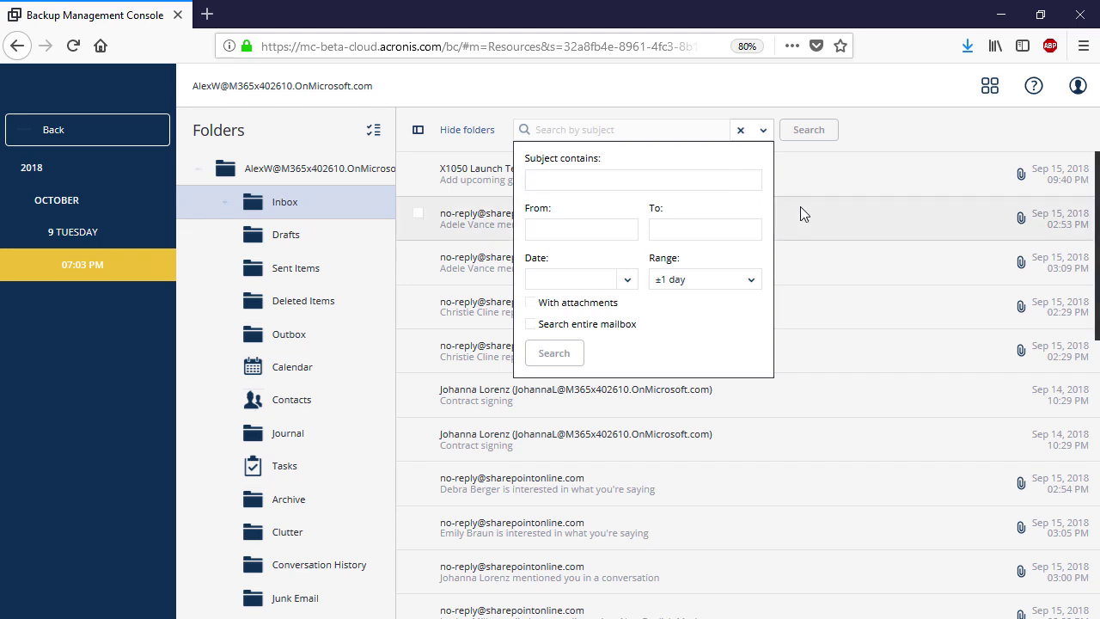
{"action": "type", "text": "Debra"}
{"action": "left_click", "coordinate": [554, 352]}
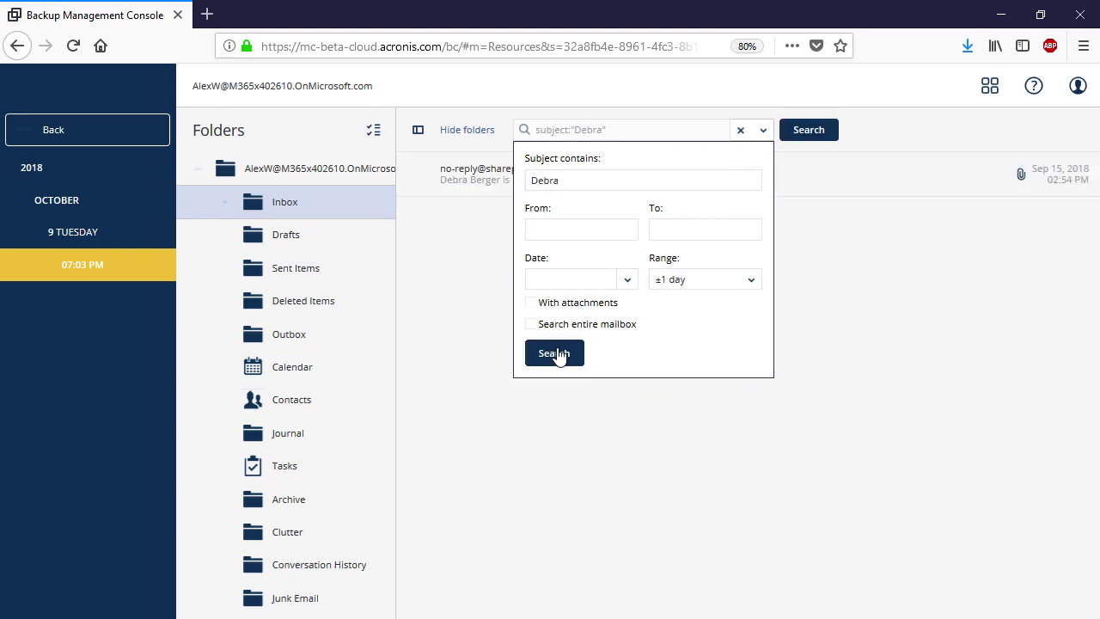
{"action": "left_click", "coordinate": [834, 344]}
{"action": "left_click", "coordinate": [599, 190]}
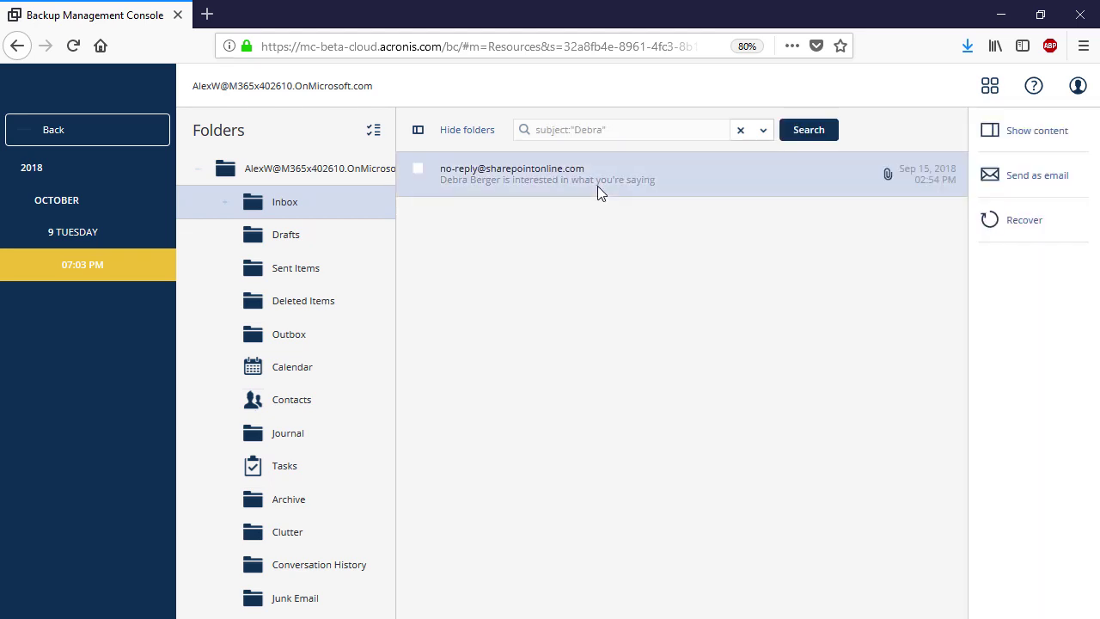
{"action": "left_click", "coordinate": [1053, 139]}
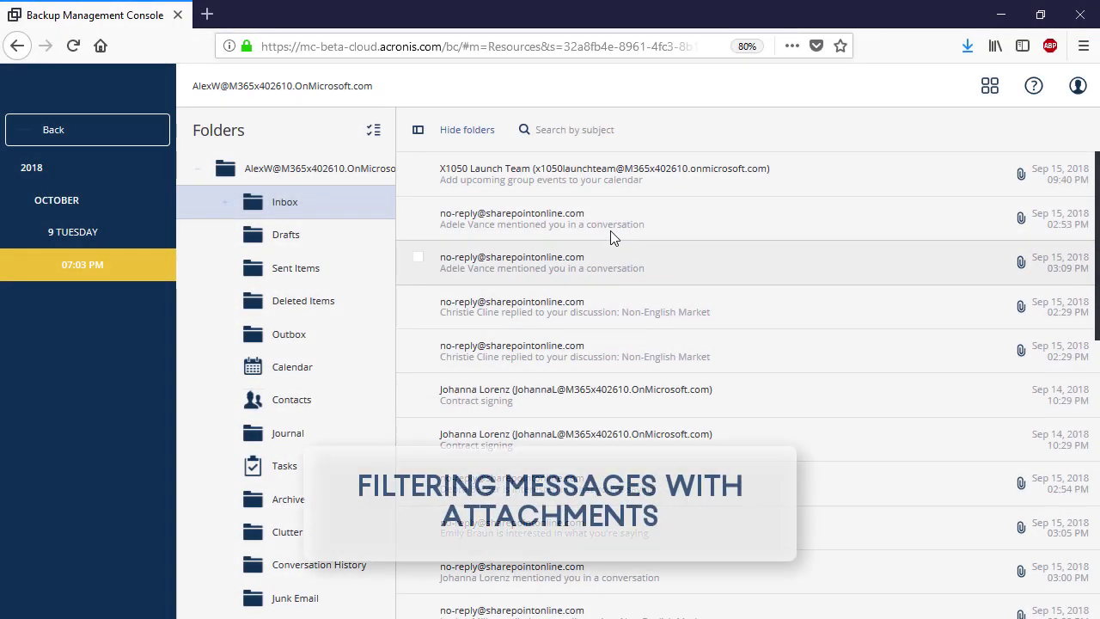
Filter the Inbox to messages With attachments and select one of the results
{"action": "left_click", "coordinate": [603, 130]}
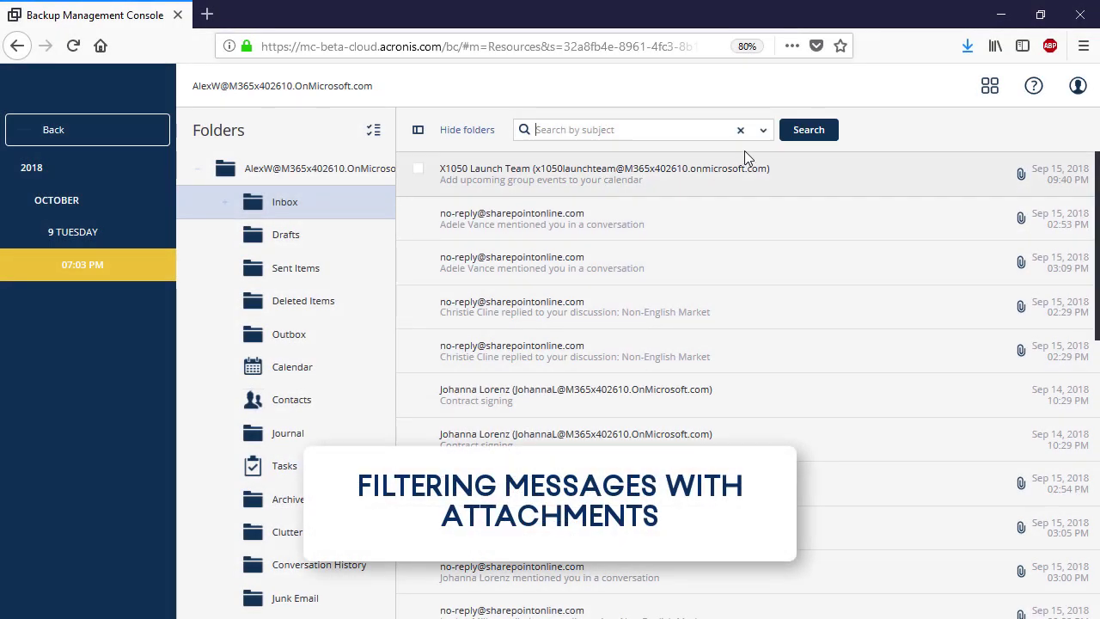
{"action": "left_click", "coordinate": [762, 131]}
{"action": "left_click", "coordinate": [530, 303]}
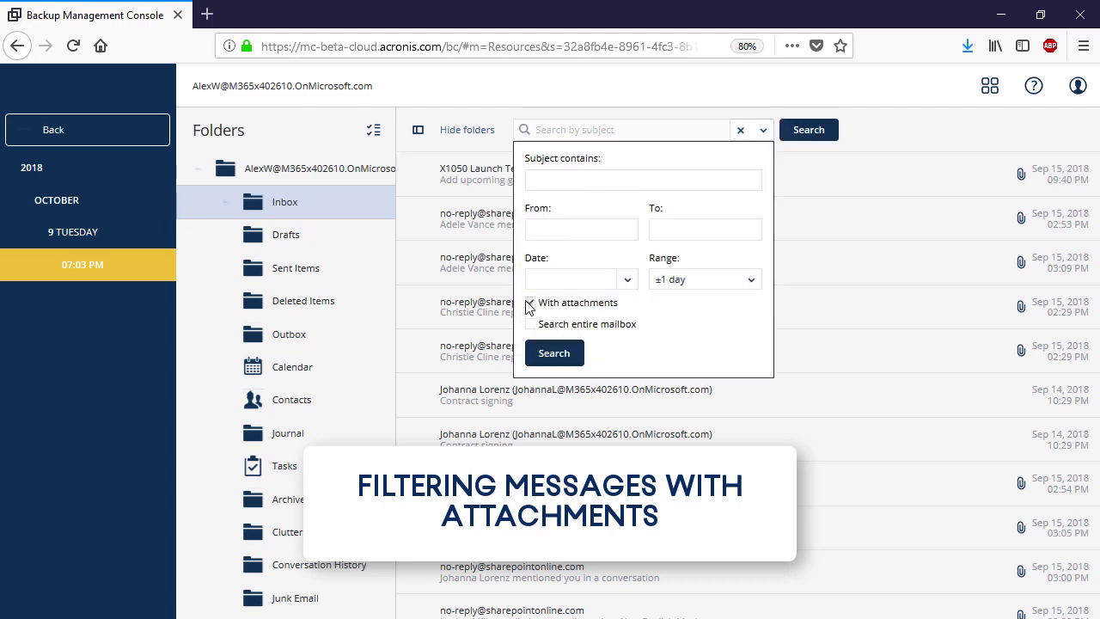
{"action": "left_click", "coordinate": [553, 353]}
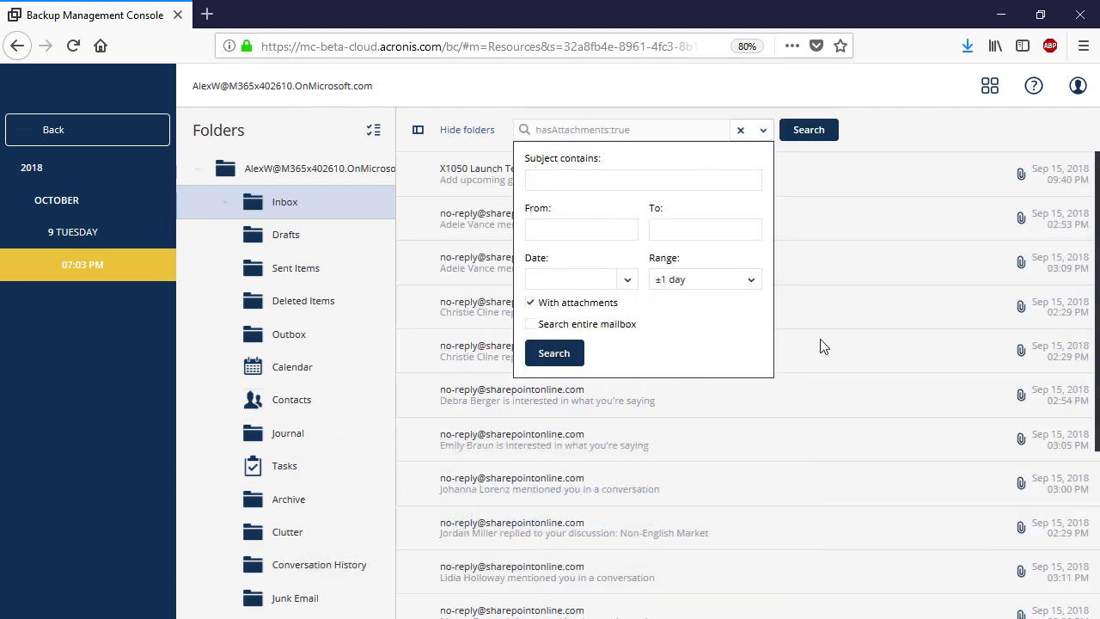
{"action": "left_click", "coordinate": [867, 307]}
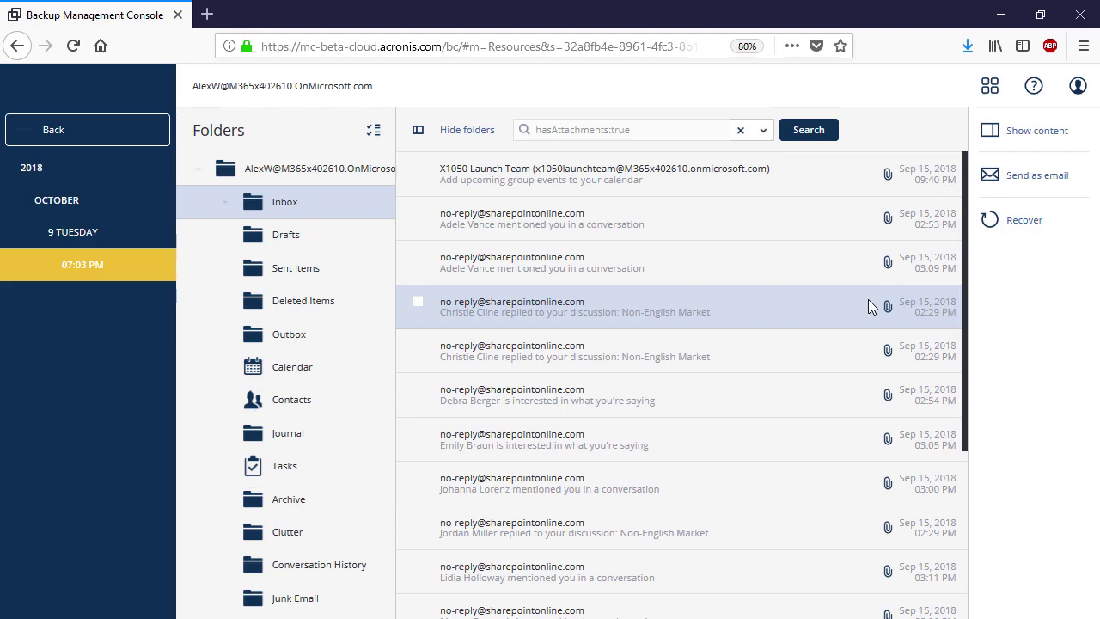